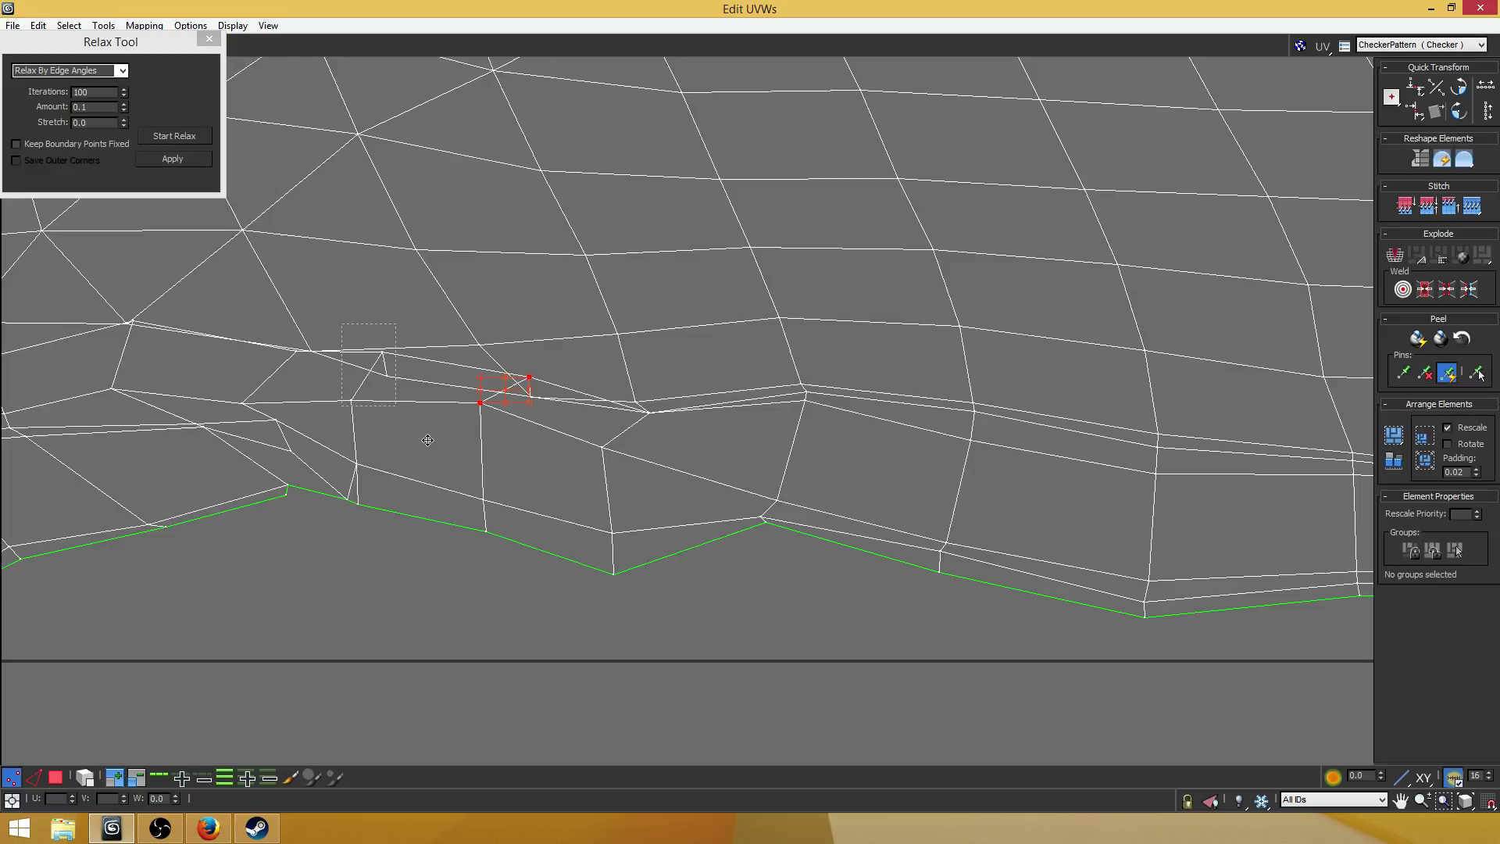
- Move the overlapping vertices of the folded inner strip down toward the shell's lower border to open up the strip
alt+drag(428, 443, 380, 359)
drag(480, 363, 475, 390)
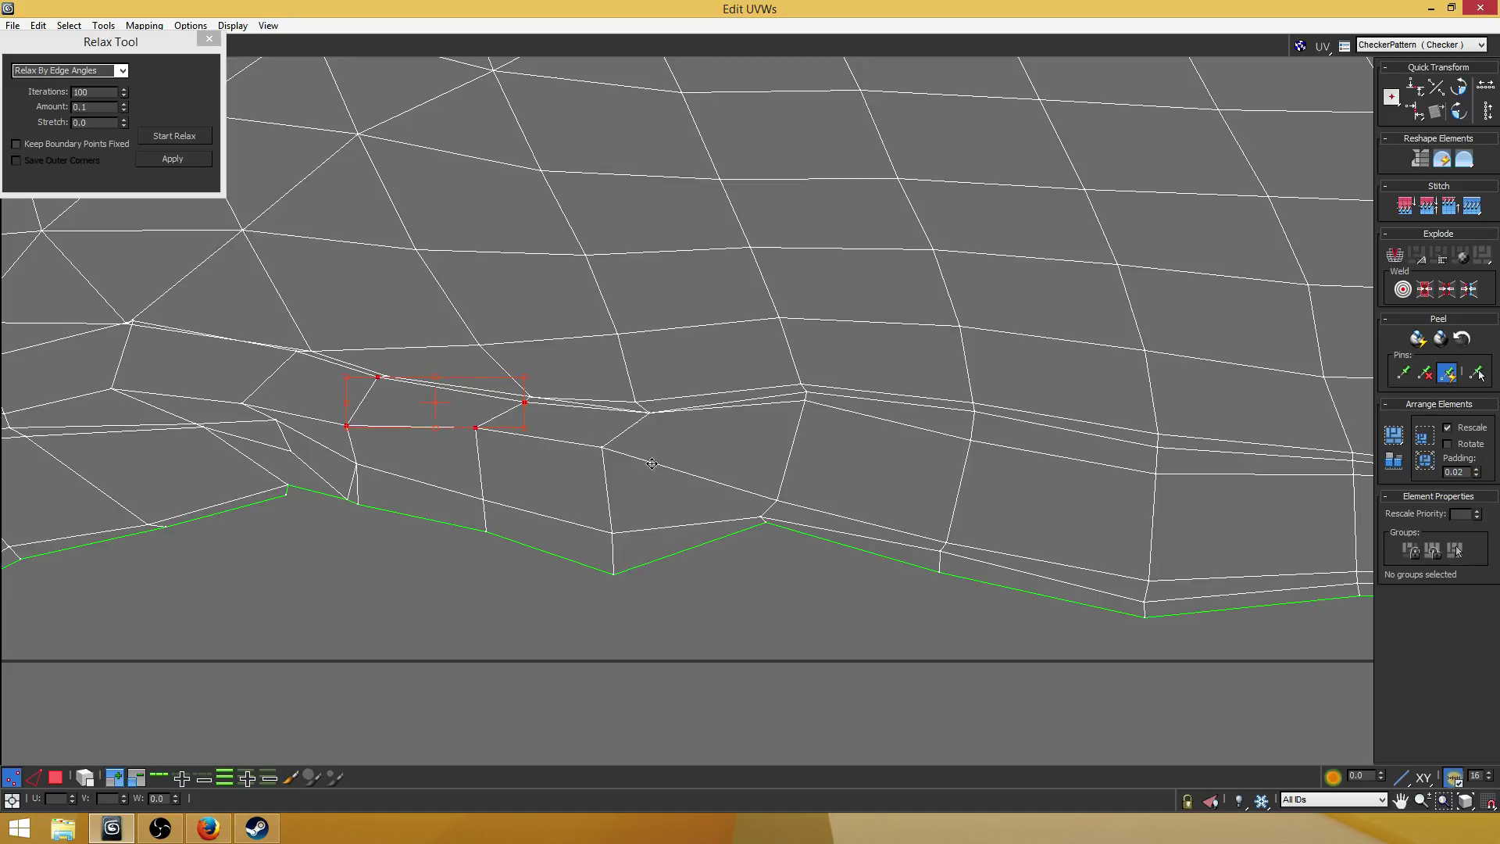
drag(637, 478, 566, 426)
ctrl+drag(467, 423, 445, 403)
drag(556, 457, 558, 458)
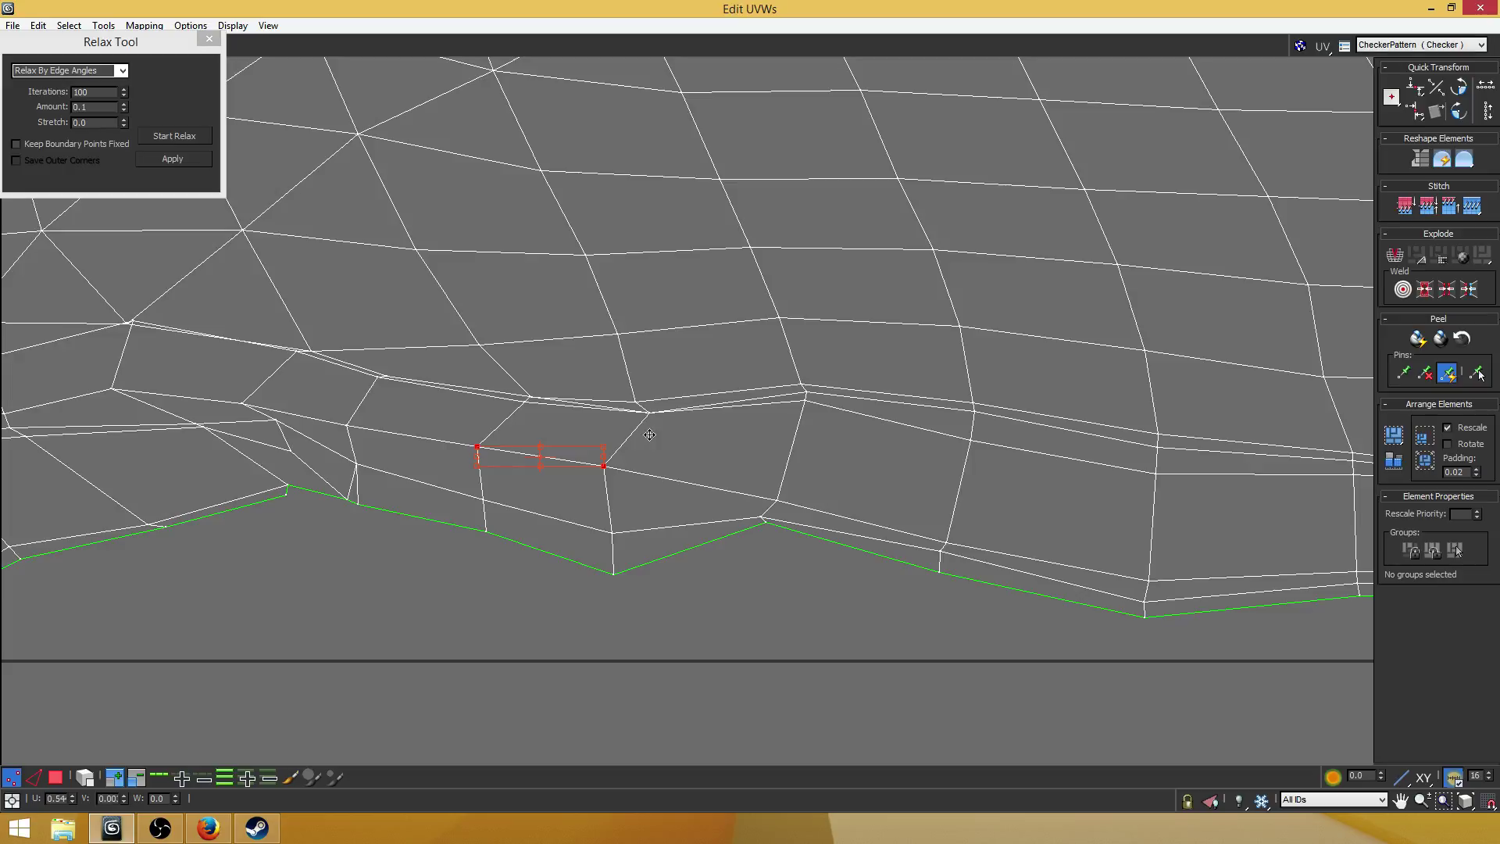
- Spread apart the crowded vertices along the strip's upper edge, lowering one and raising the others out of the overlap
drag(649, 411, 644, 432)
drag(533, 396, 529, 384)
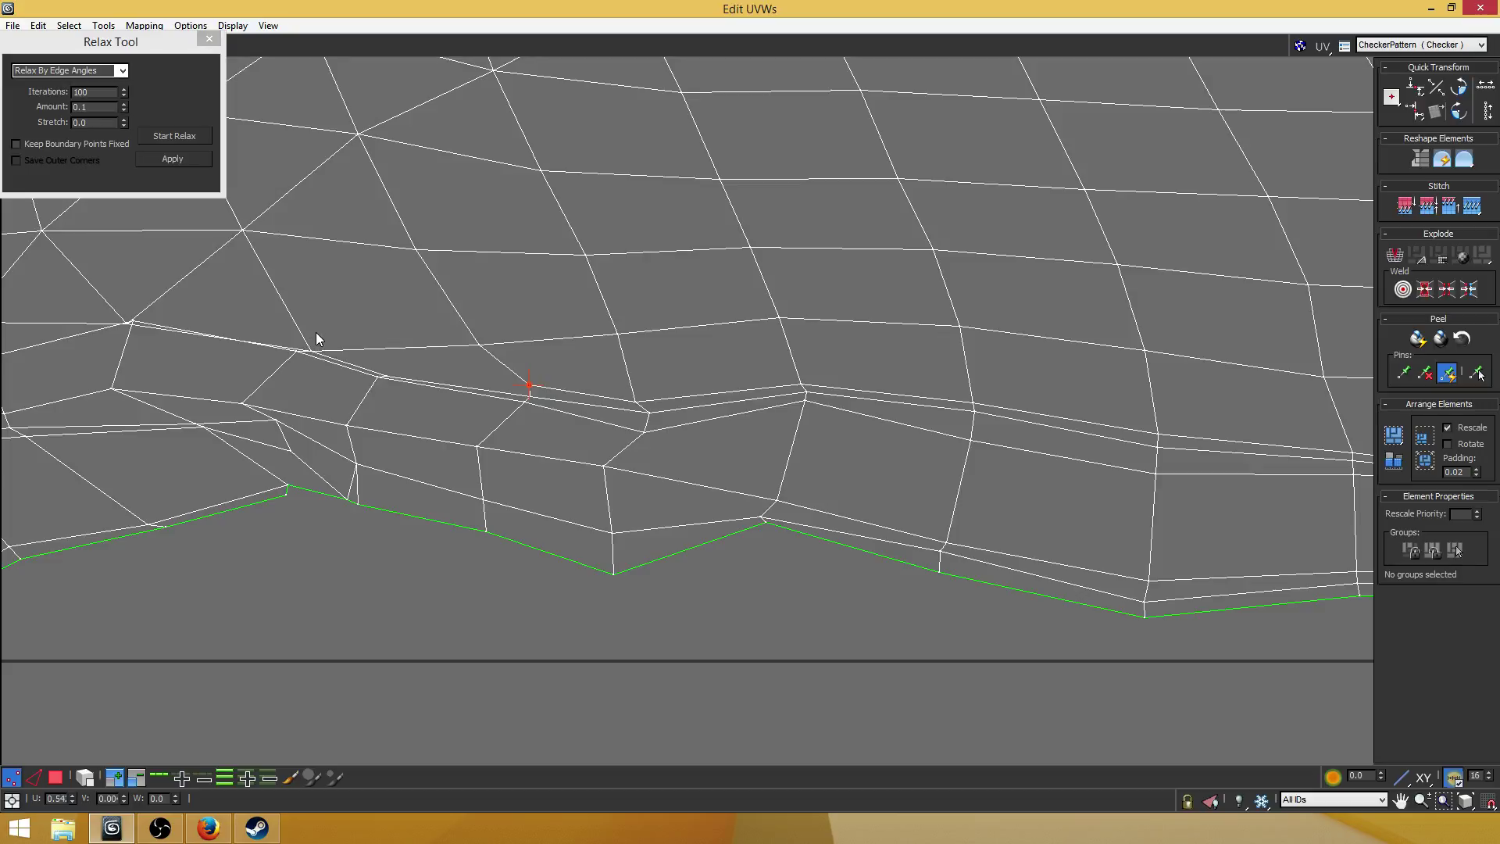
drag(296, 349, 316, 330)
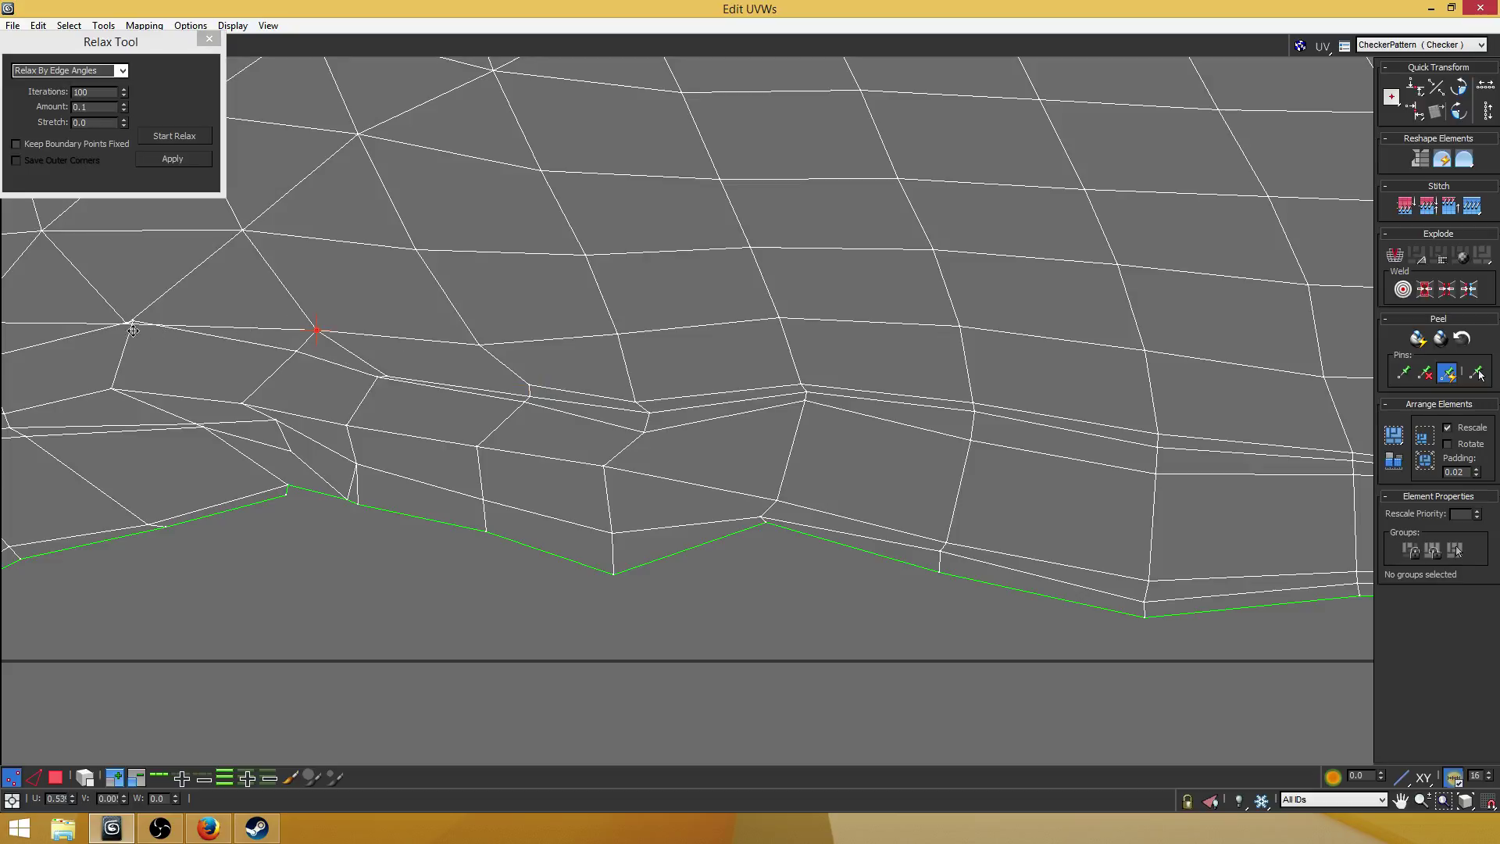
drag(130, 325, 122, 295)
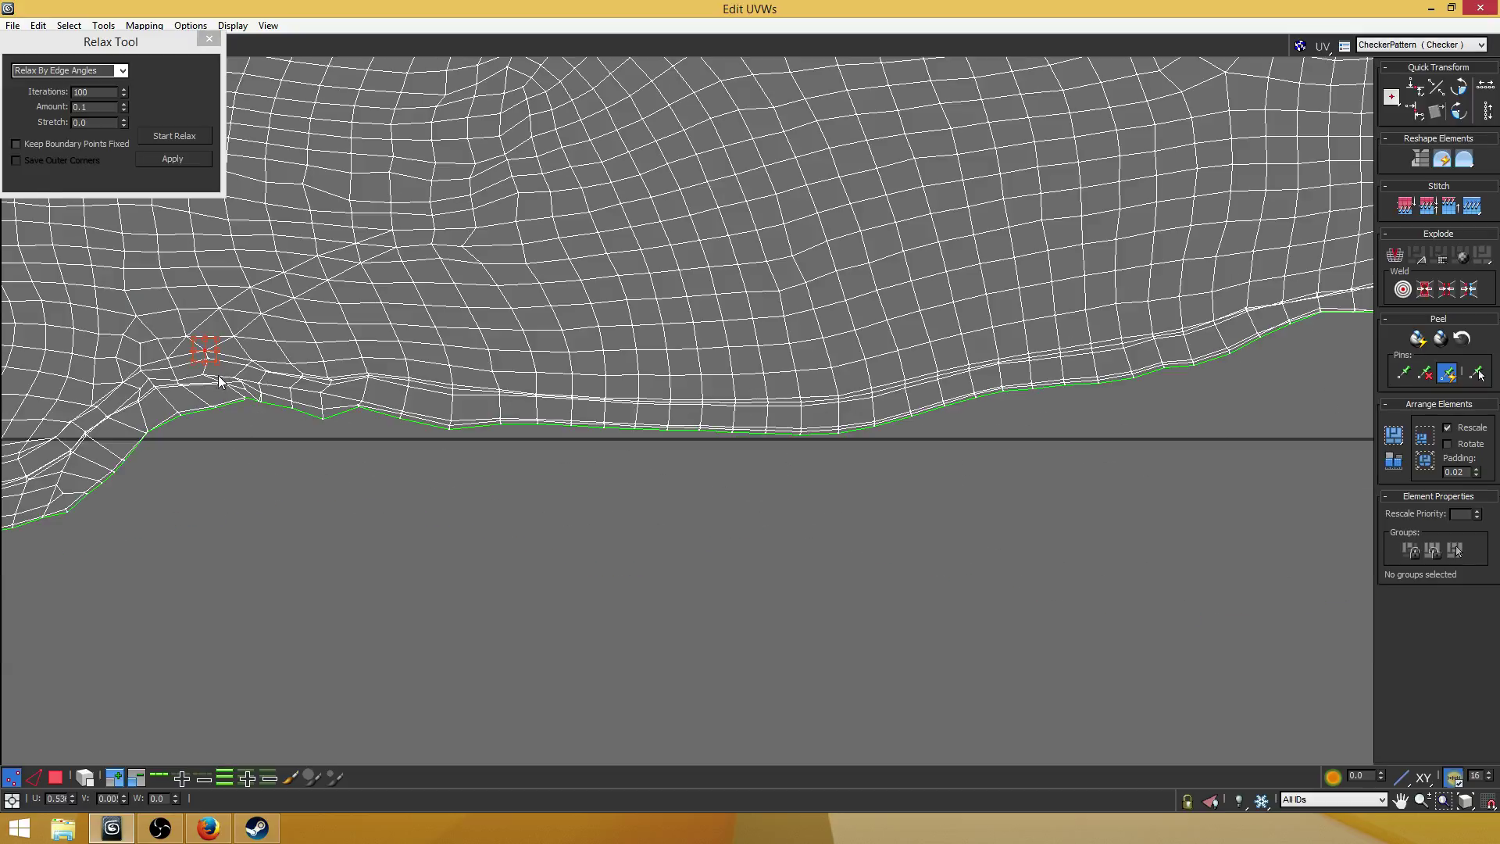
- Separate the bunched vertices on the strip's sloped bend so its parallel edge lines no longer cross
scroll(227, 373, down, 5)
middle_drag(191, 387, 446, 341)
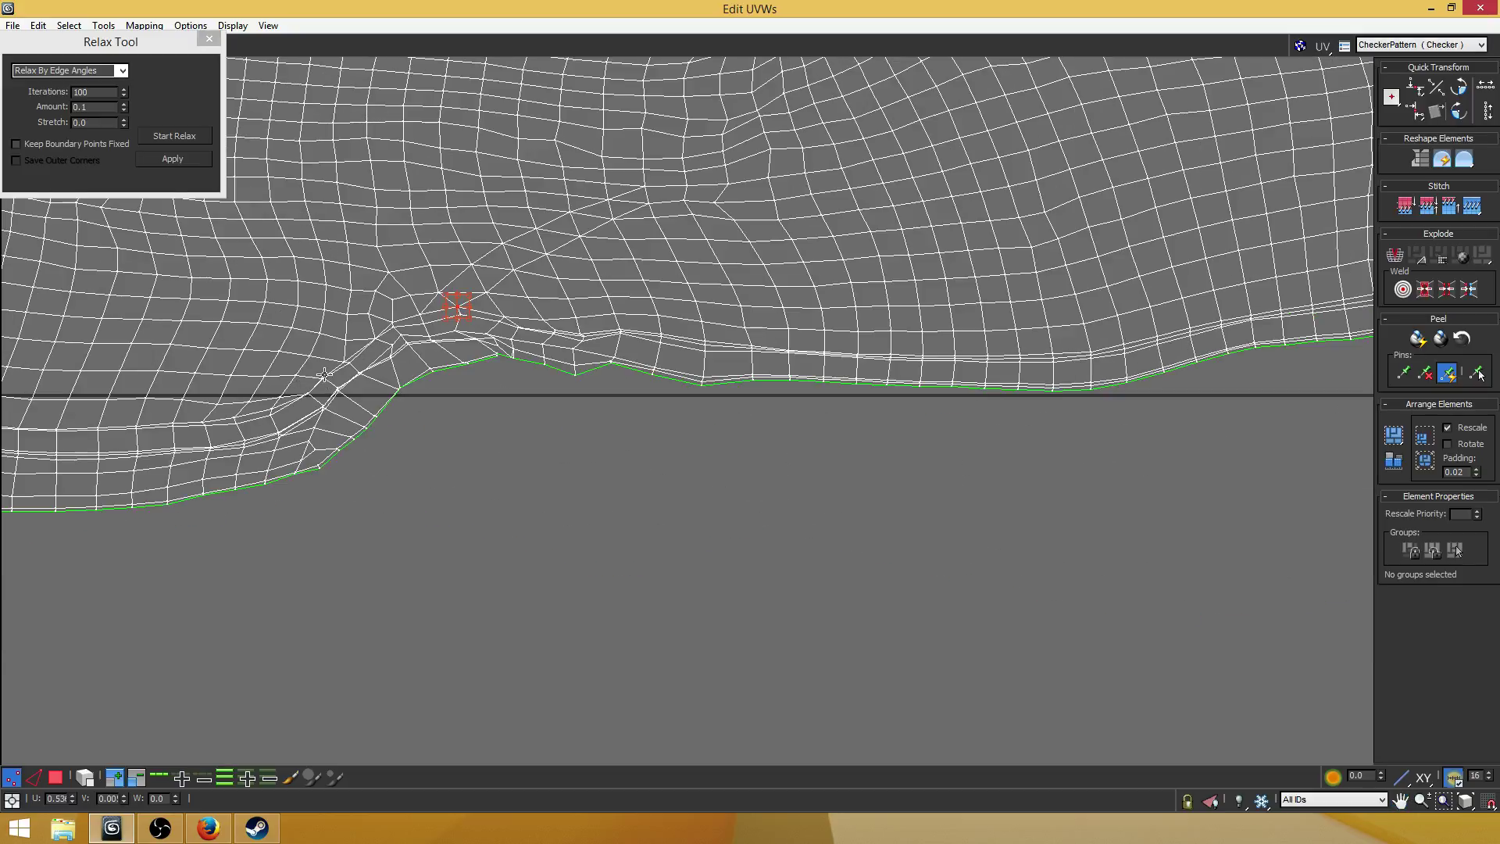
scroll(342, 368, up, 1)
scroll(367, 377, up, 2)
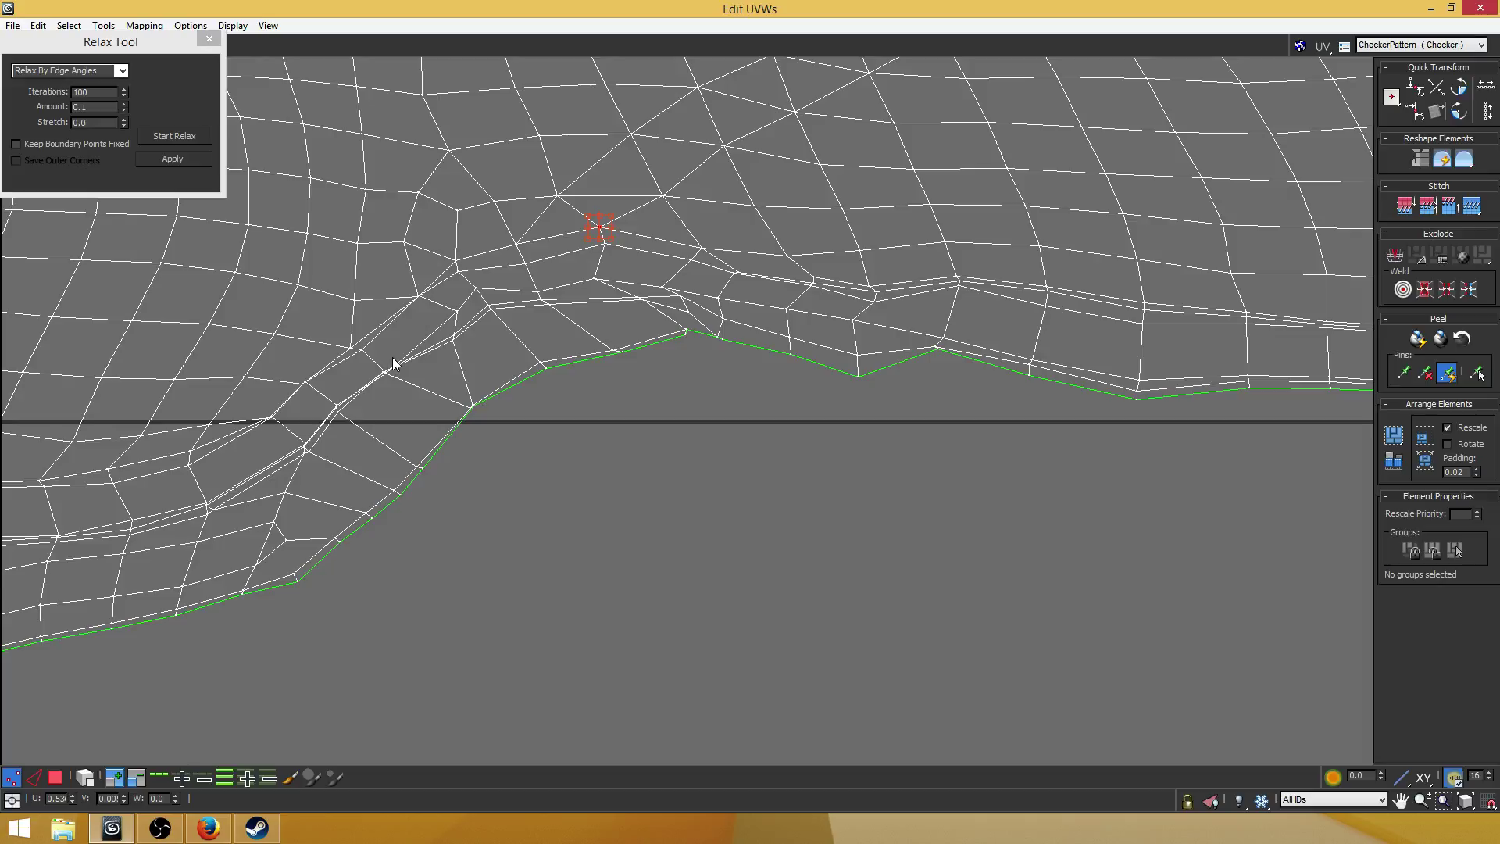
scroll(393, 363, up, 5)
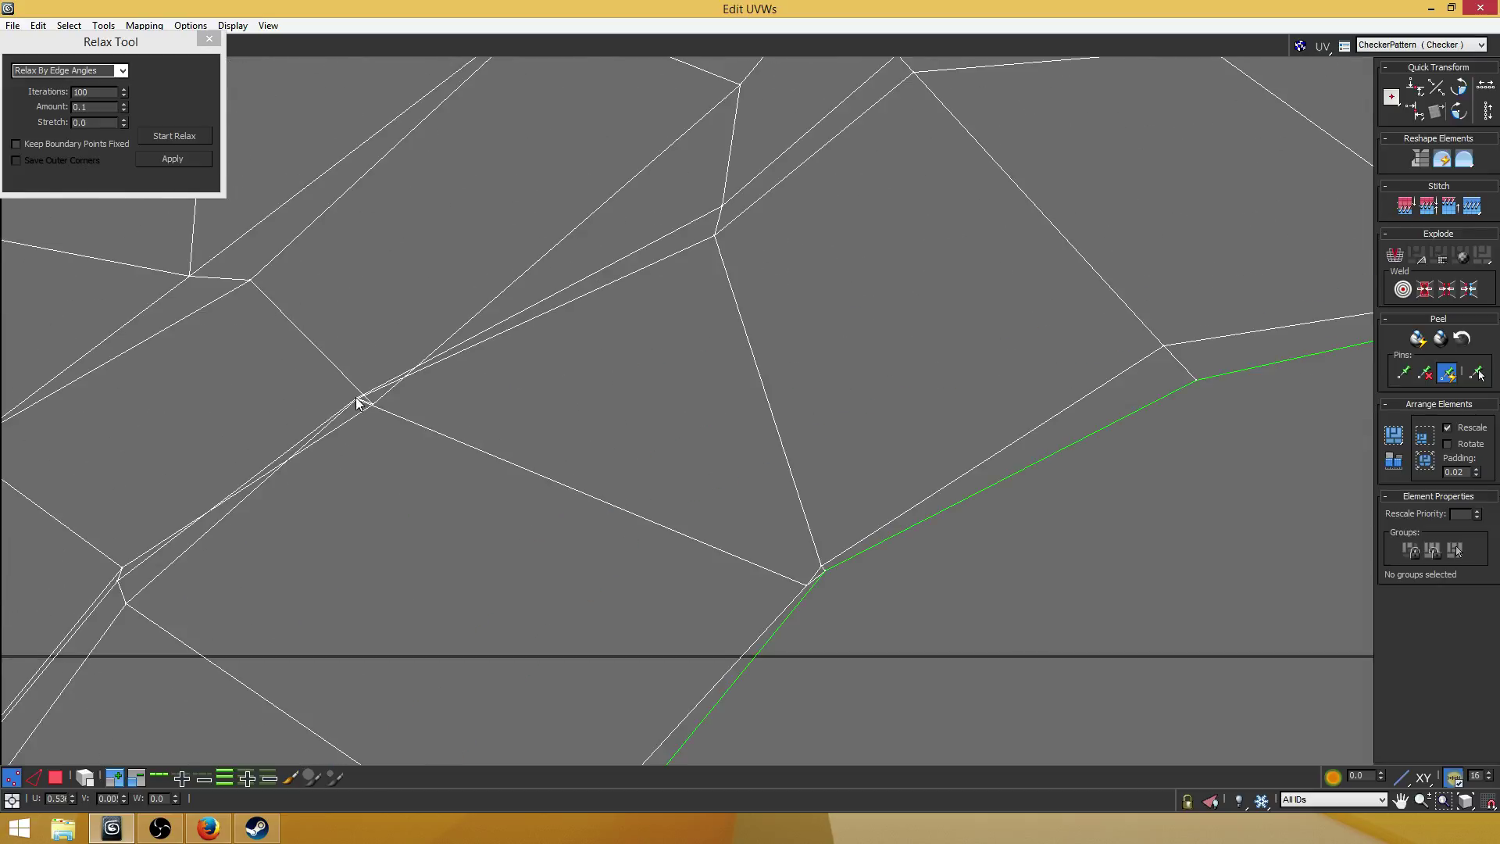
drag(356, 399, 398, 411)
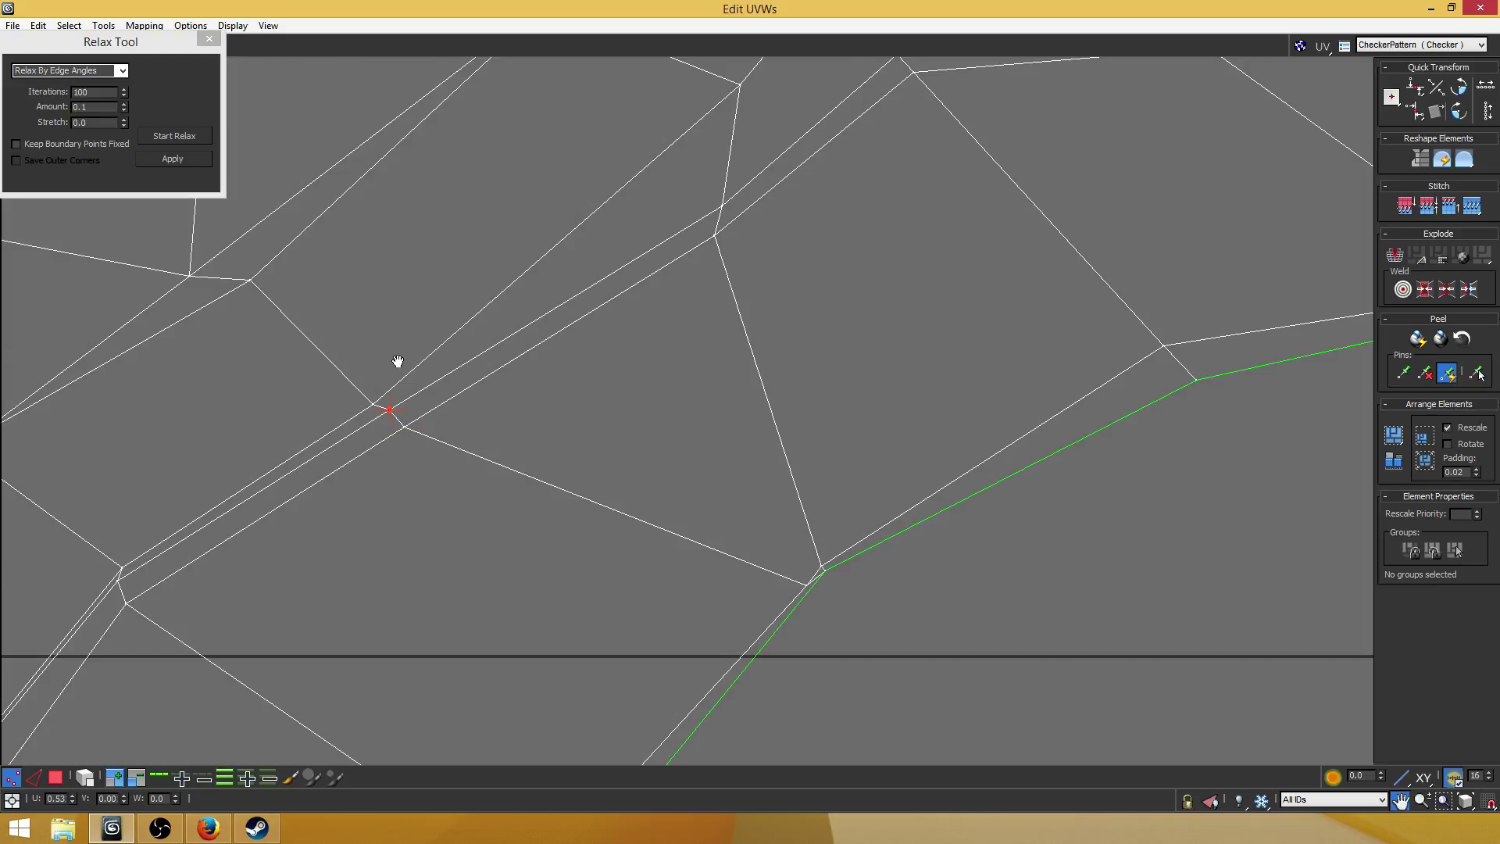
- Pull apart the close vertices farther down the sloped bend to give the narrow strips even spacing
scroll(396, 362, down, 4)
scroll(316, 461, up, 1)
scroll(267, 378, up, 3)
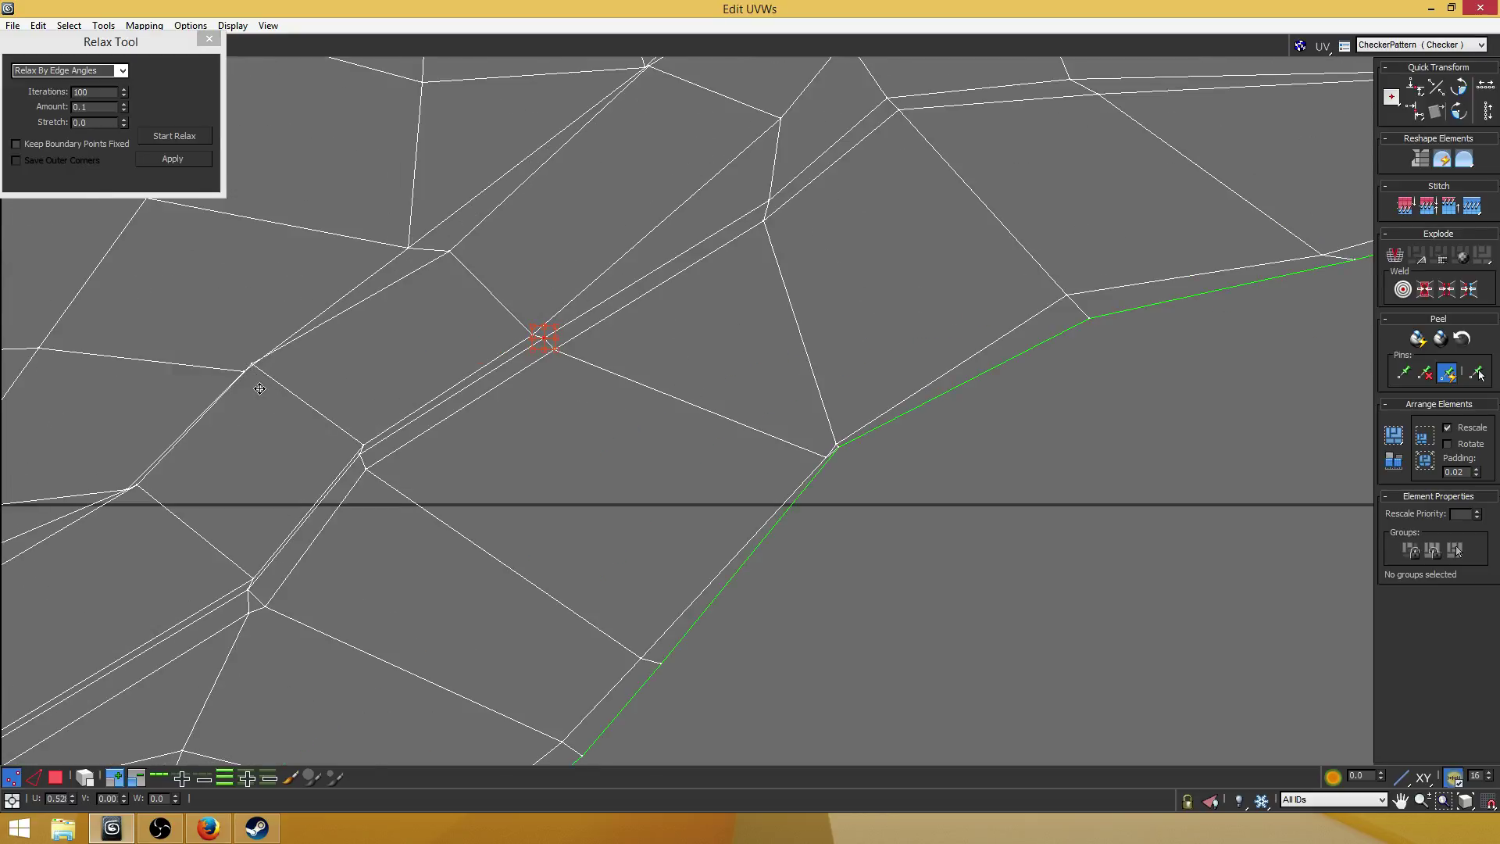
drag(252, 364, 259, 388)
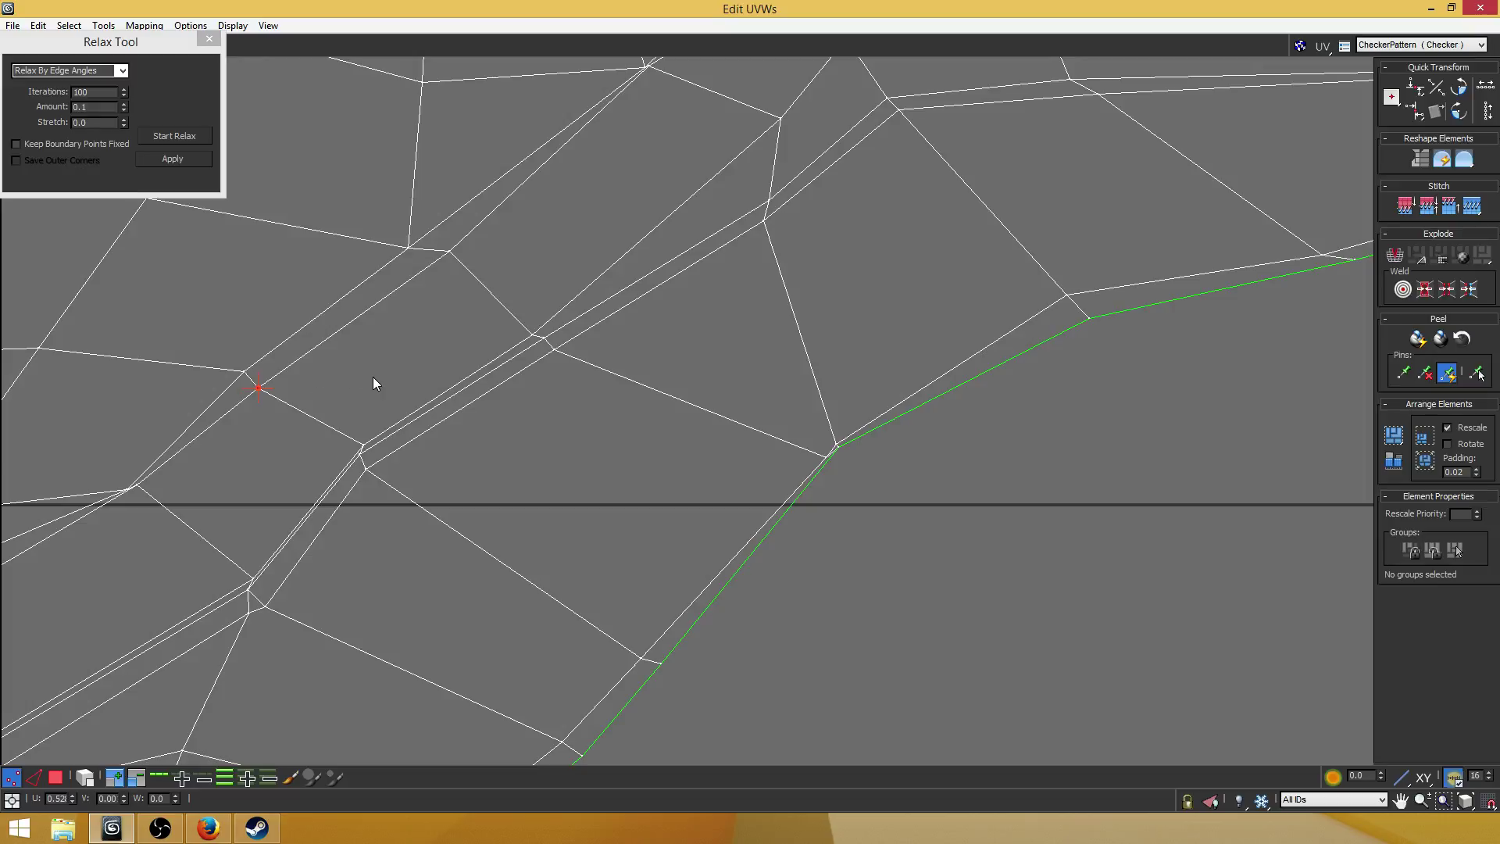
scroll(362, 495, down, 2)
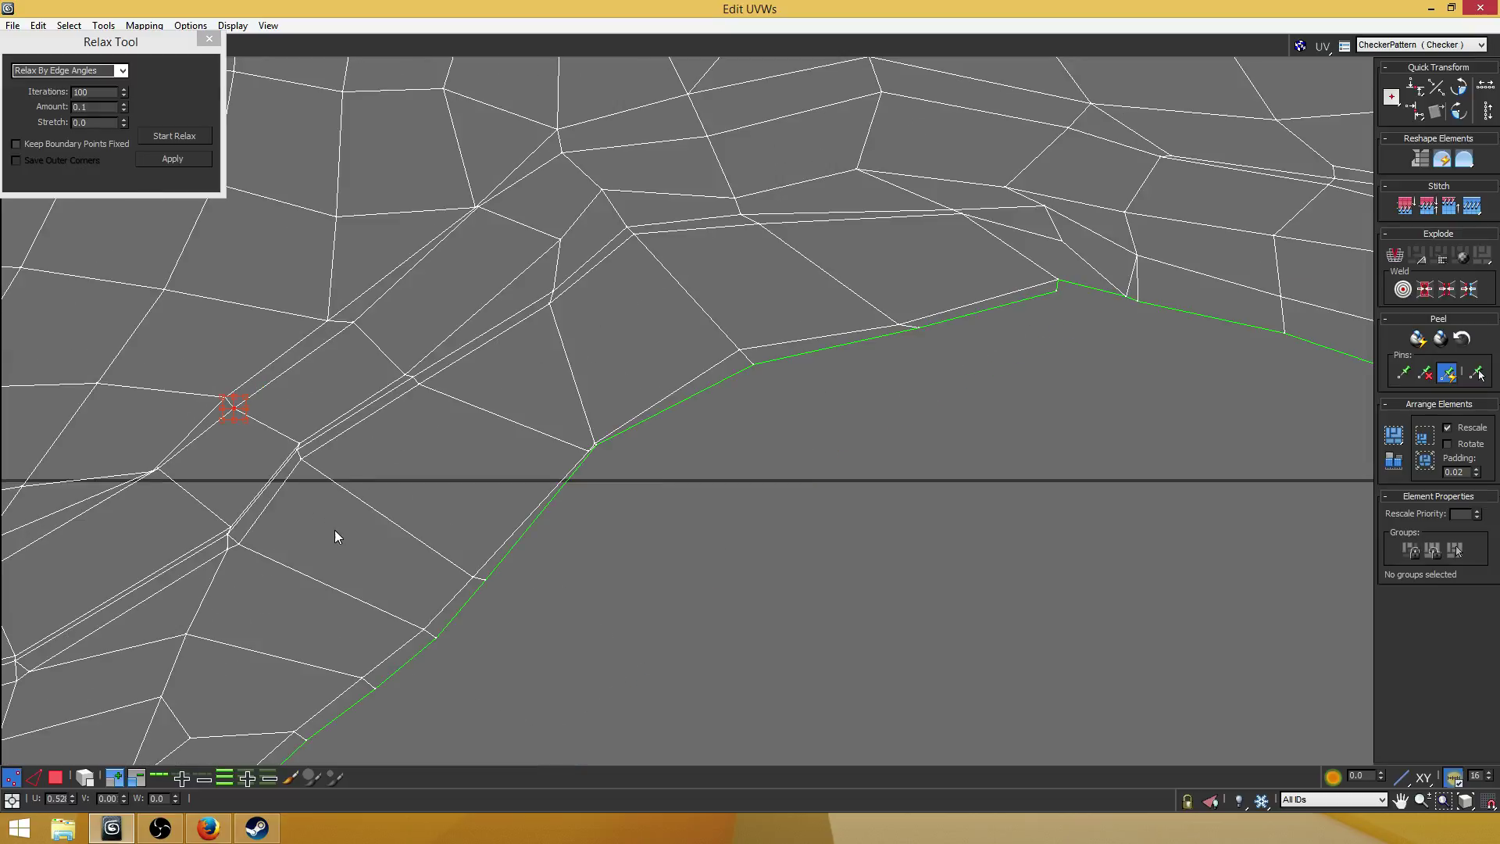
click(236, 535)
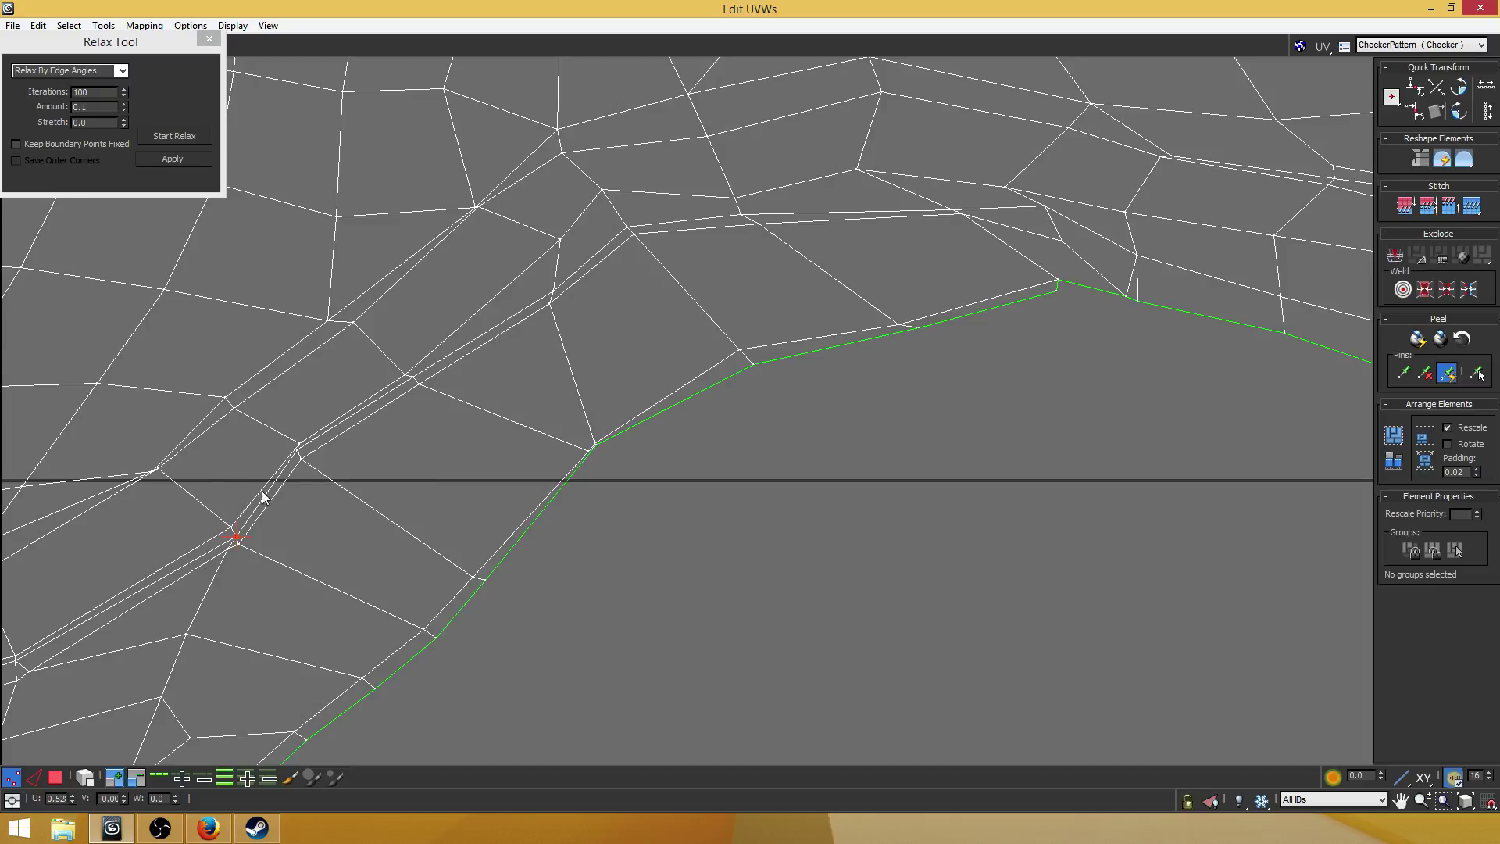
- Untangle the crossing vertices near the left end of the lower strip by moving the inner vertex and the upper edge vertex upward
scroll(265, 498, down, 3)
middle_drag(265, 498, 397, 466)
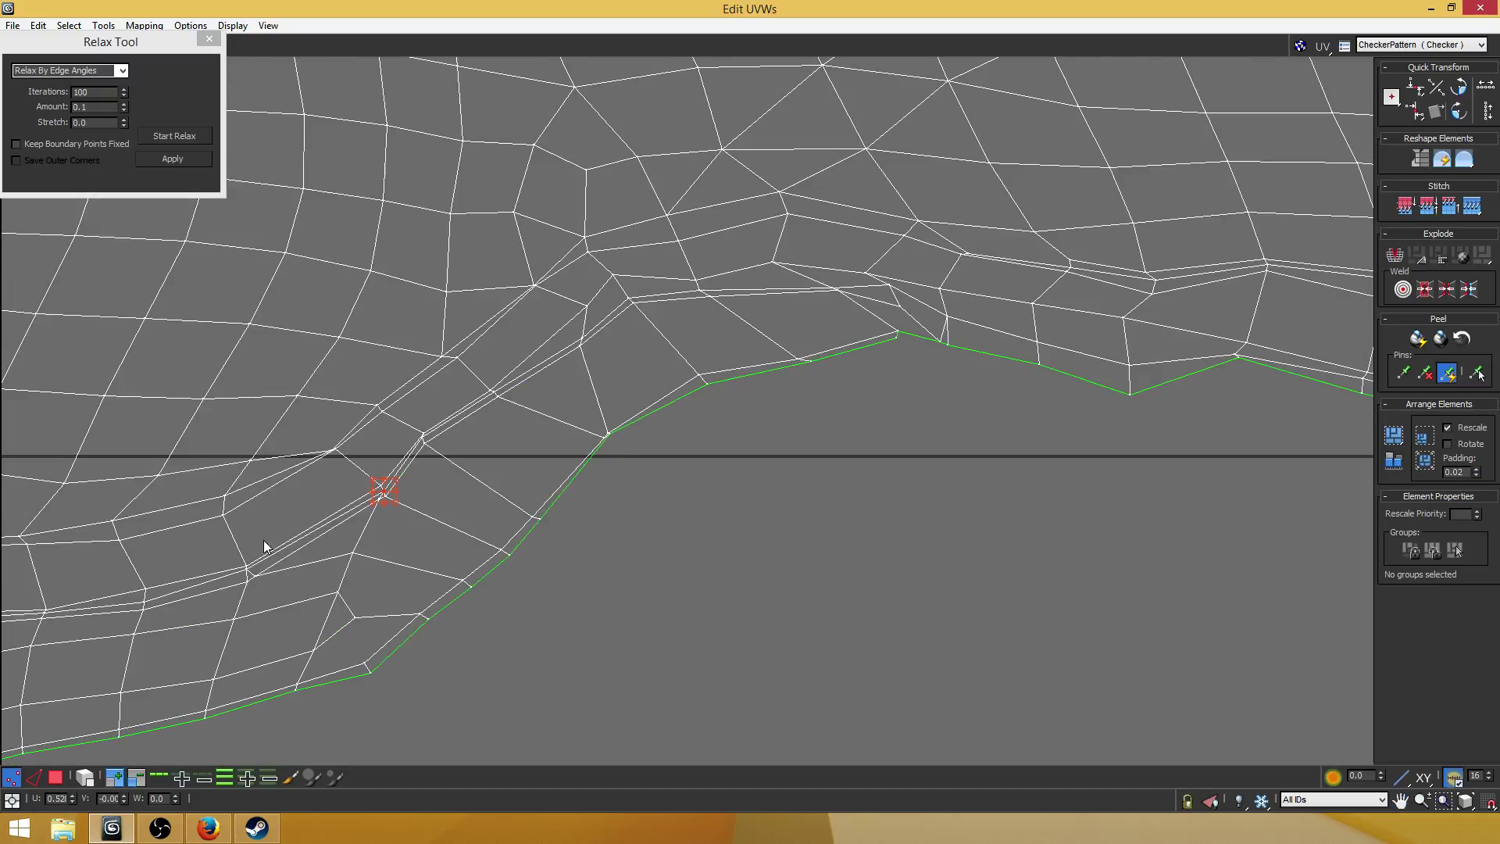
middle_drag(264, 541, 654, 427)
middle_drag(316, 498, 764, 437)
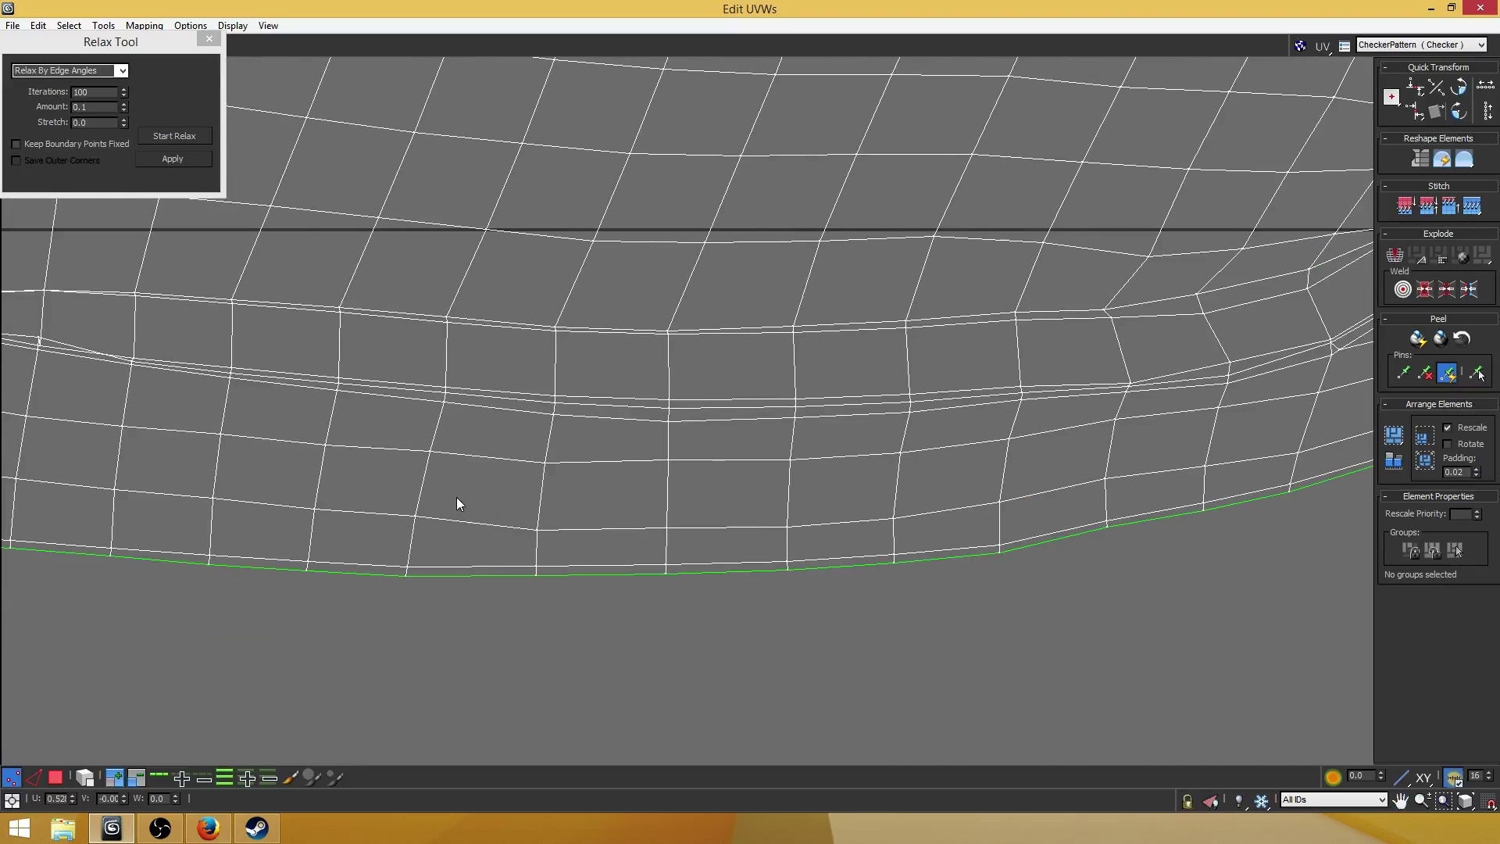
scroll(457, 497, down, 2)
scroll(238, 386, up, 5)
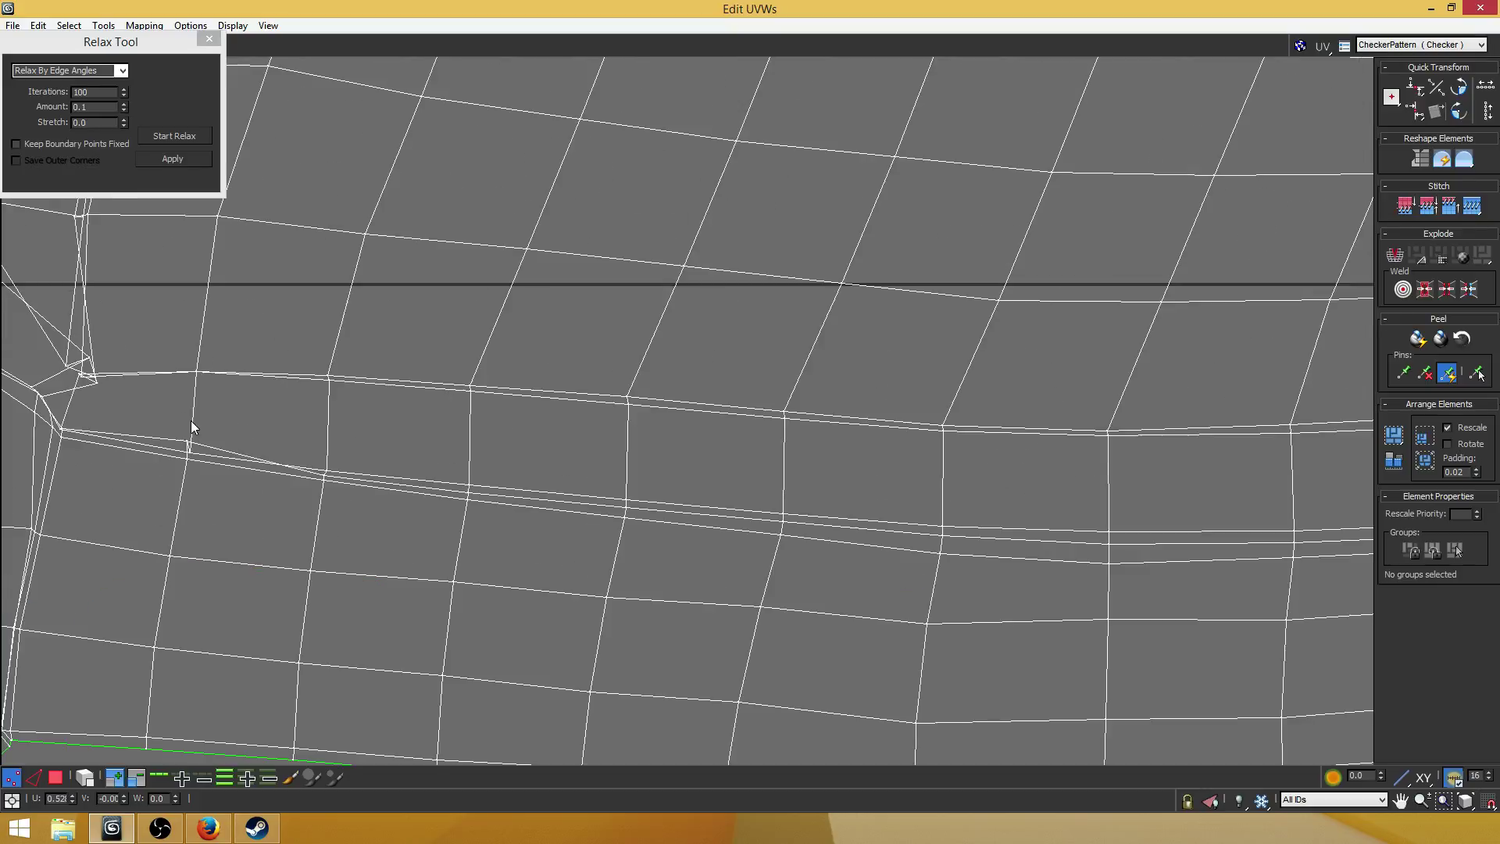
scroll(188, 478, up, 2)
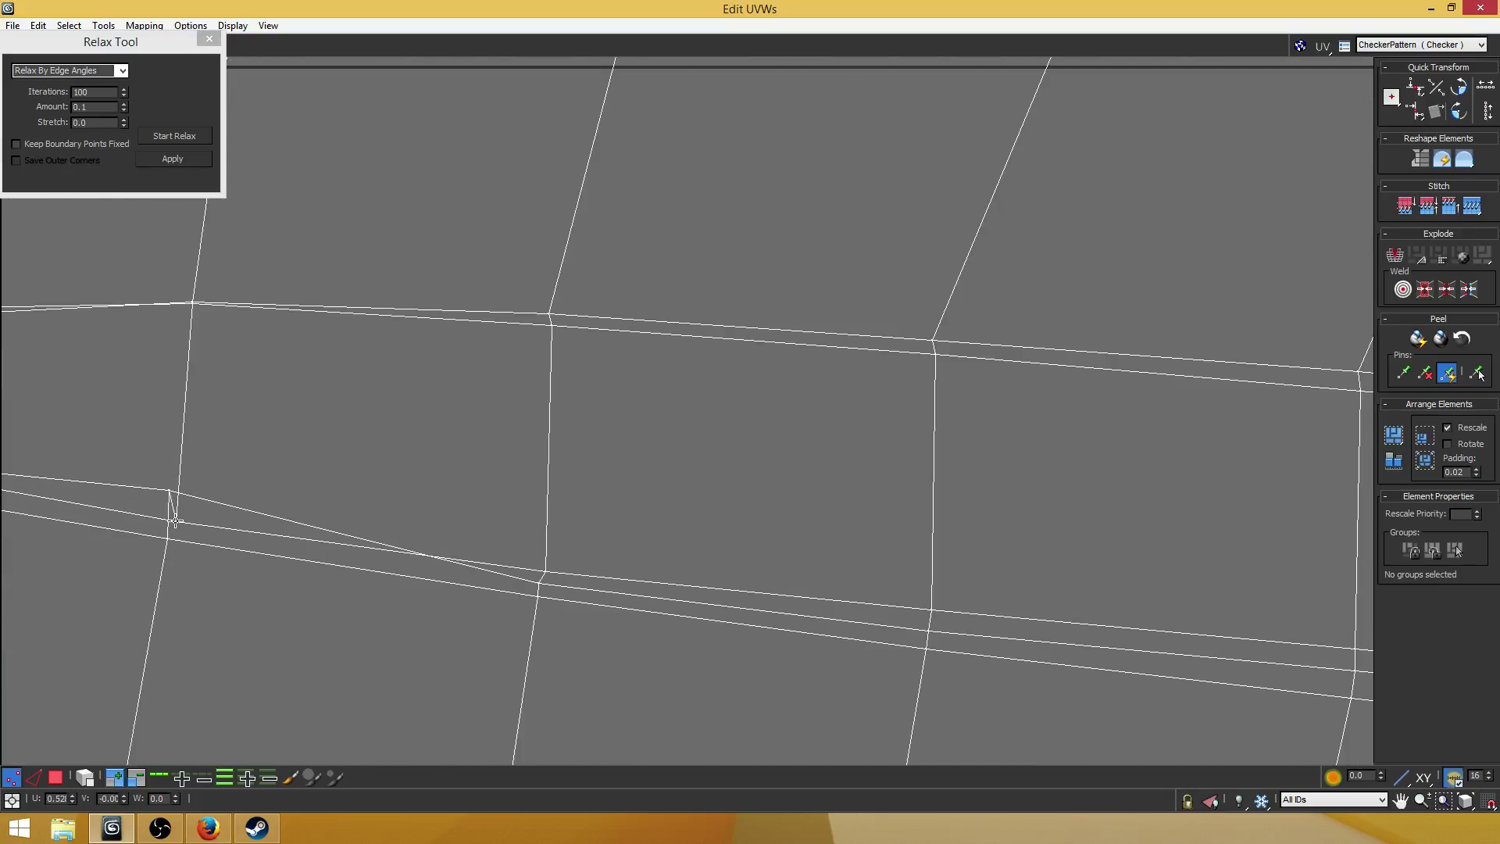
drag(175, 521, 172, 461)
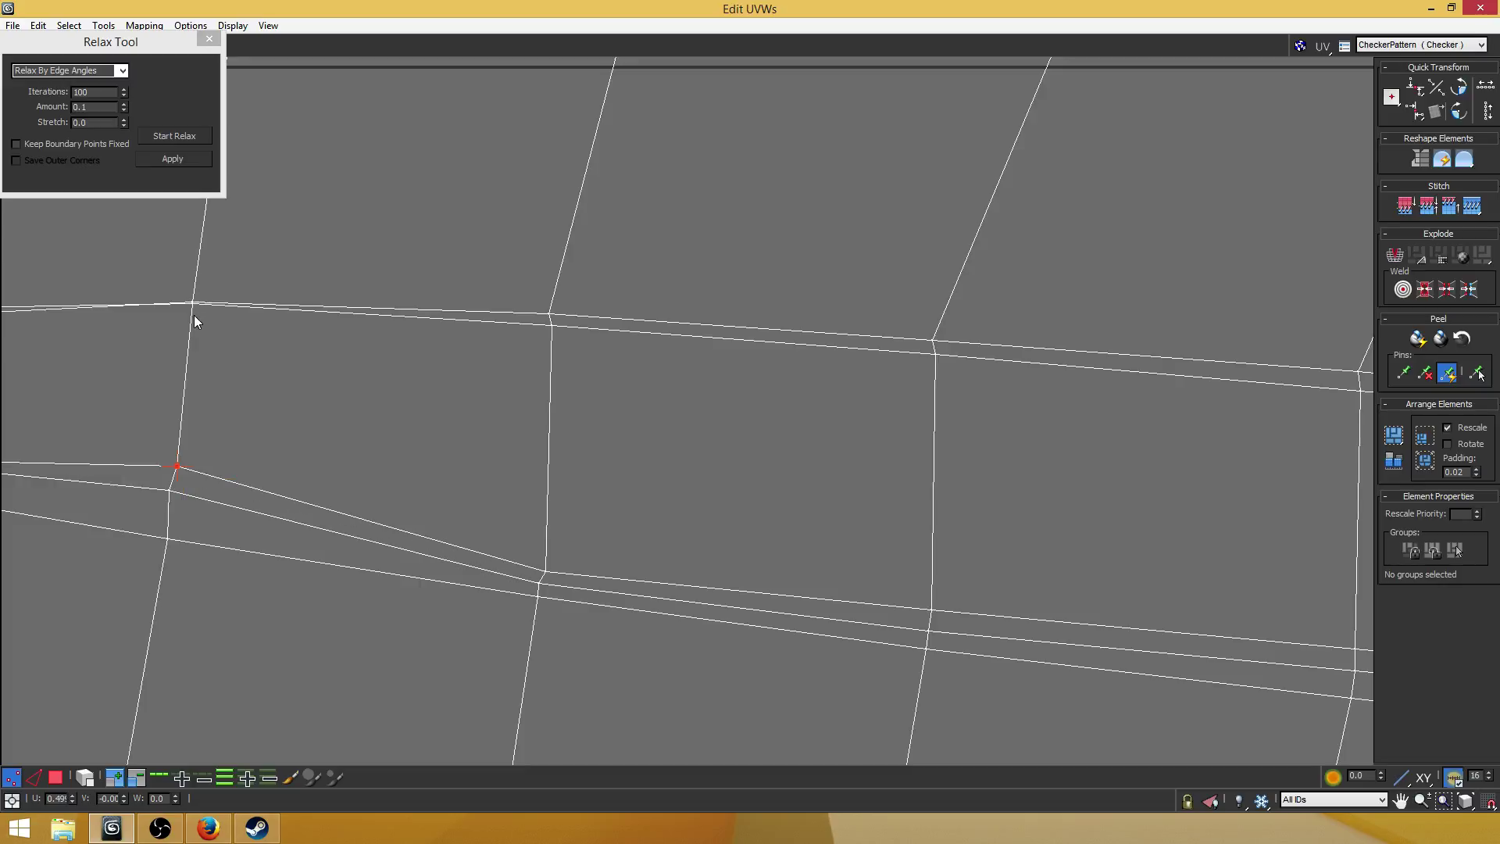
drag(193, 305, 197, 288)
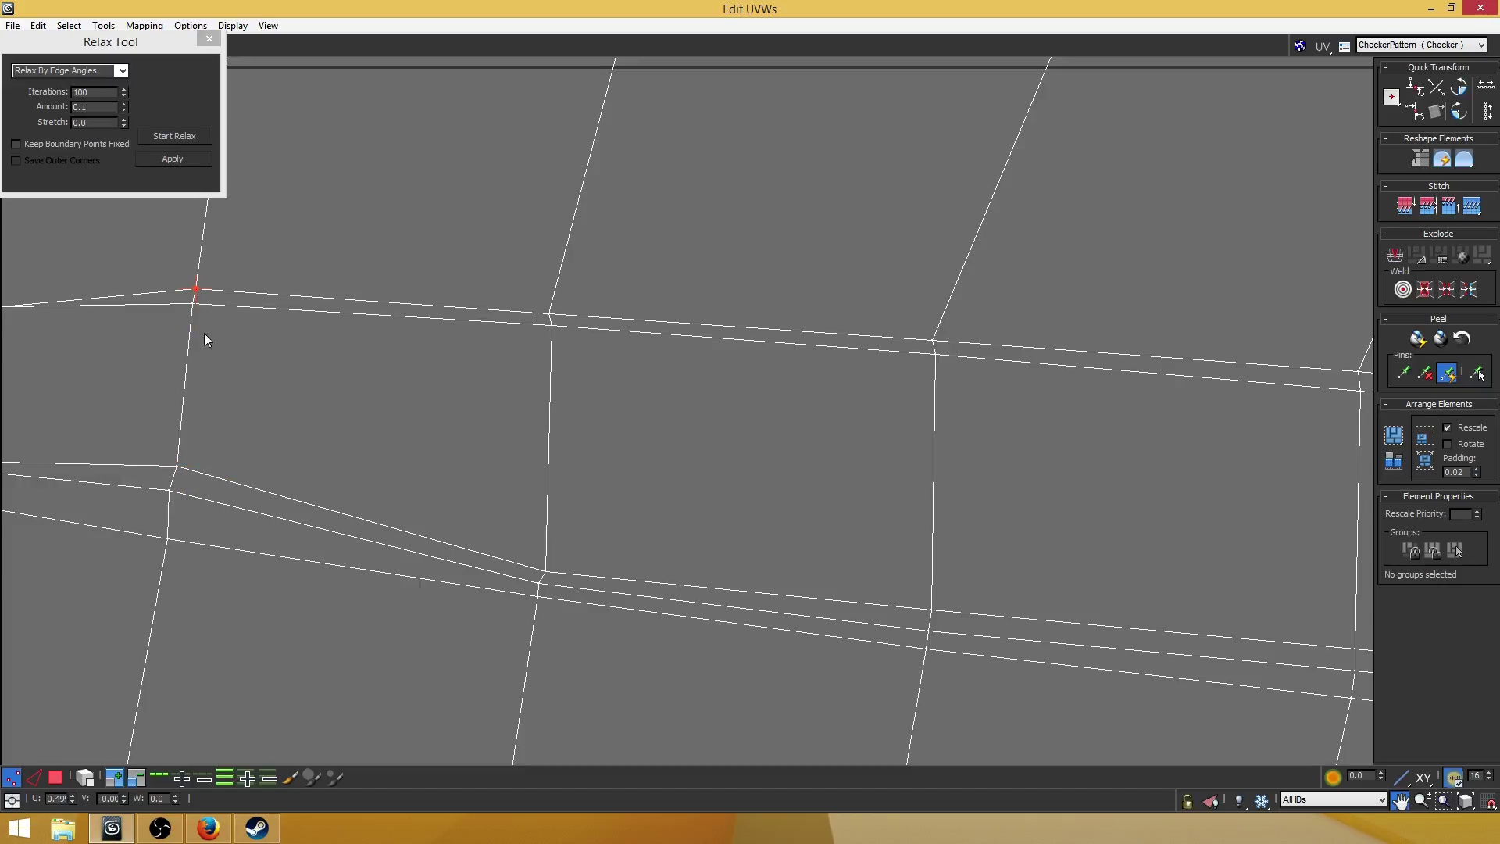
- Select the polygons of the shell's lower-left corner tab, including the tangled junction, and break them off the main shell
scroll(561, 370, down, 3)
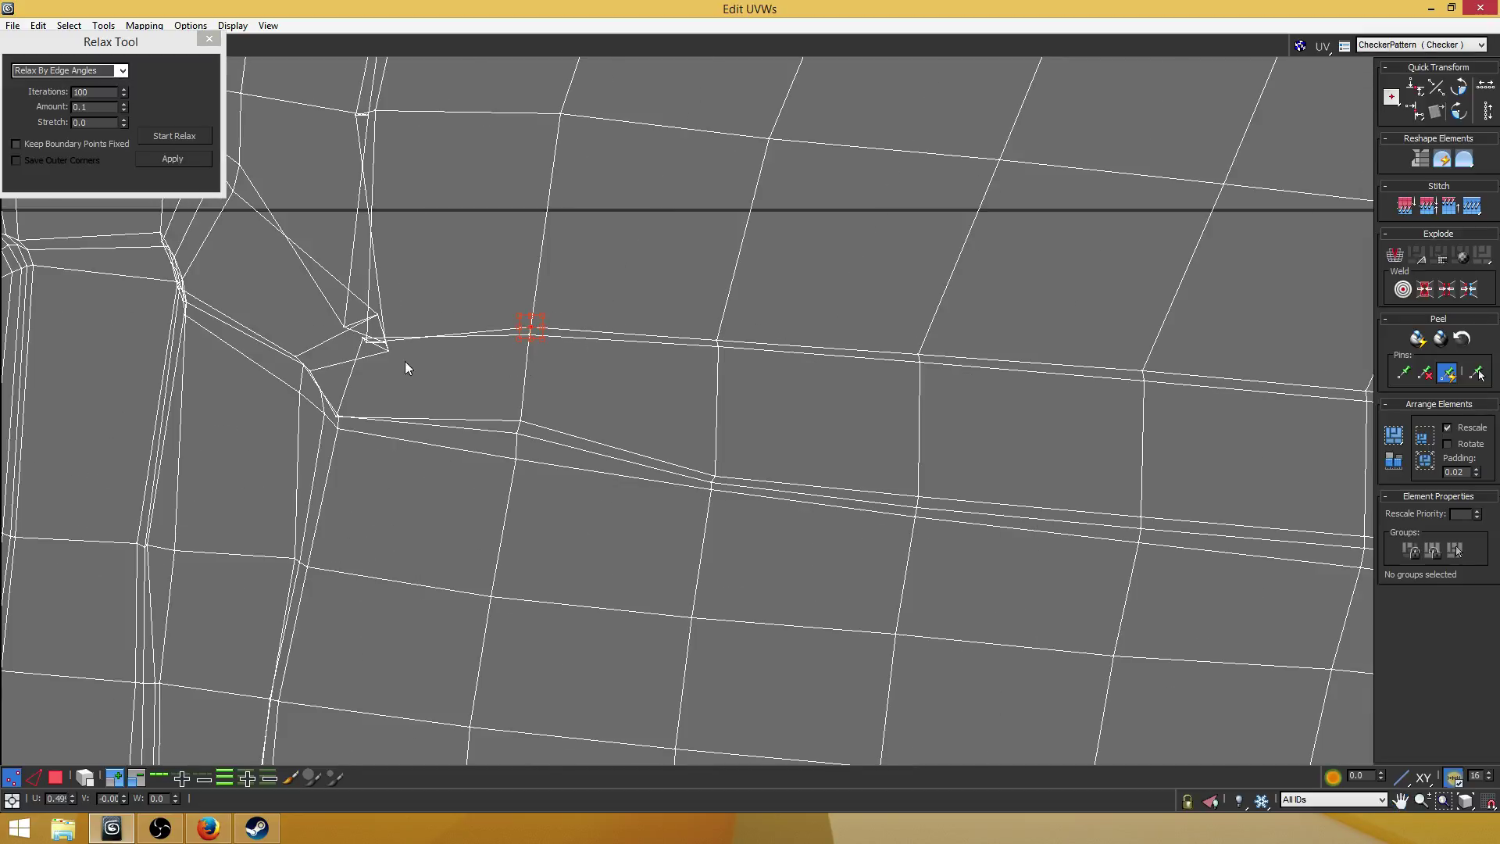
scroll(405, 341, down, 6)
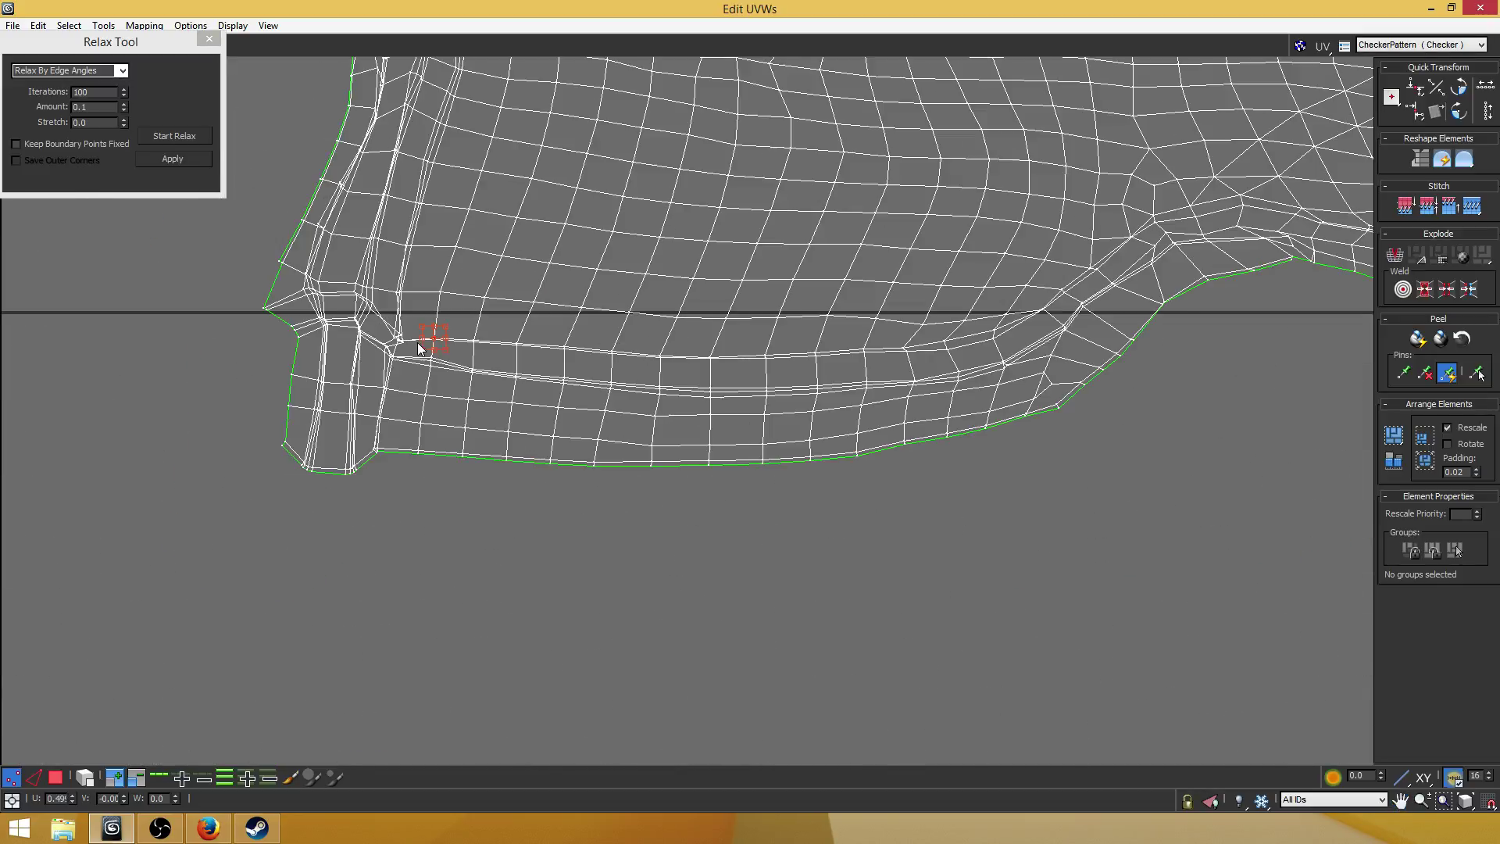
key(3)
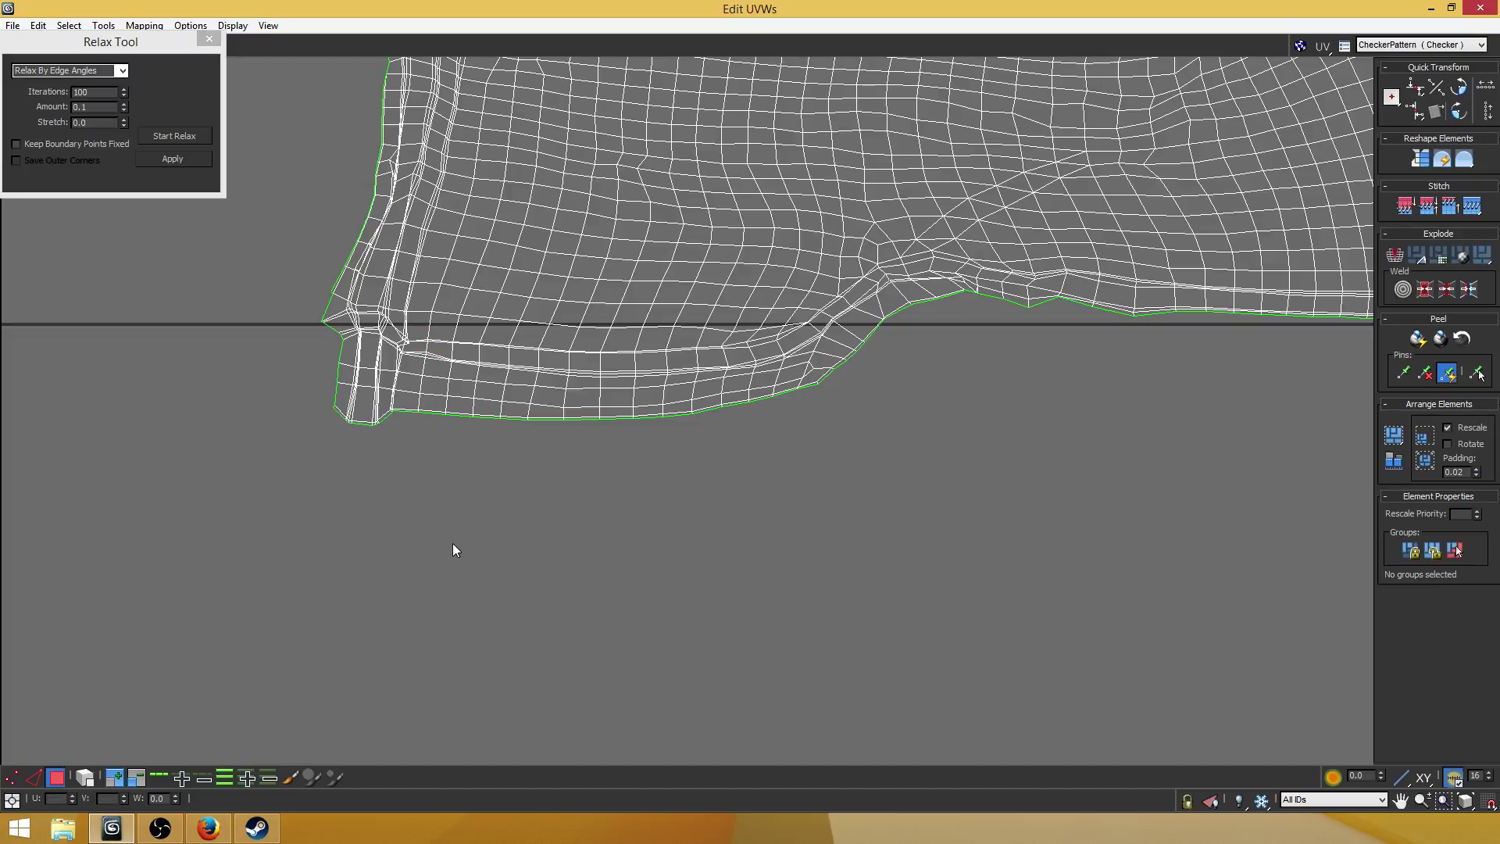
scroll(387, 460, up, 4)
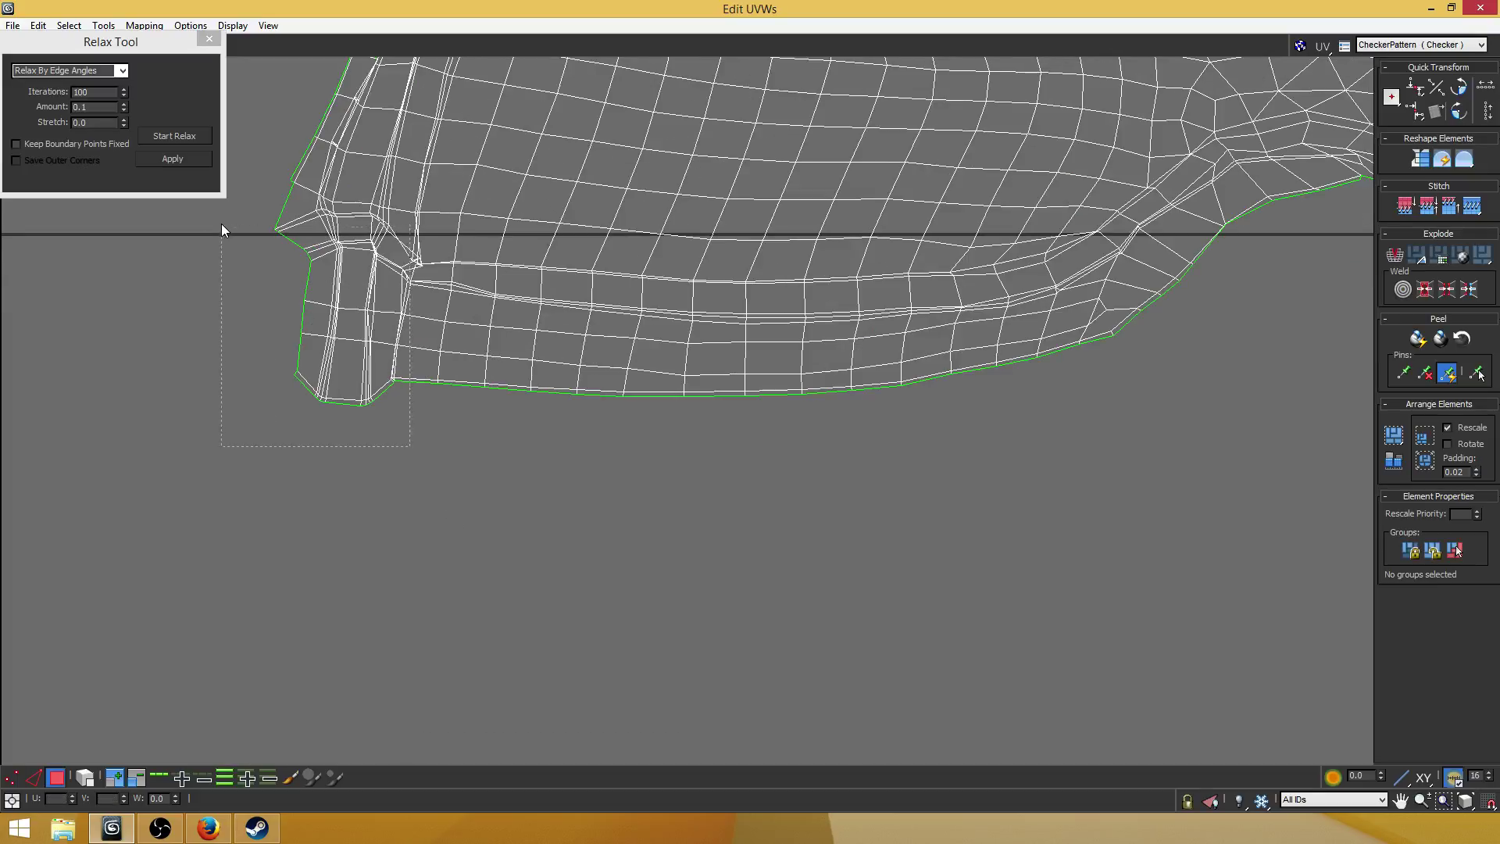
drag(222, 229, 213, 219)
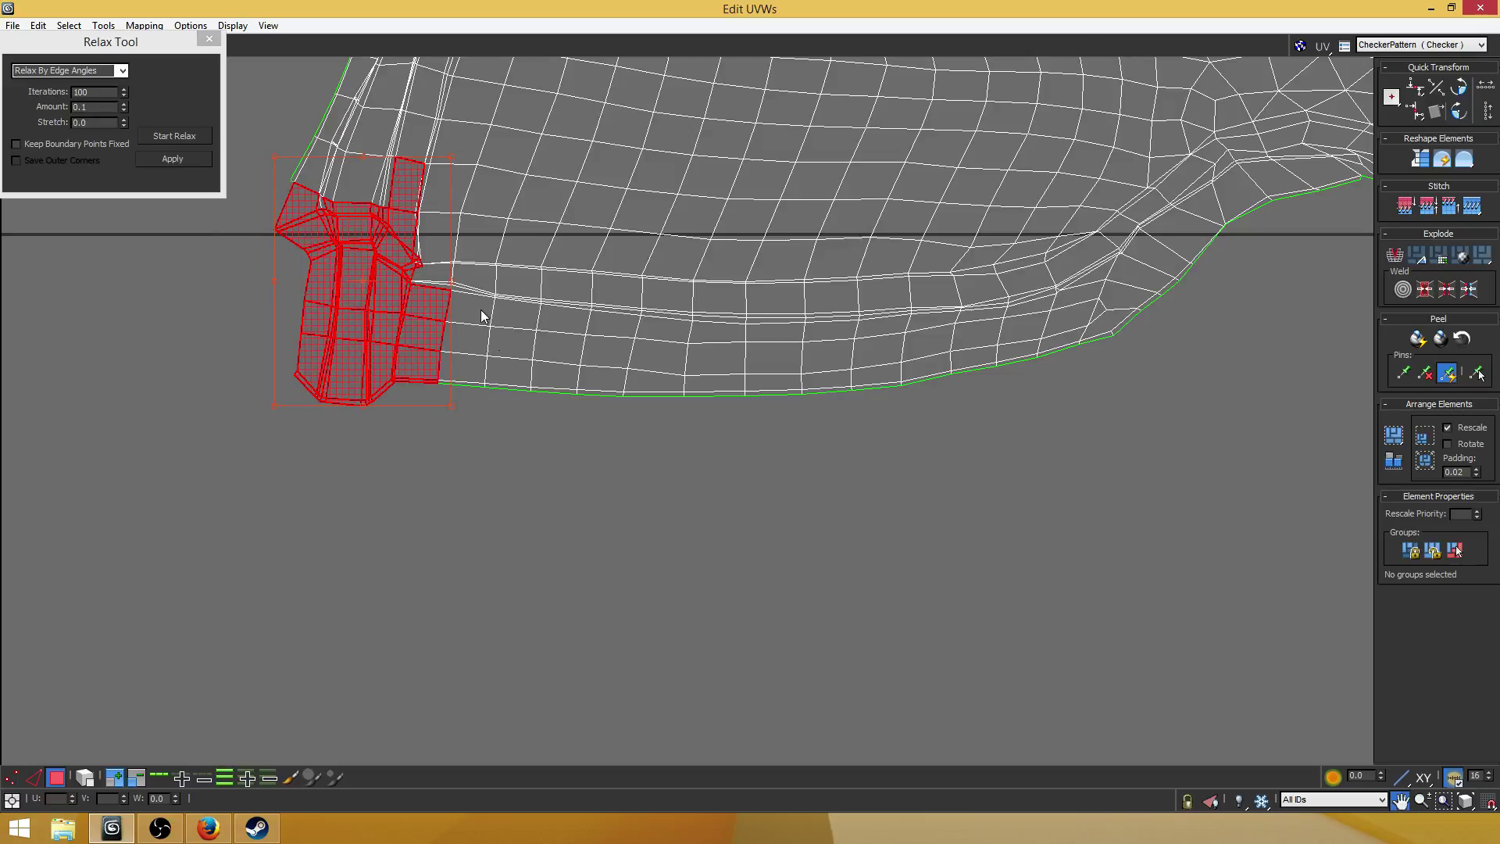
middle_drag(481, 315, 556, 450)
drag(590, 266, 454, 327)
scroll(553, 371, up, 2)
alt+drag(260, 694, 288, 291)
click(103, 26)
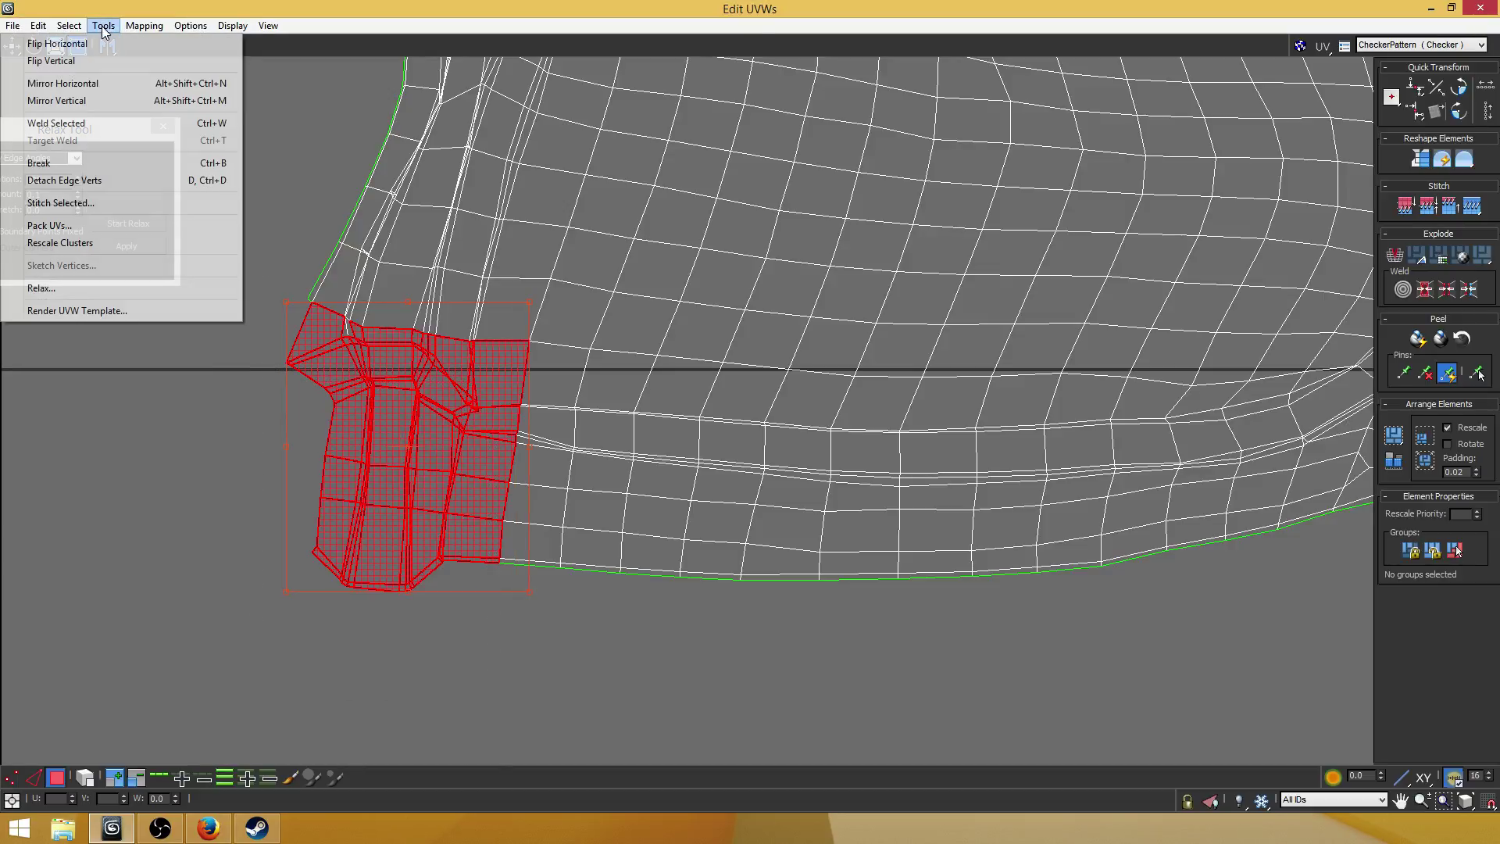
click(76, 167)
- Relax the detached corner piece by edge angles and move it clear of the main shell
middle_drag(643, 468, 714, 421)
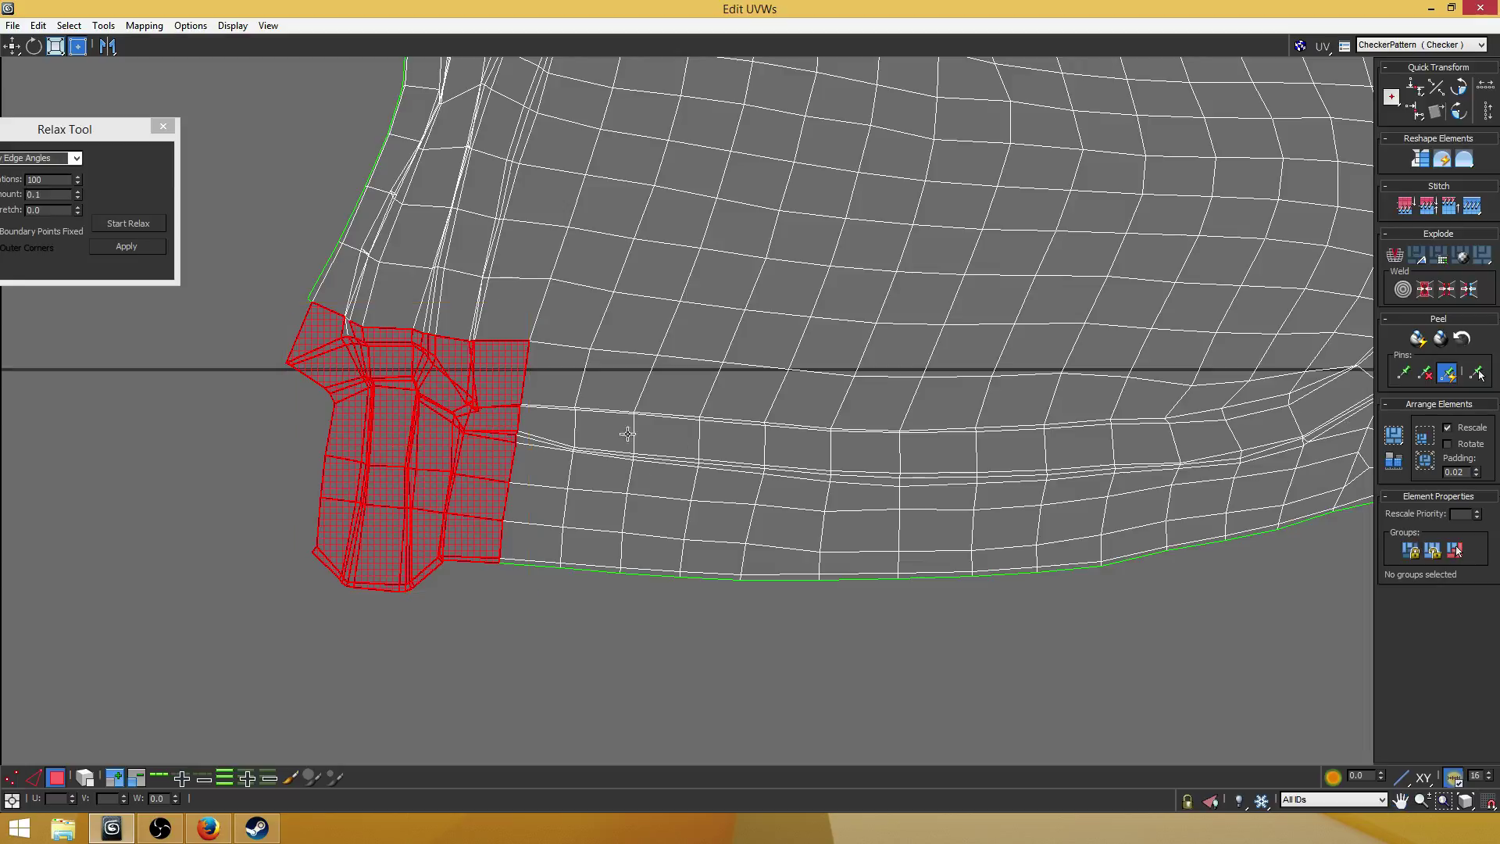
click(117, 223)
click(120, 224)
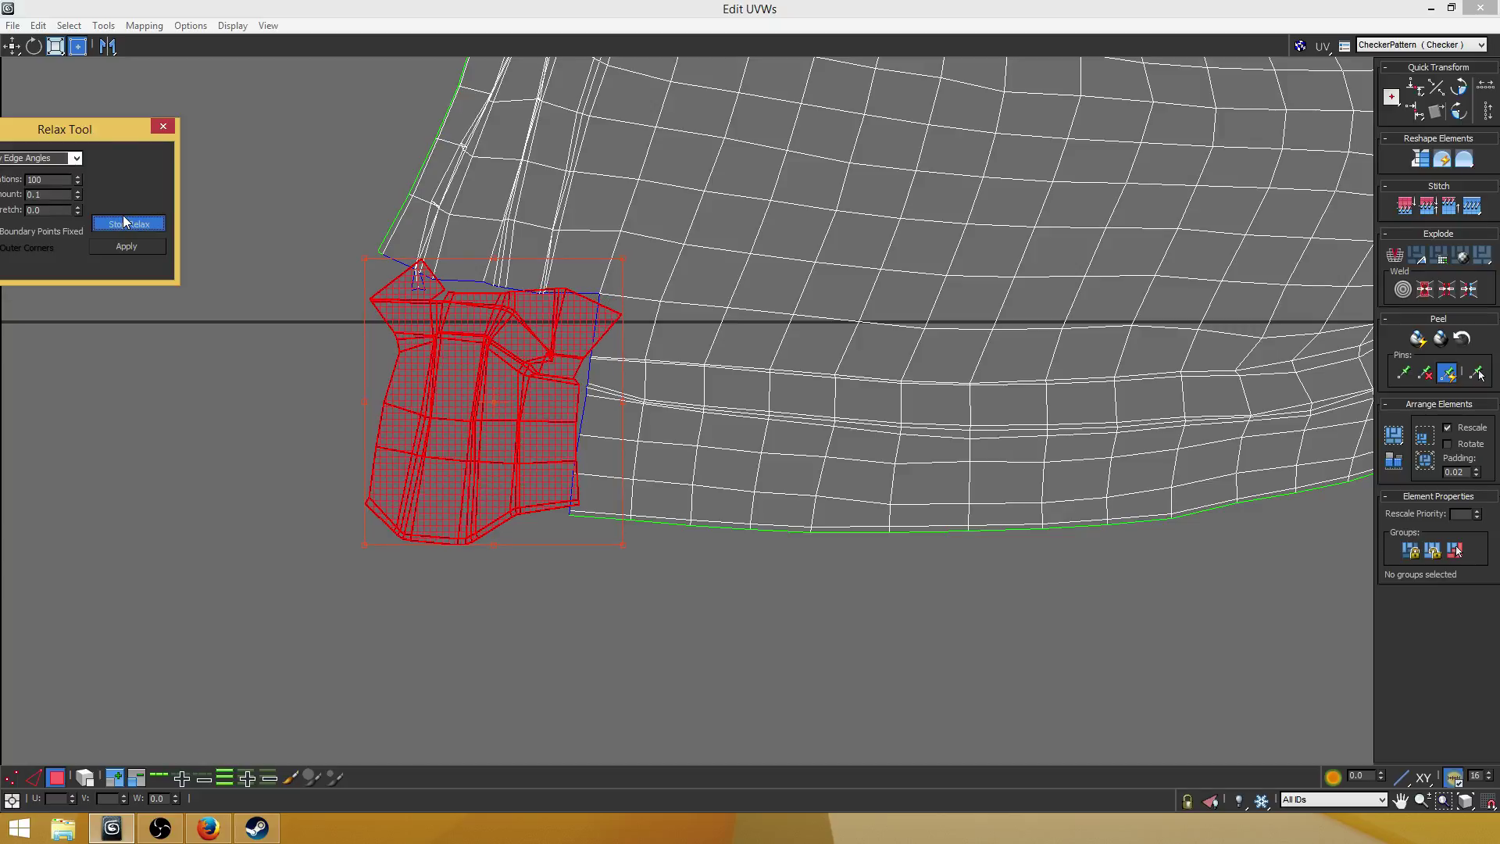
drag(488, 377, 422, 410)
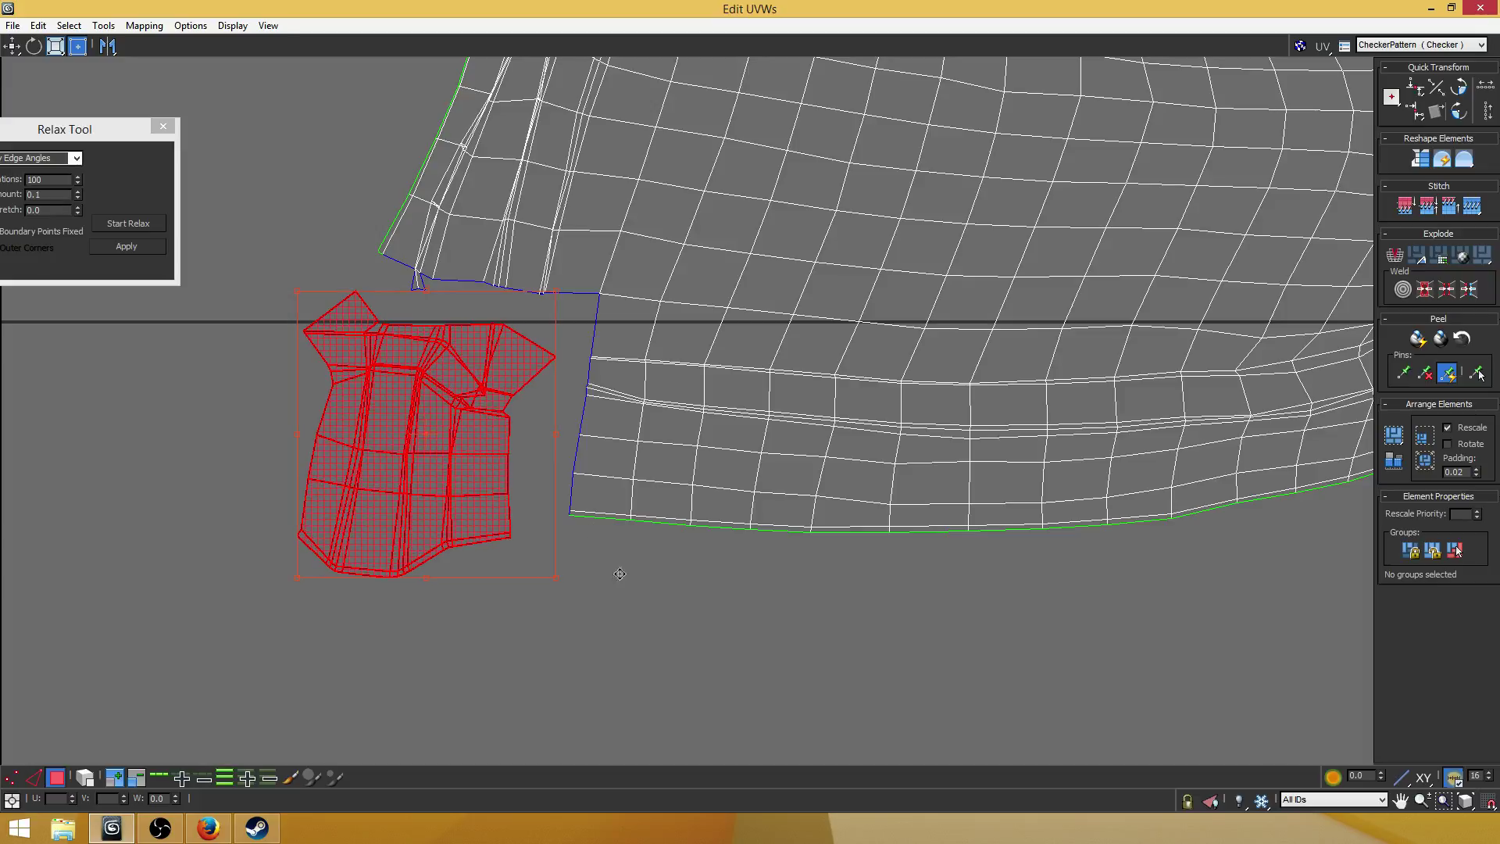
click(617, 555)
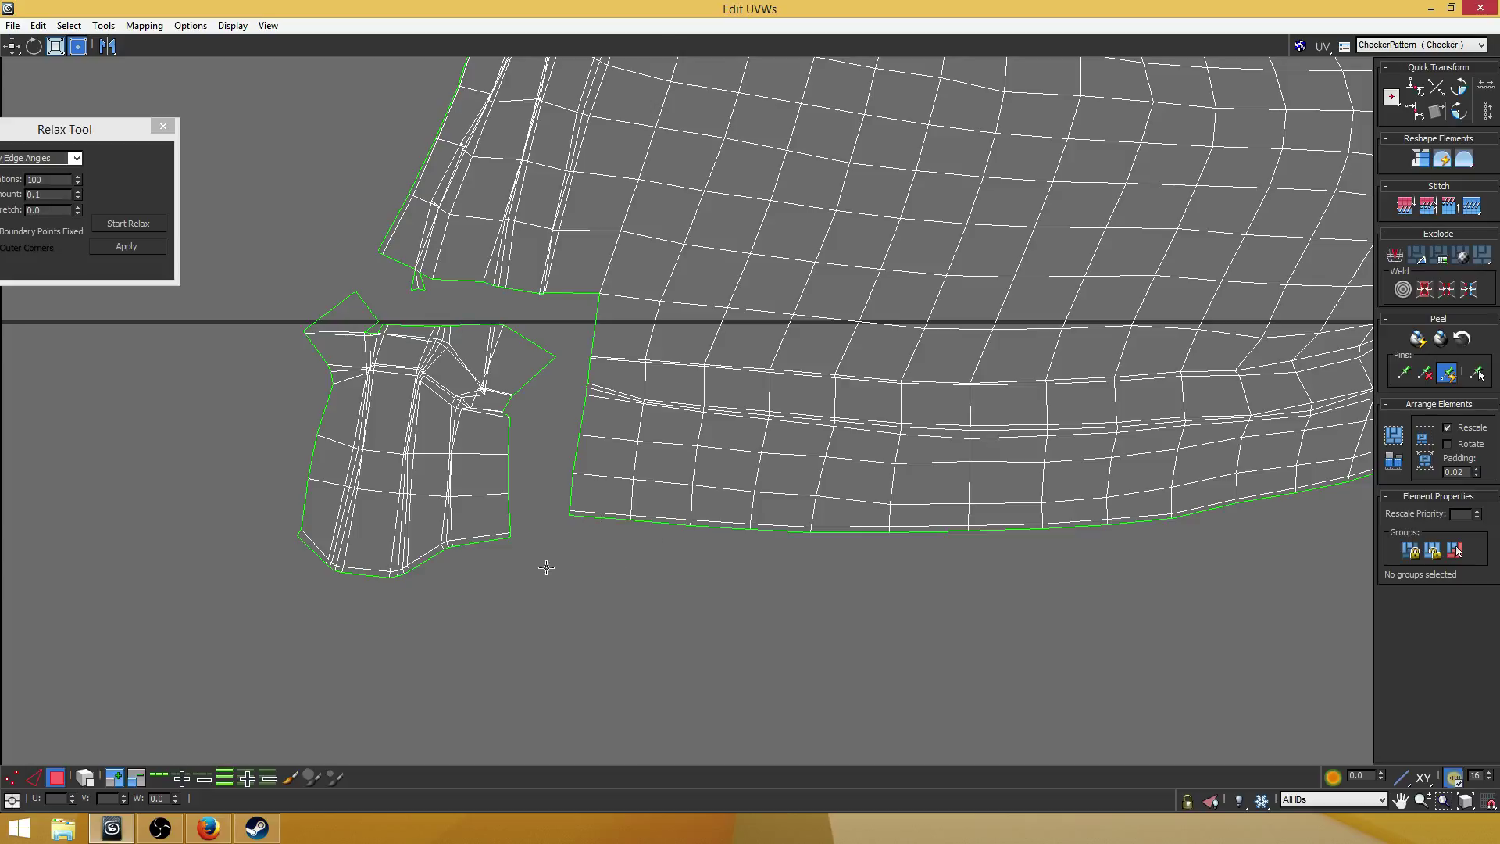
- Move the two outer vertices of the detached piece's upper-left flap up and outward to open the folded flap
key(1)
drag(542, 606, 290, 307)
click(334, 271)
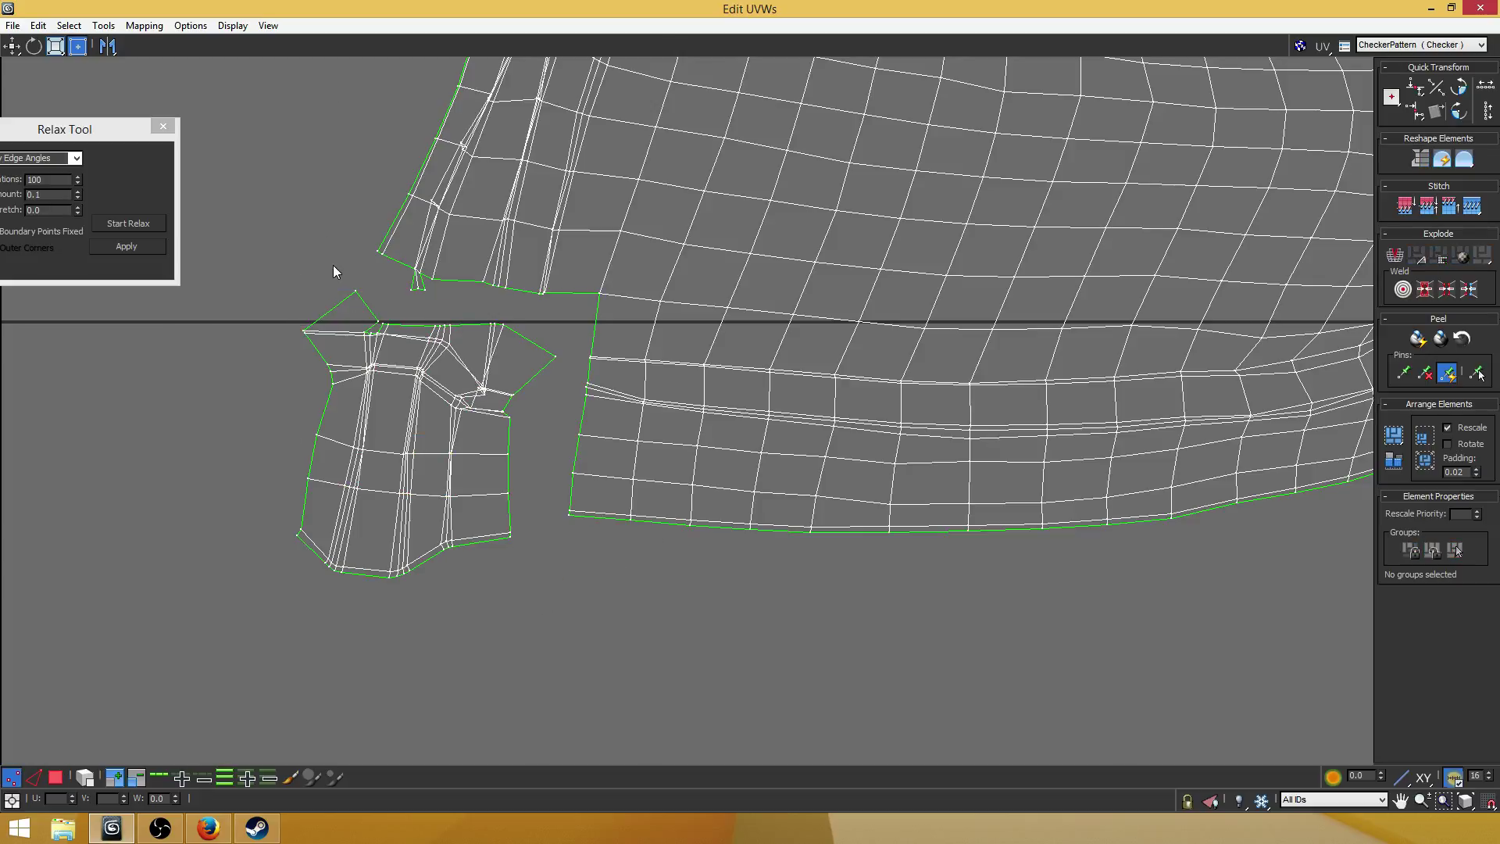
scroll(355, 270, up, 2)
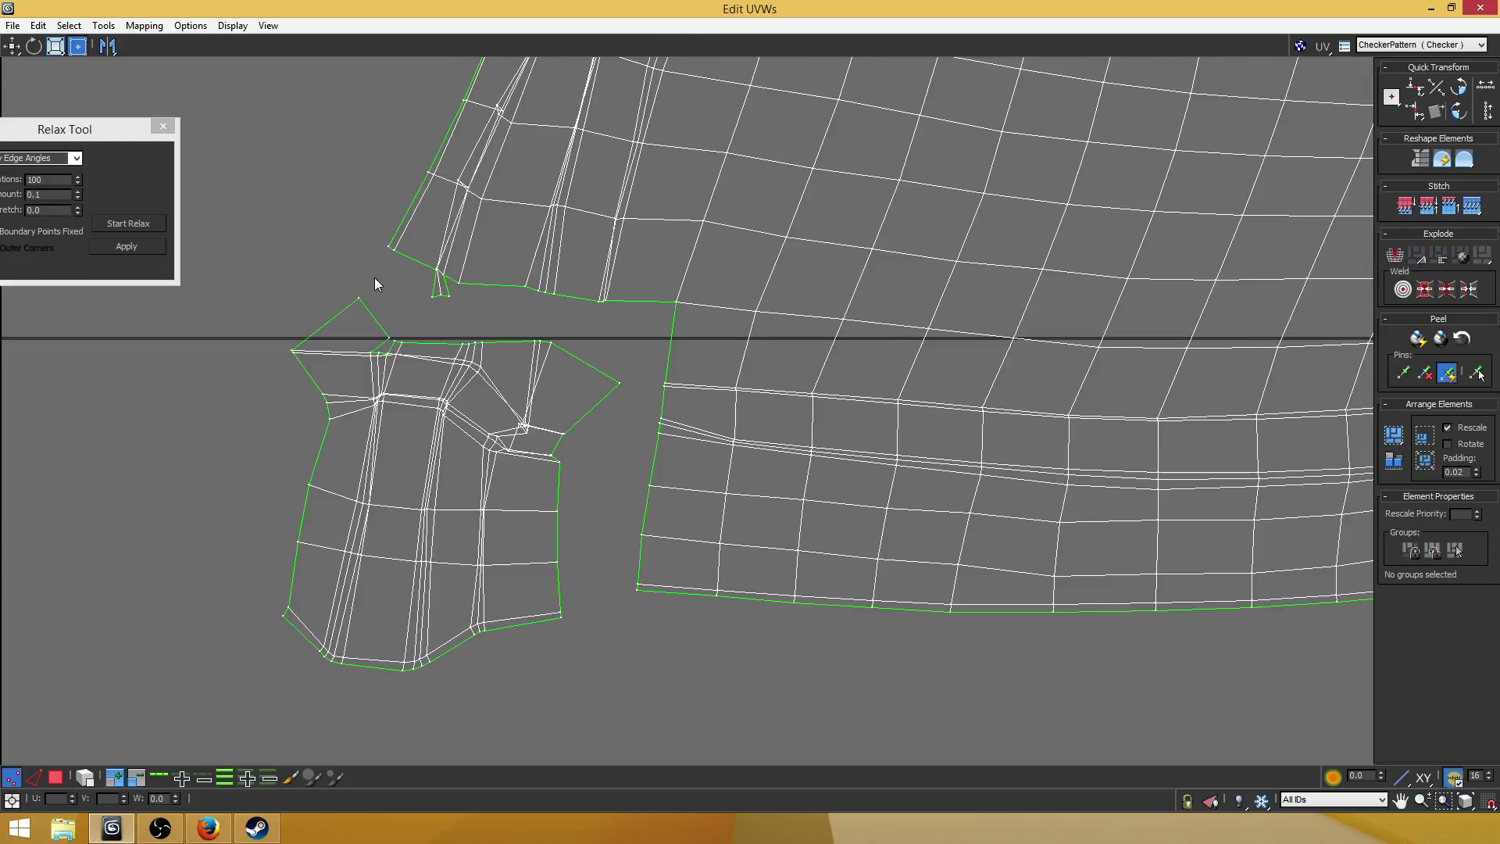
drag(356, 320, 397, 364)
scroll(357, 320, up, 3)
drag(443, 311, 392, 355)
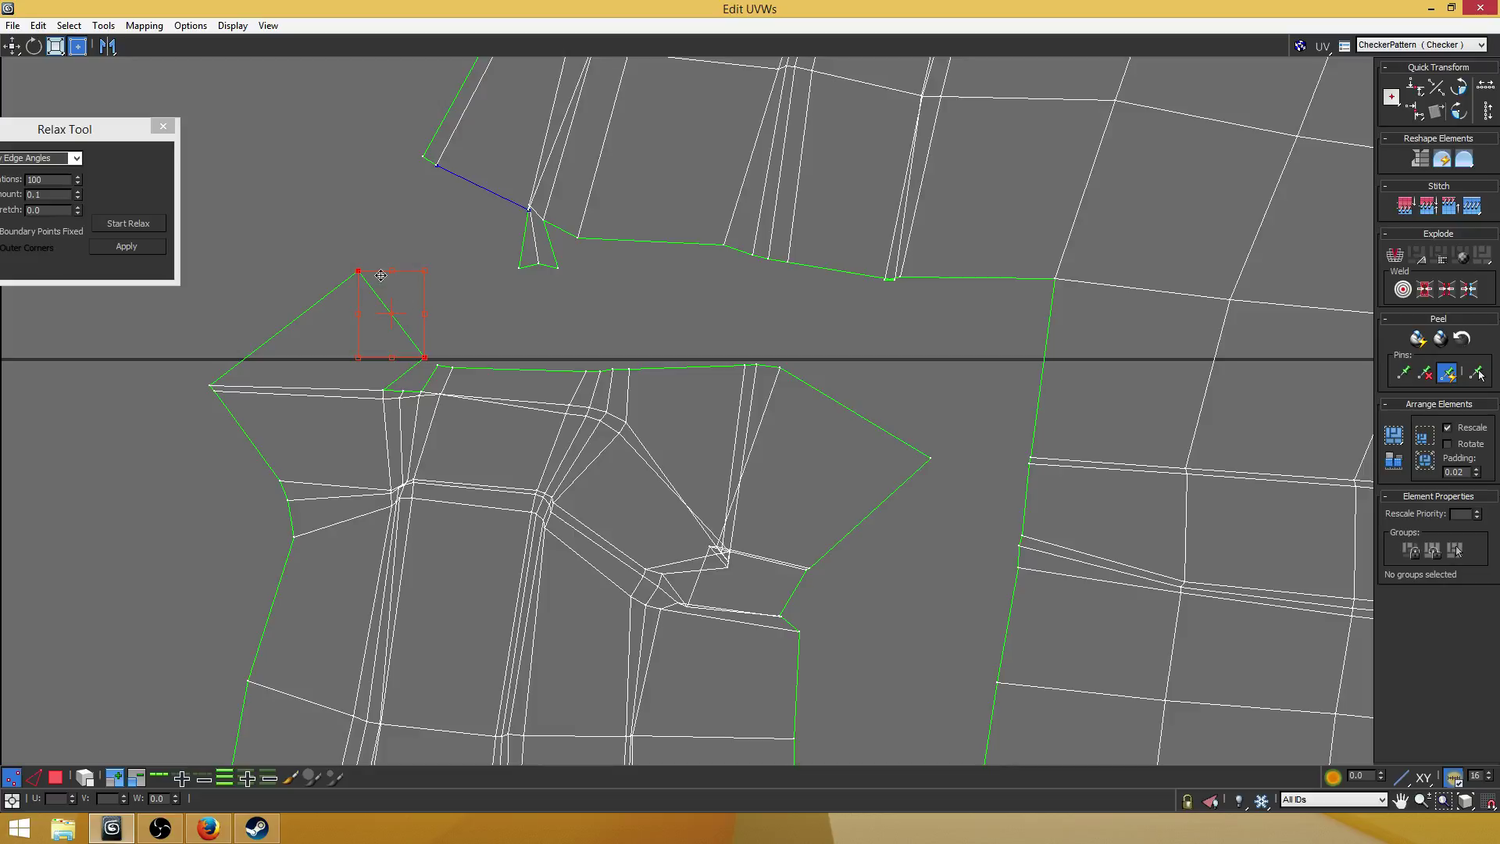
drag(372, 275, 338, 240)
- Break the small triangular sliver of polygons off the main shell's lower edge and move it into the detached piece's gap
key(3)
drag(617, 326, 467, 238)
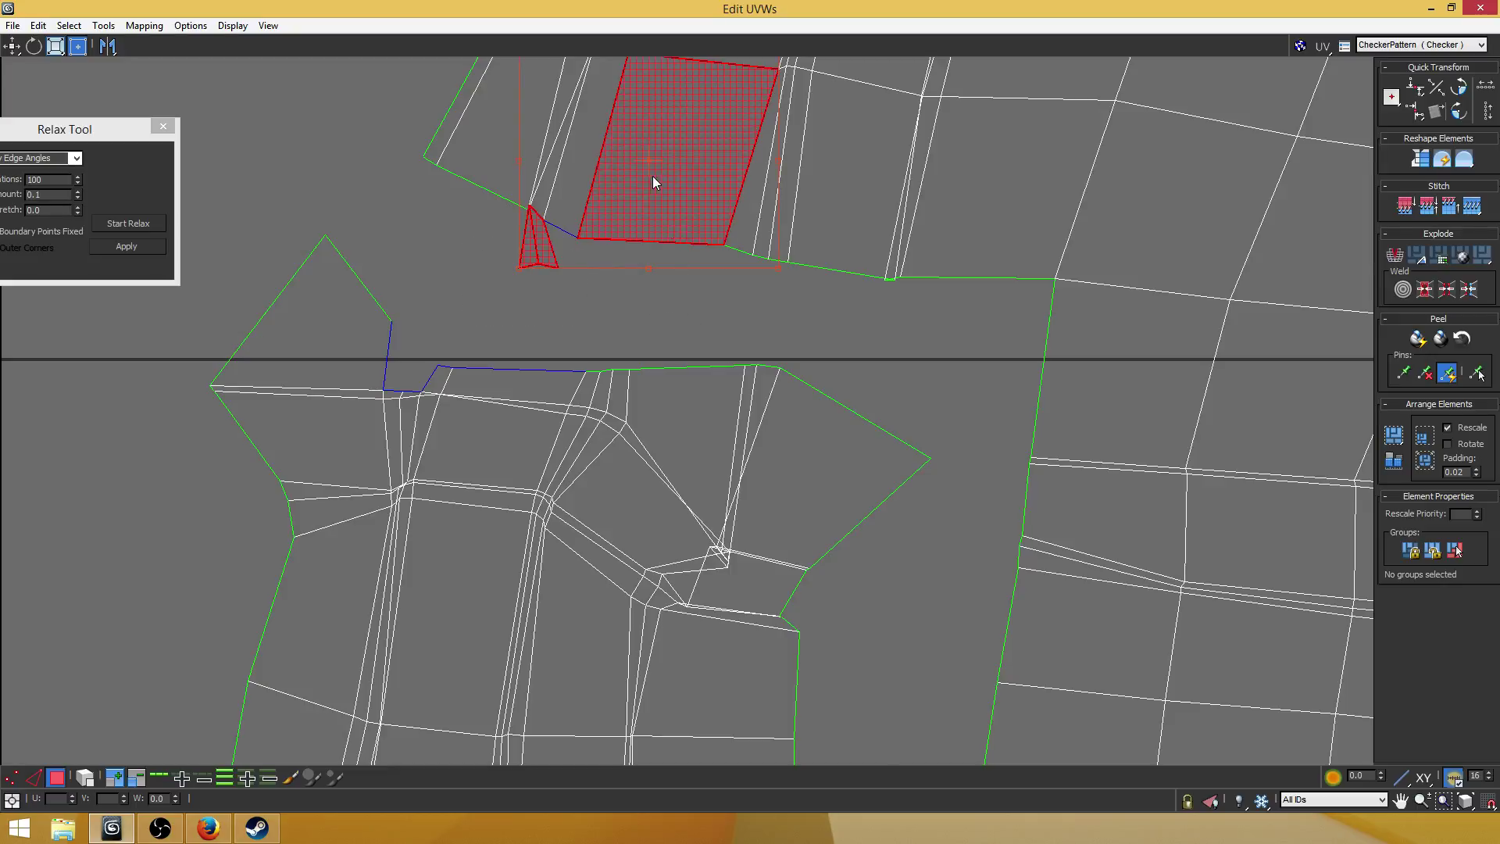
alt+drag(654, 180, 655, 181)
click(103, 25)
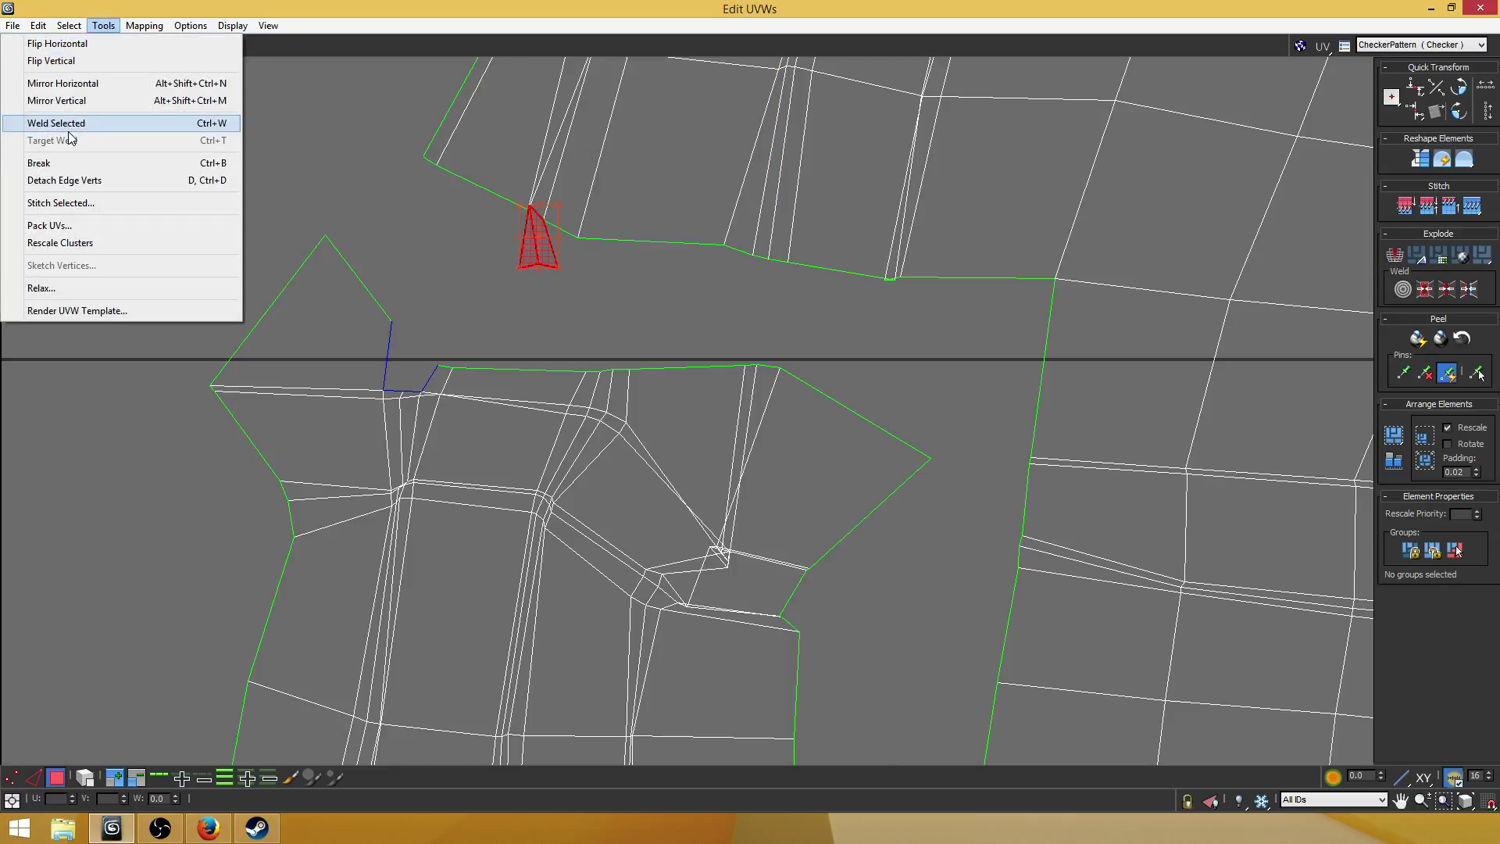
click(66, 166)
drag(544, 235, 421, 315)
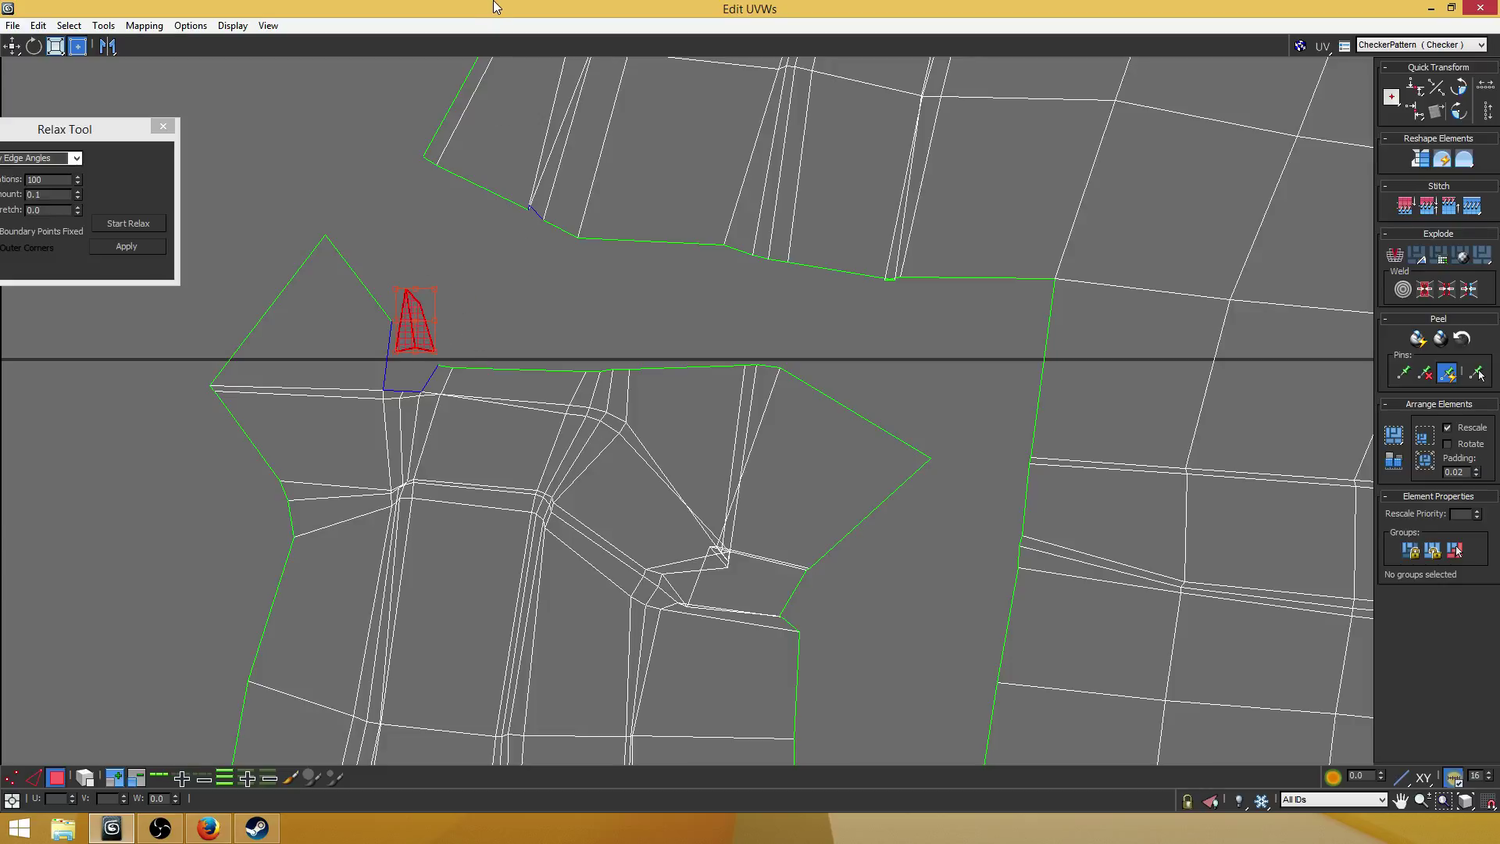
- Restore the UV editor to a smaller window and bring the detached corner piece back into close view
drag(531, 31, 559, 8)
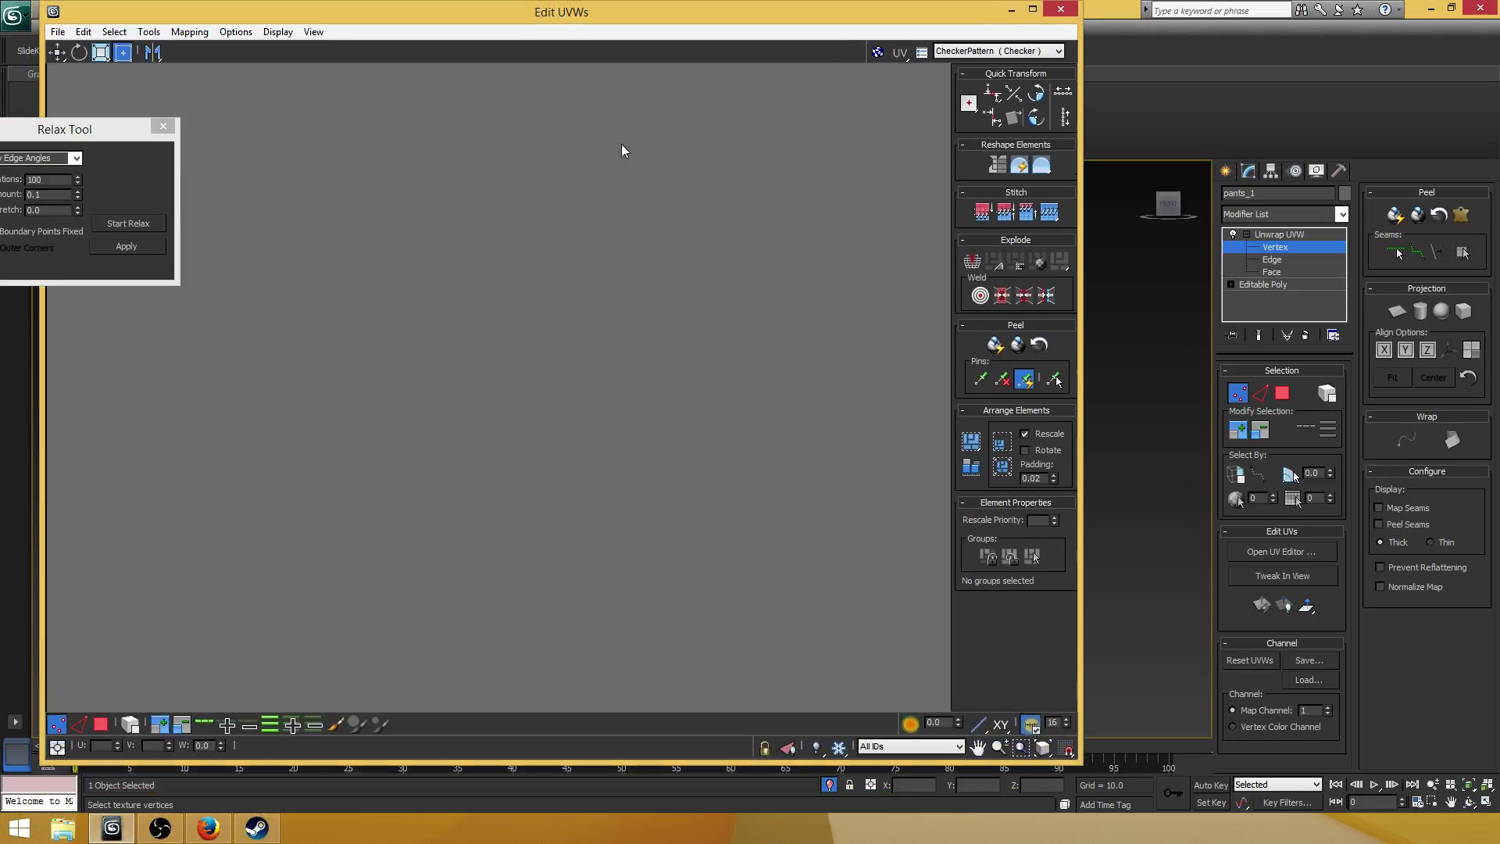
middle_drag(586, 351, 492, 444)
scroll(502, 425, down, 5)
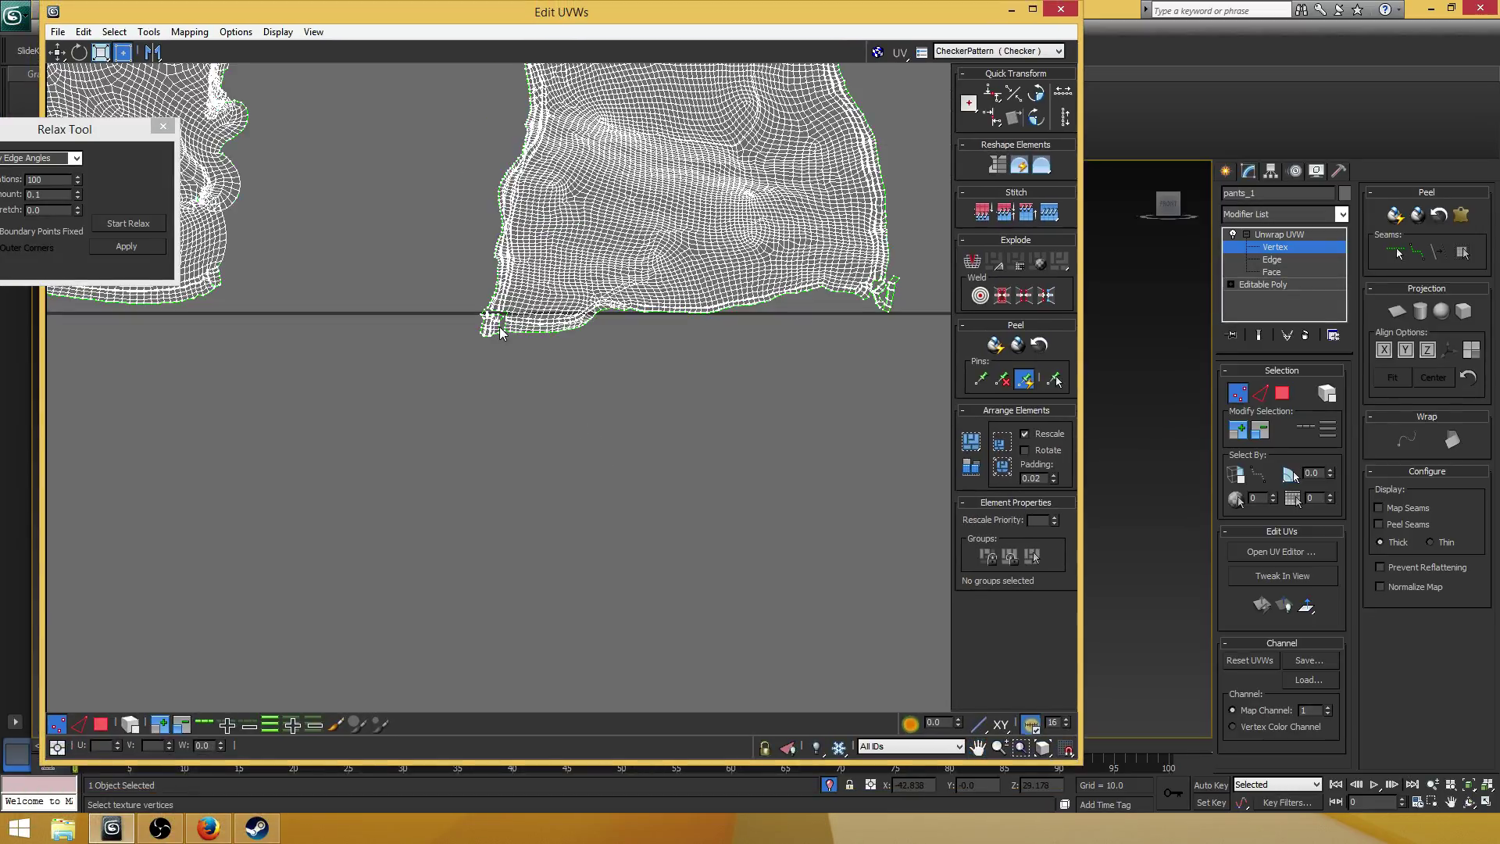
scroll(502, 320, up, 6)
scroll(513, 269, up, 5)
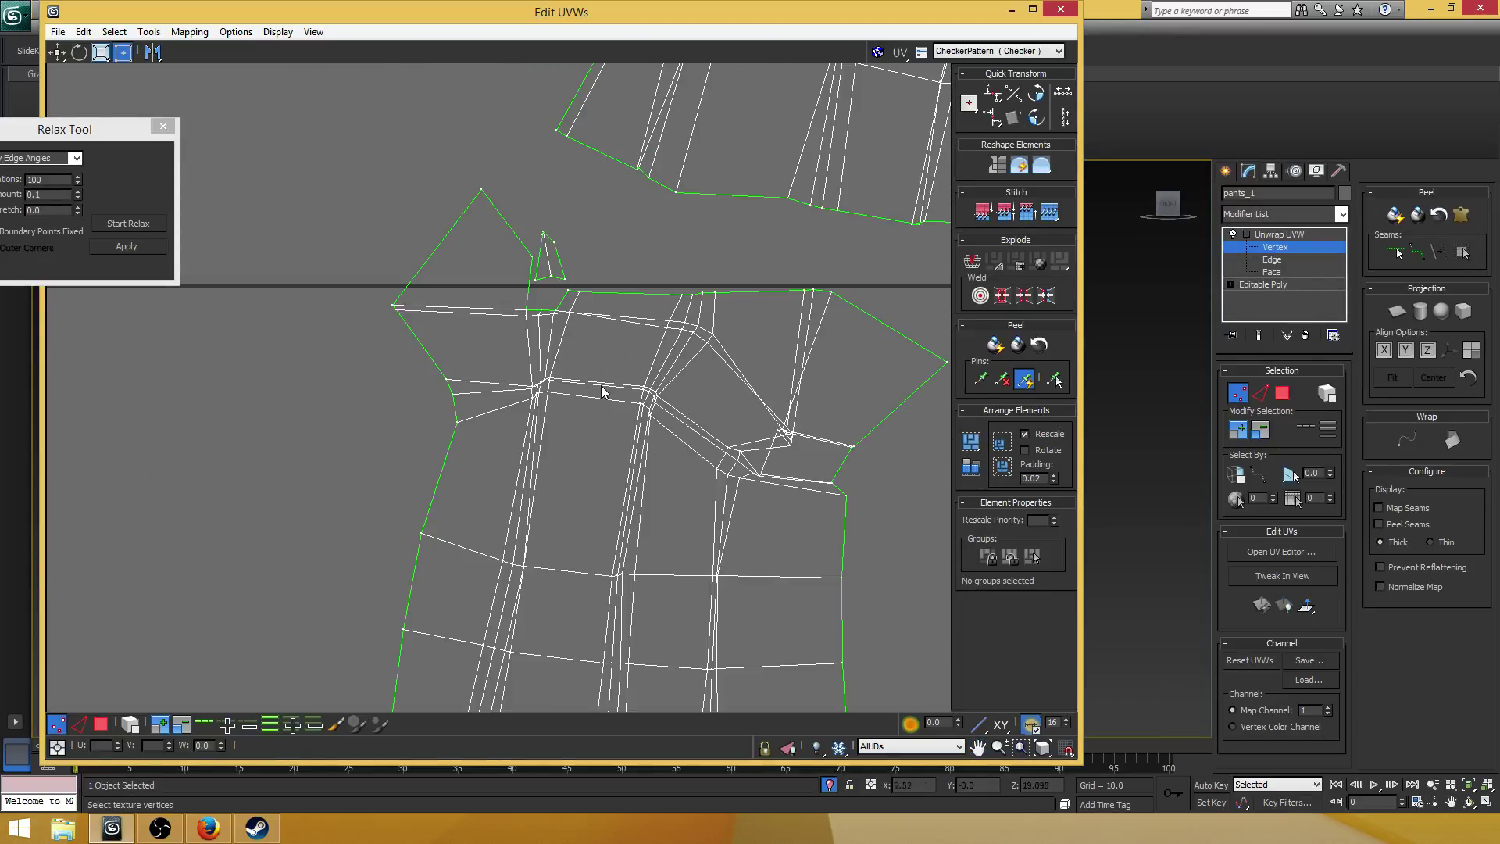
- Target-weld the sliver's three base vertices to the matching vertices along the gap in the detached piece
click(148, 31)
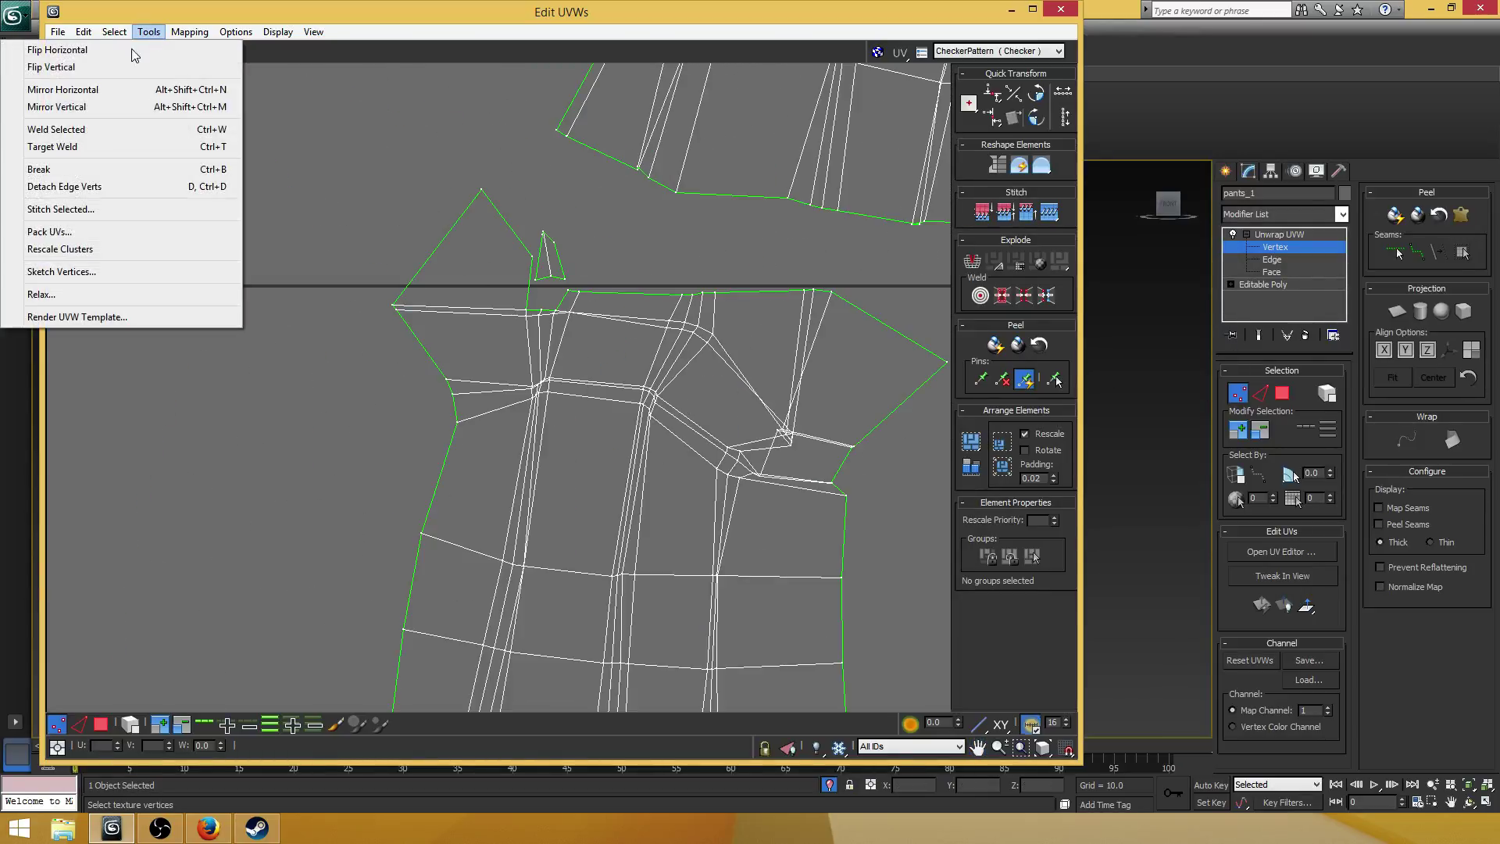
click(78, 148)
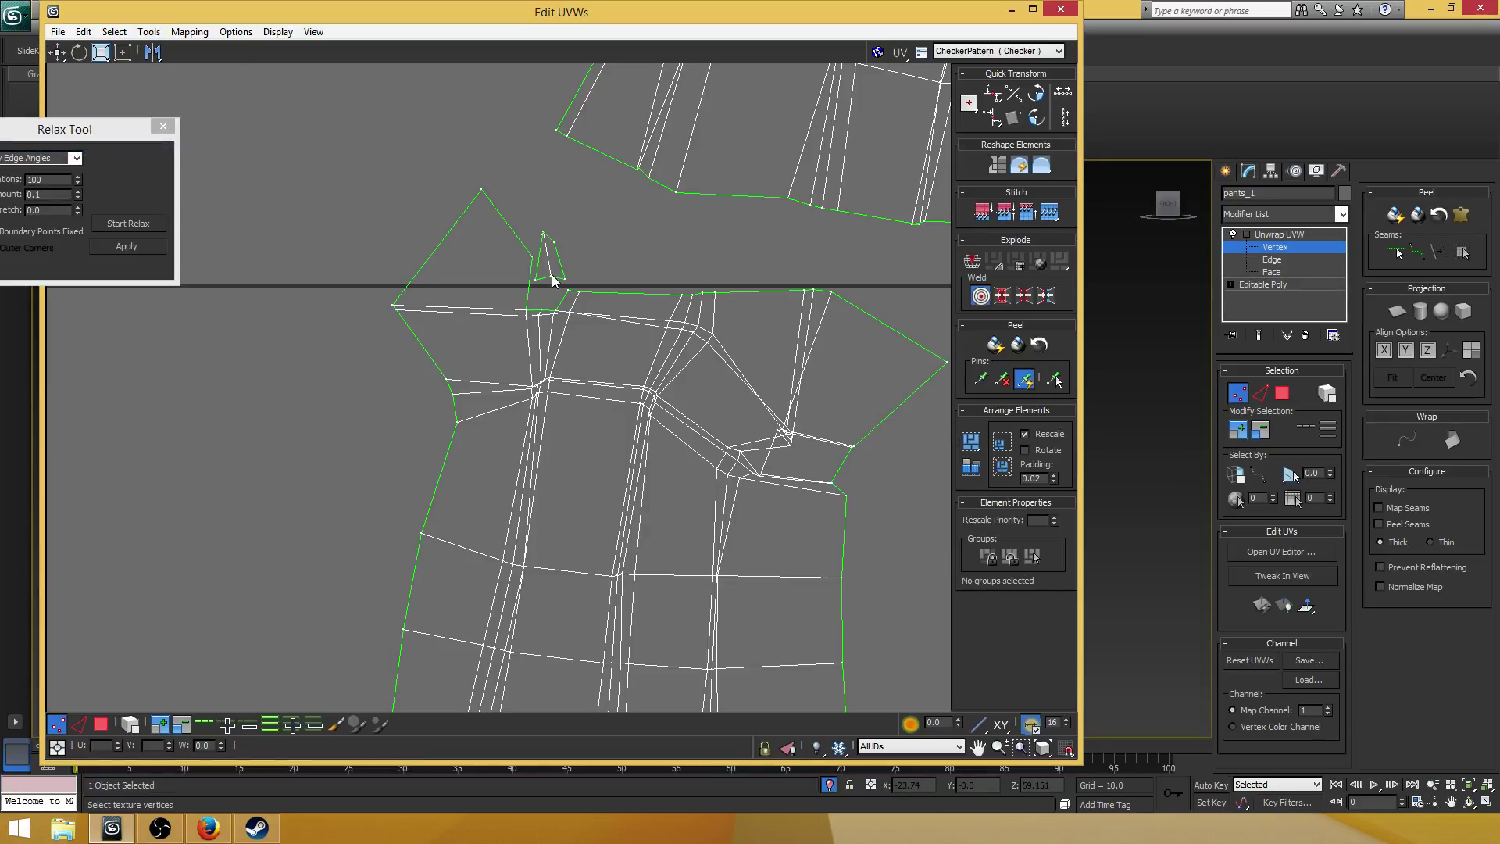
drag(552, 277, 543, 308)
scroll(569, 308, up, 2)
scroll(561, 261, up, 1)
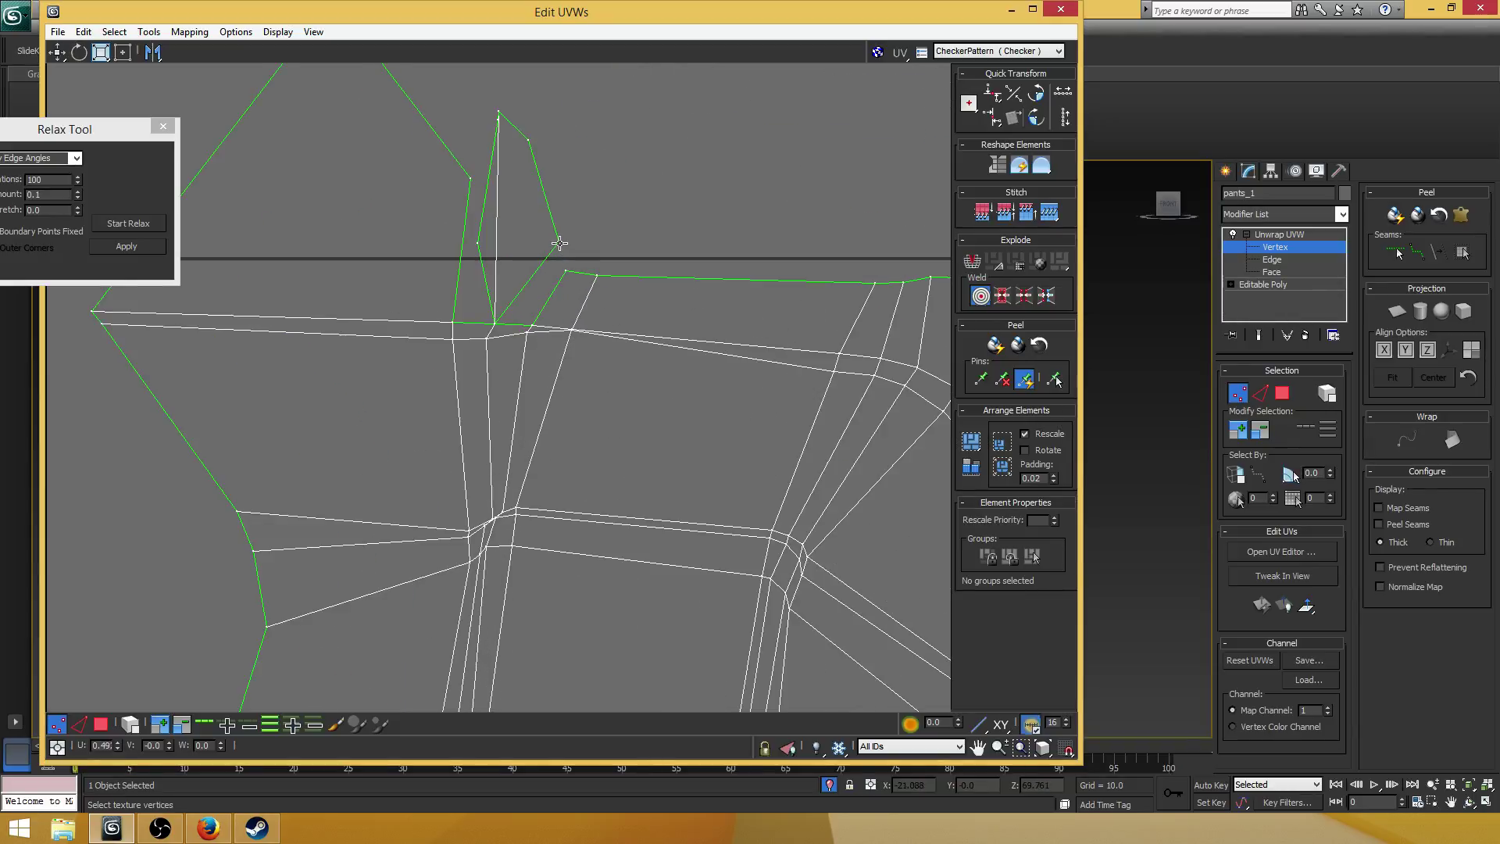
drag(535, 310, 532, 321)
scroll(532, 321, up, 1)
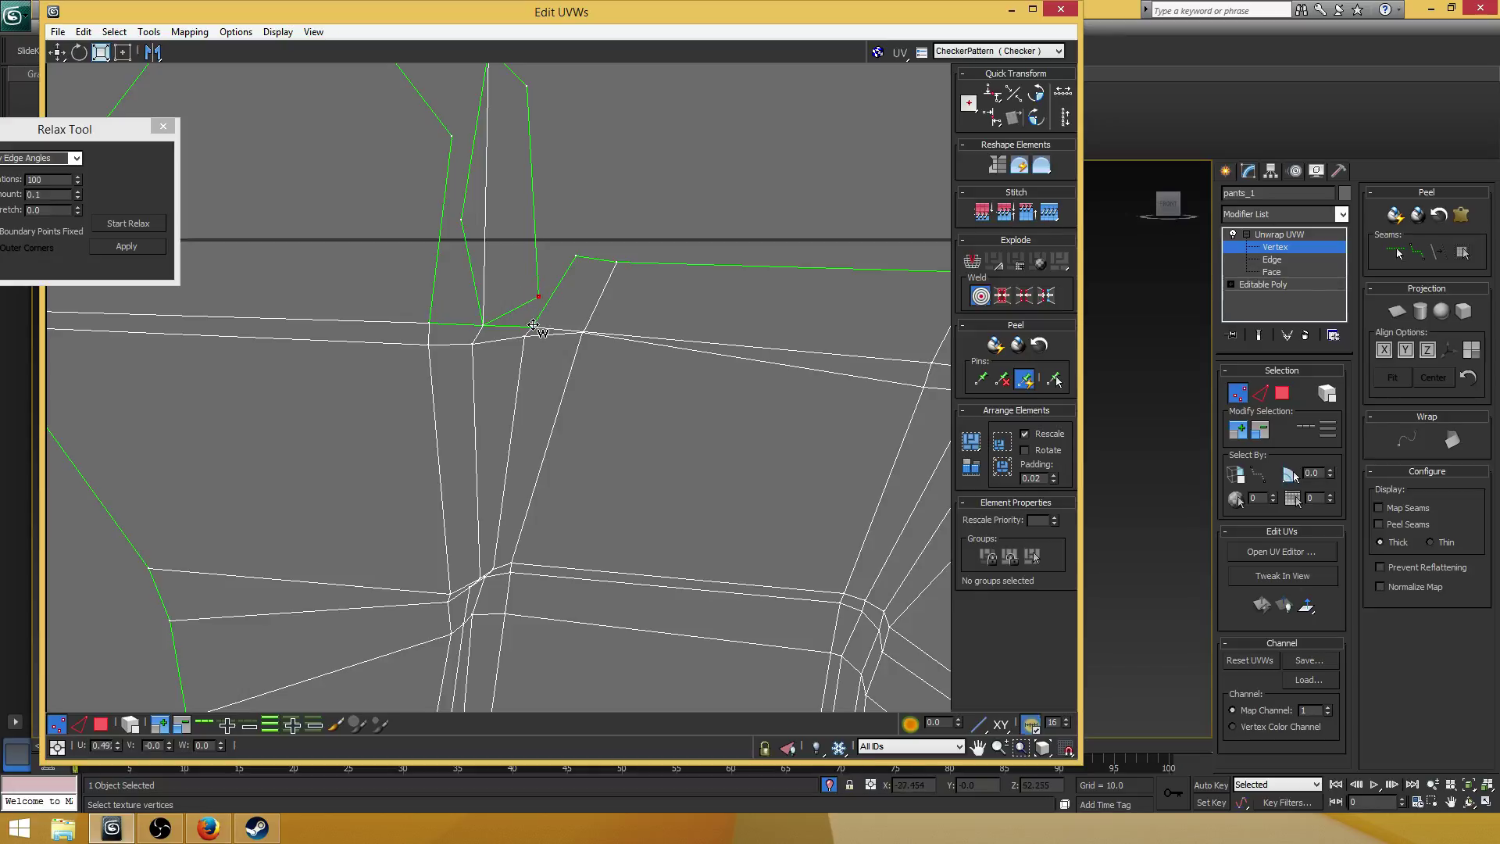
click(533, 325)
click(433, 317)
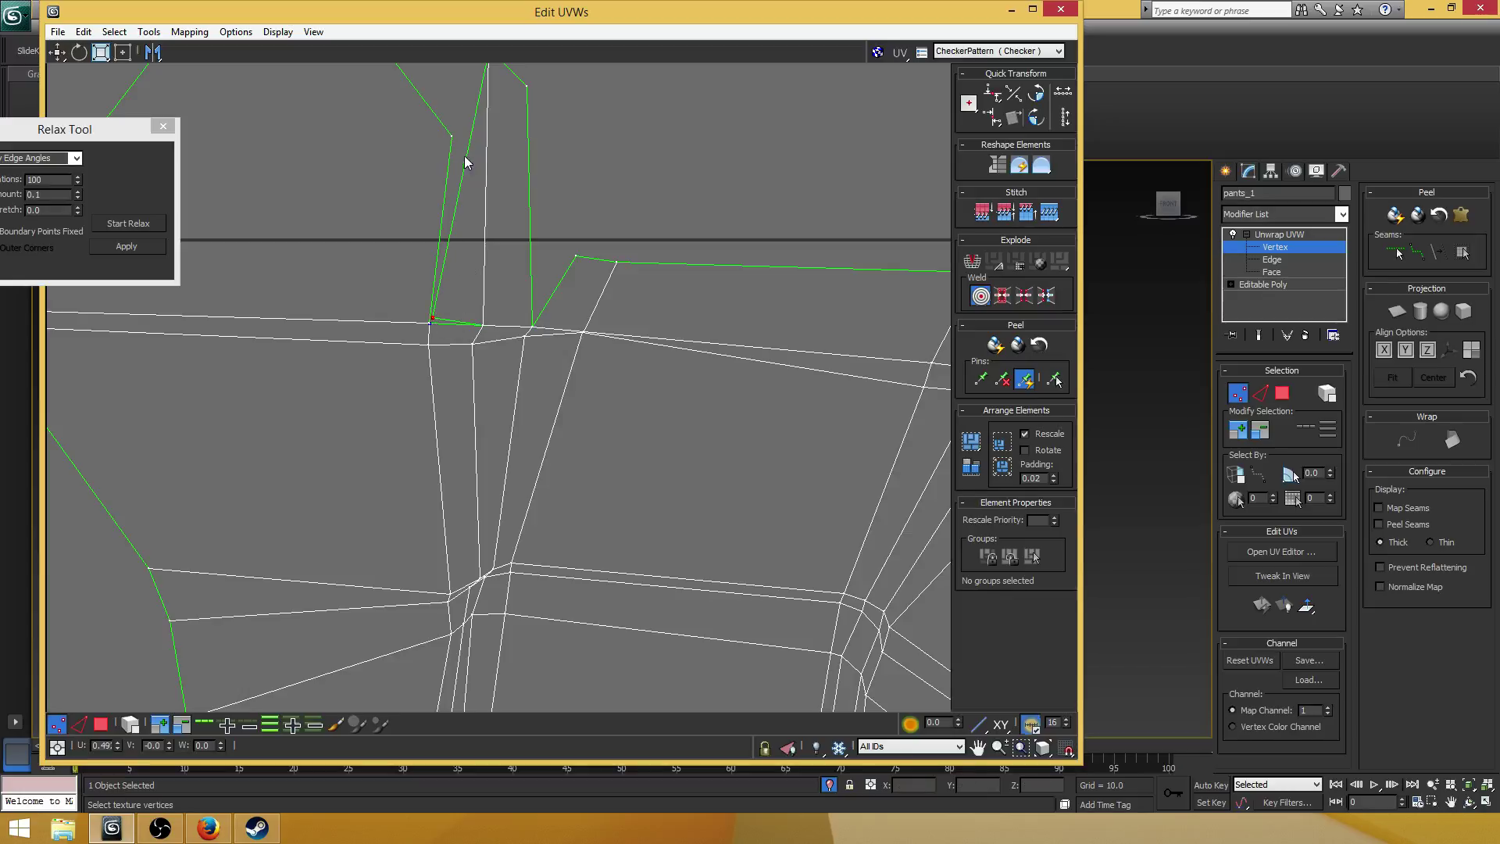
- Target-weld the sliver's two side vertices to the neighbouring gap corners and lower its peak vertex between them
middle_drag(526, 229, 528, 221)
drag(521, 182, 491, 252)
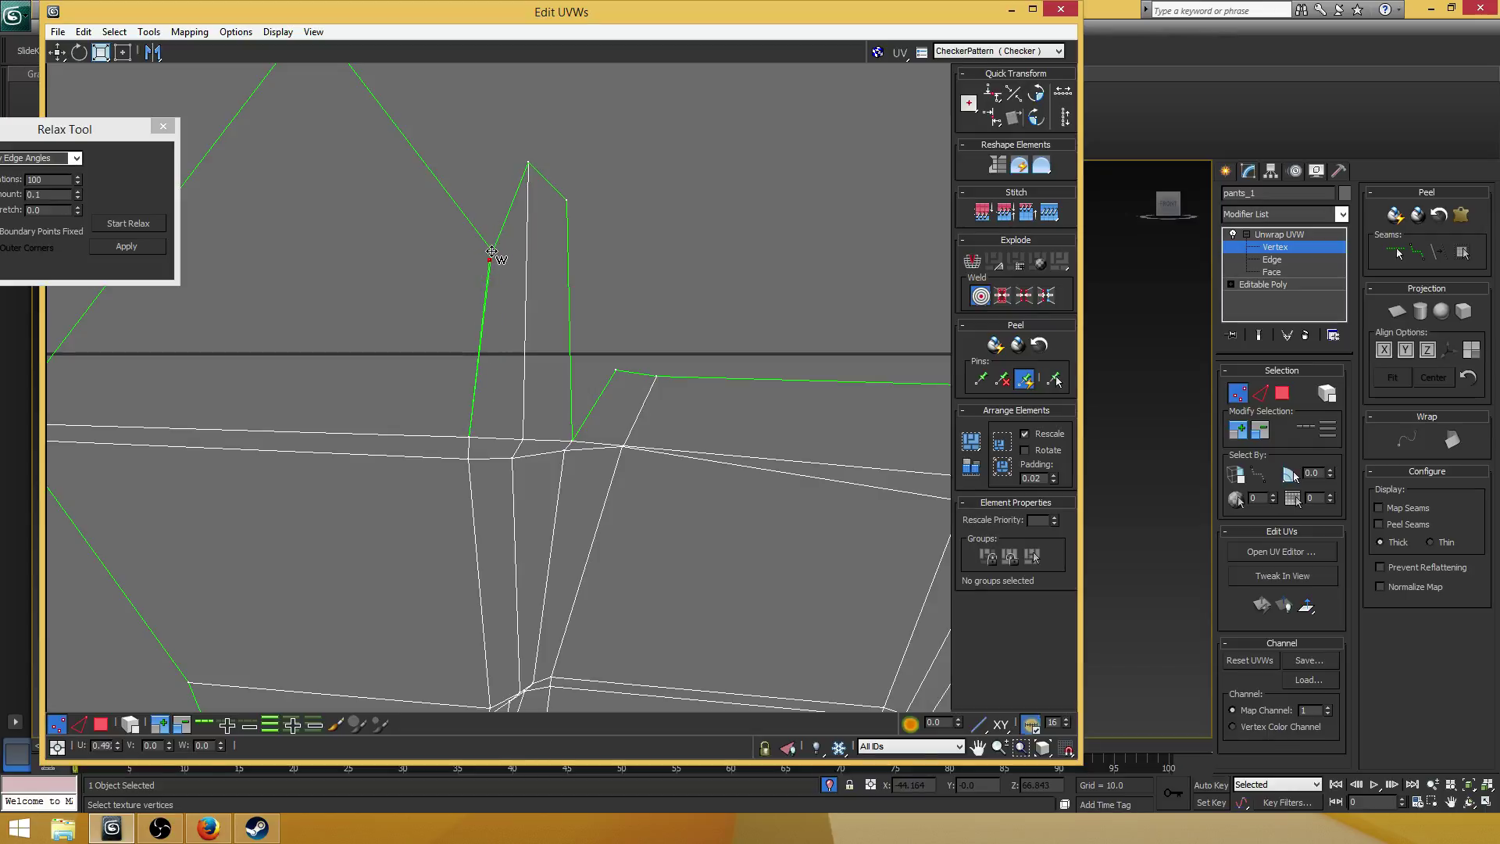
click(566, 201)
drag(601, 344, 617, 369)
drag(528, 161, 555, 300)
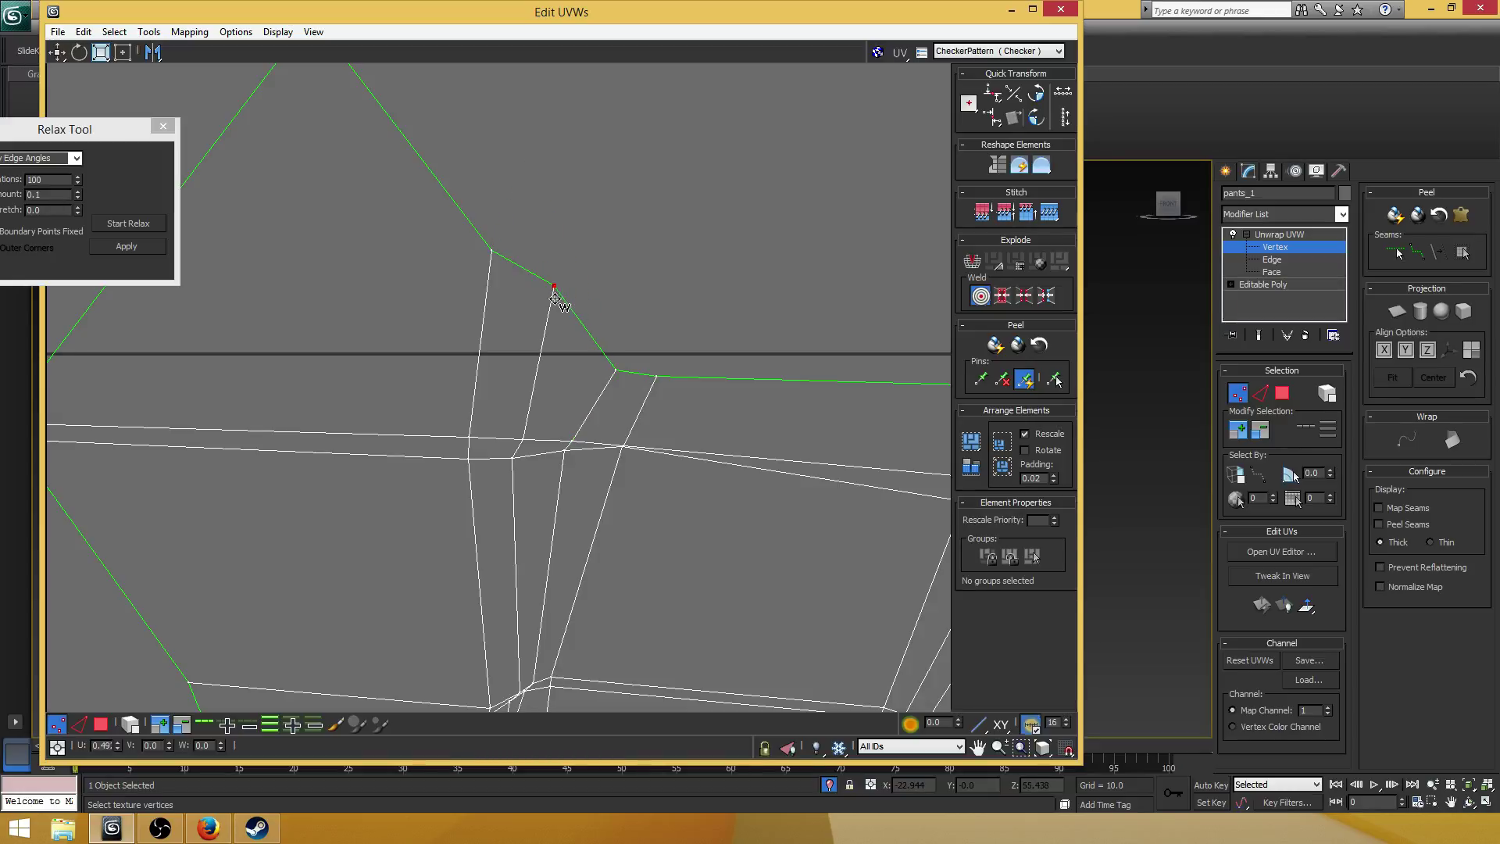
click(150, 33)
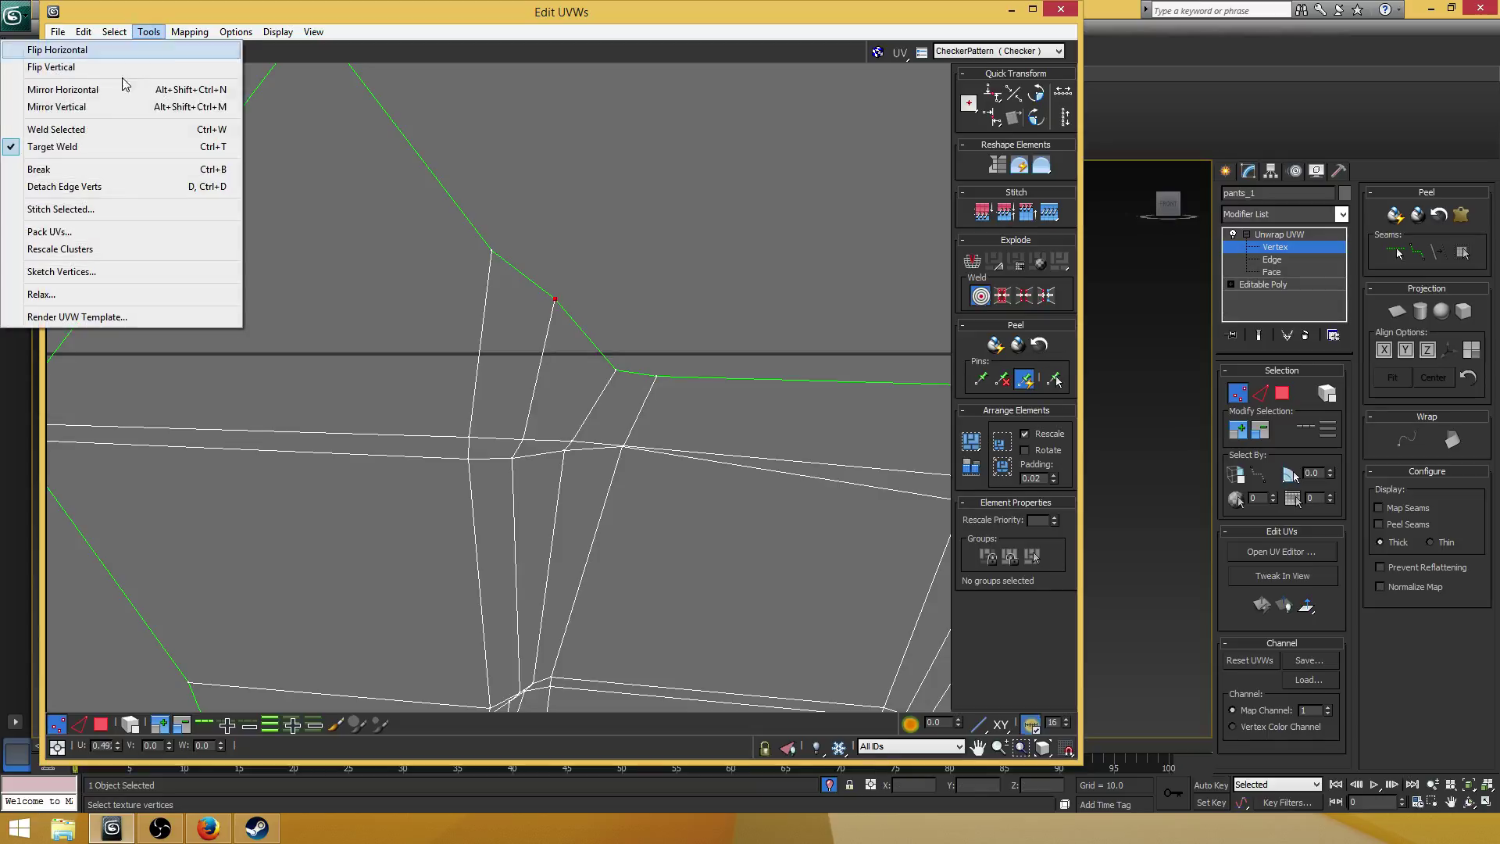
click(41, 294)
- Untangle the crossed vertices at the detached piece's right-hand junction by moving them up and left into an open grid
middle_drag(382, 254, 429, 227)
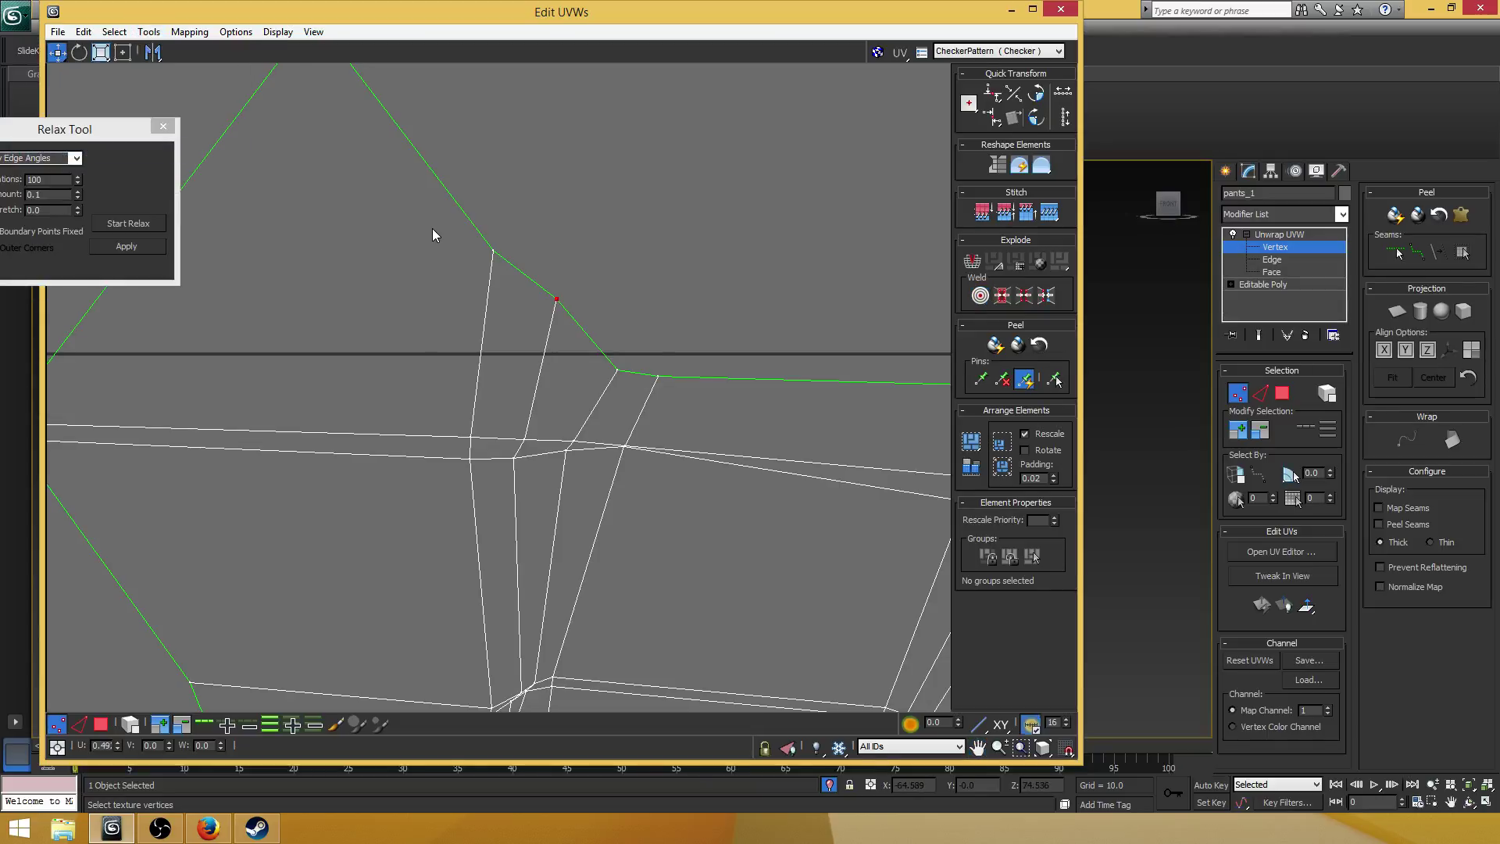
scroll(433, 226, down, 6)
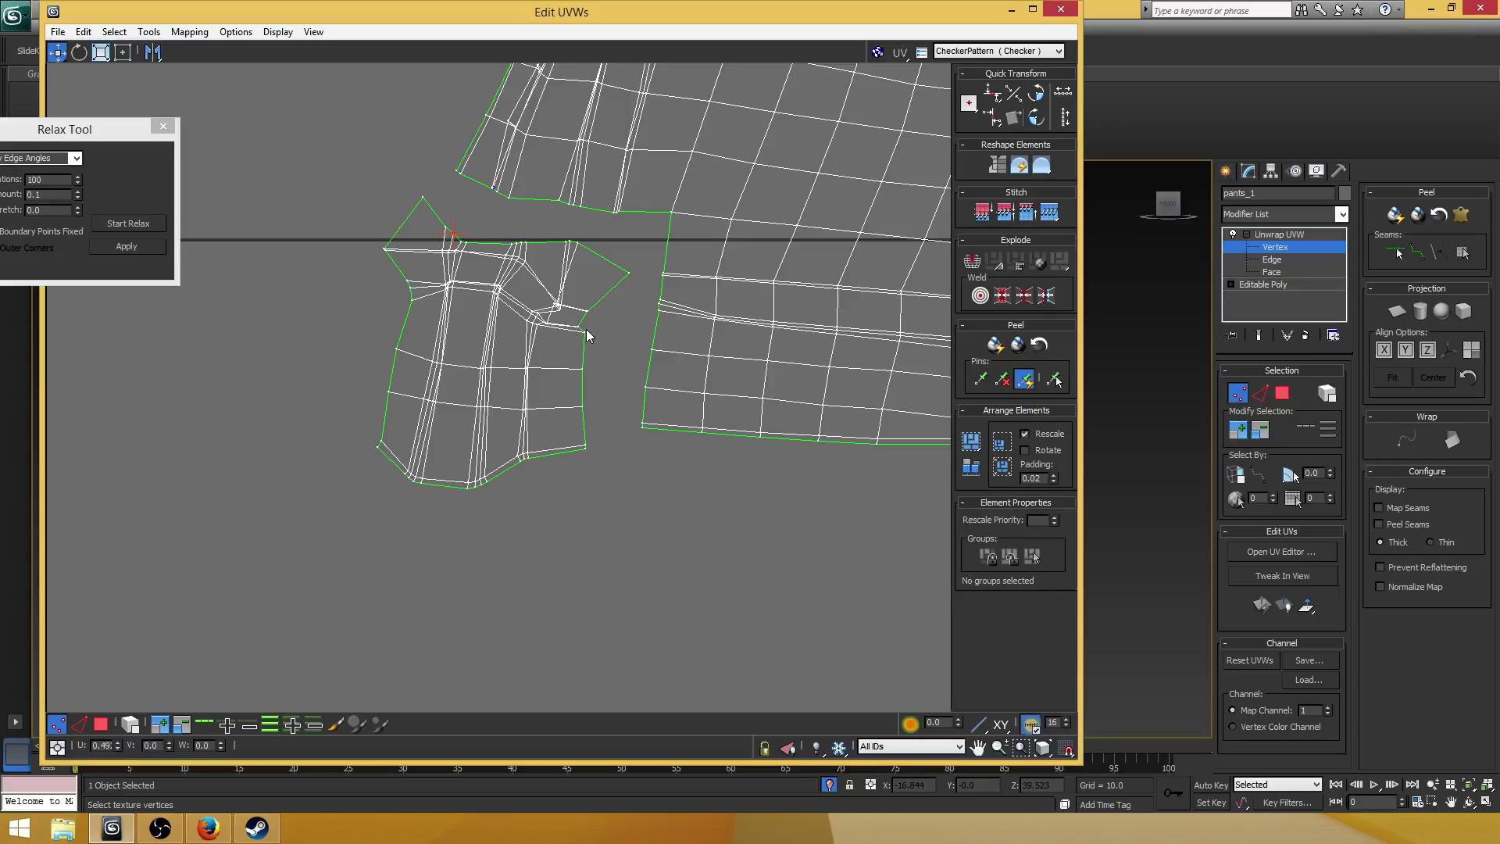
scroll(582, 316, up, 6)
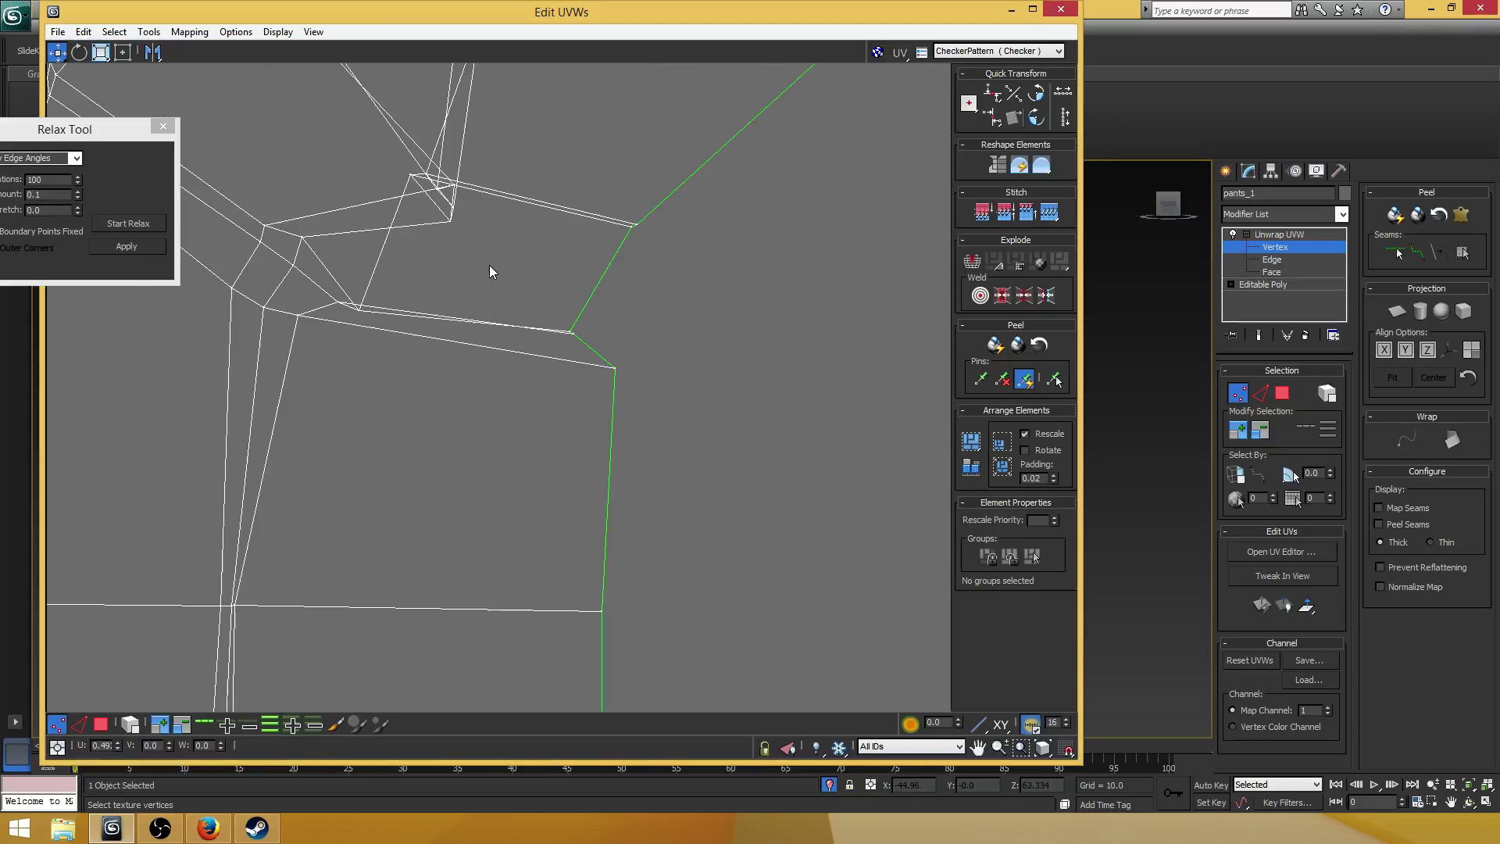
drag(489, 265, 436, 201)
middle_drag(546, 258, 614, 328)
drag(549, 240, 517, 293)
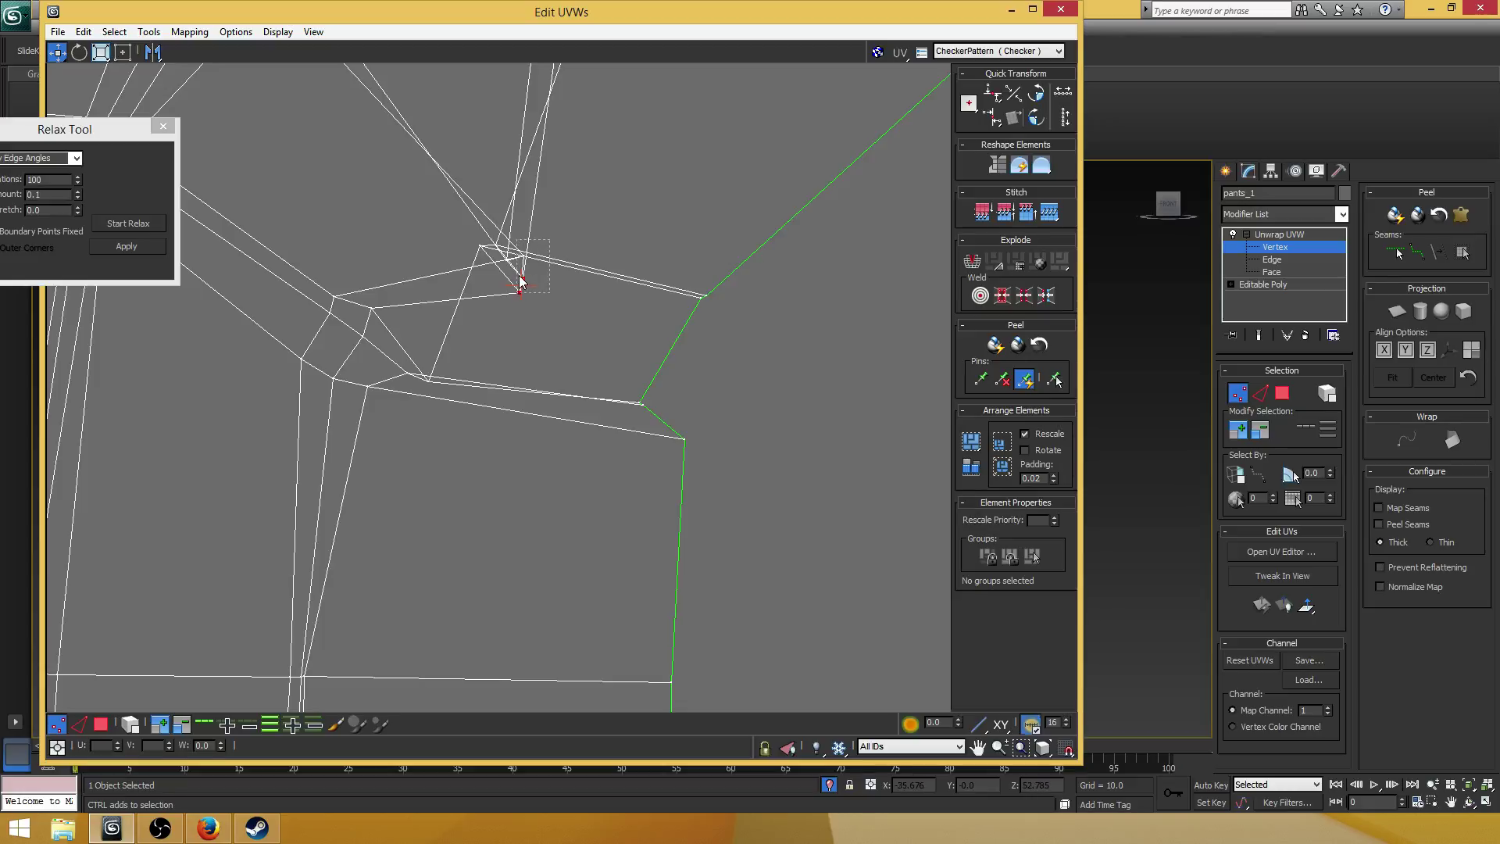
click(123, 52)
drag(522, 277, 433, 197)
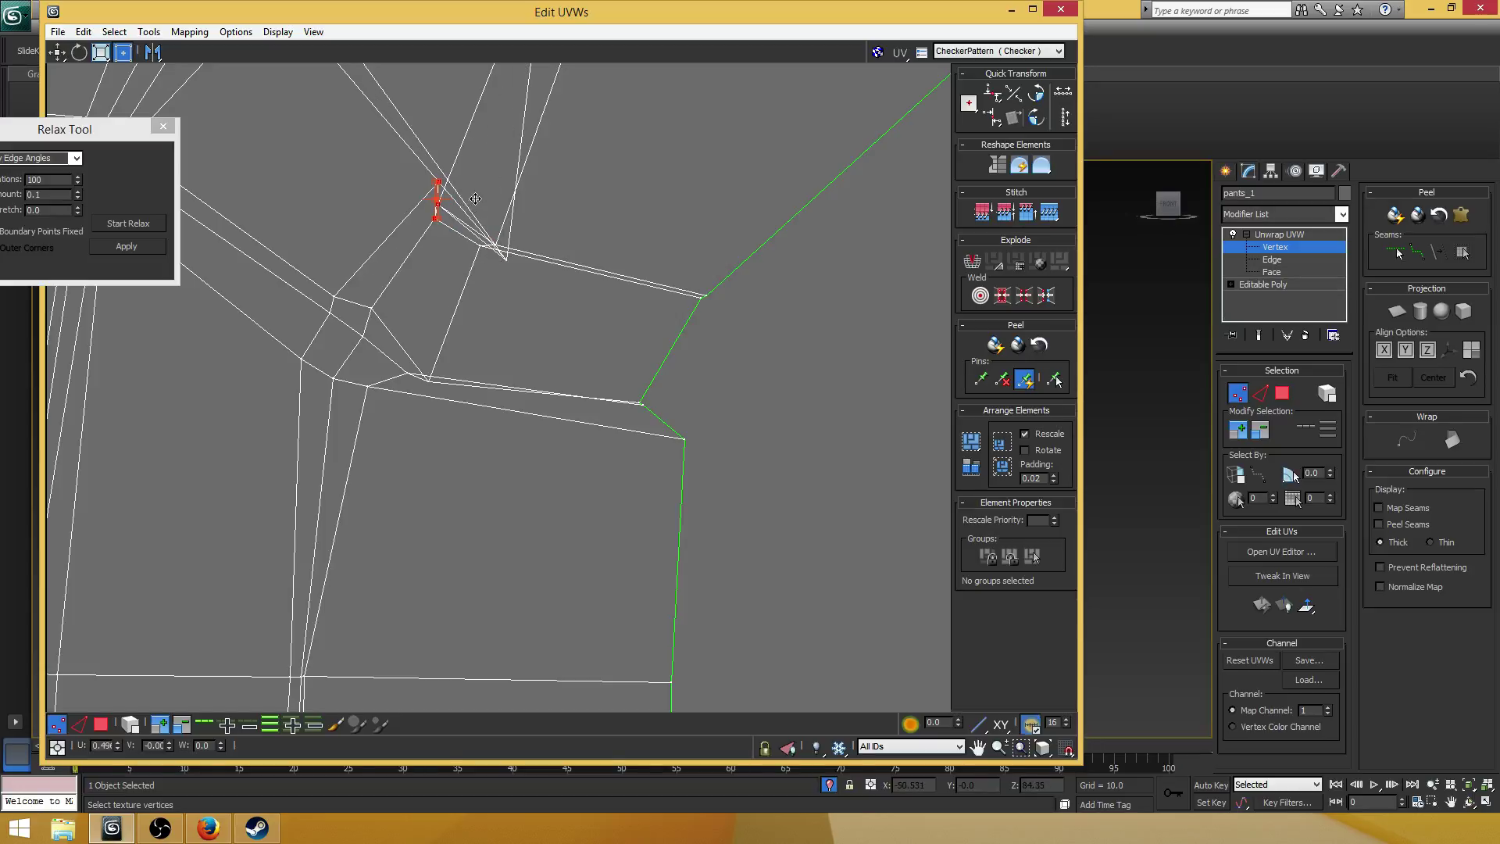
drag(505, 260, 417, 178)
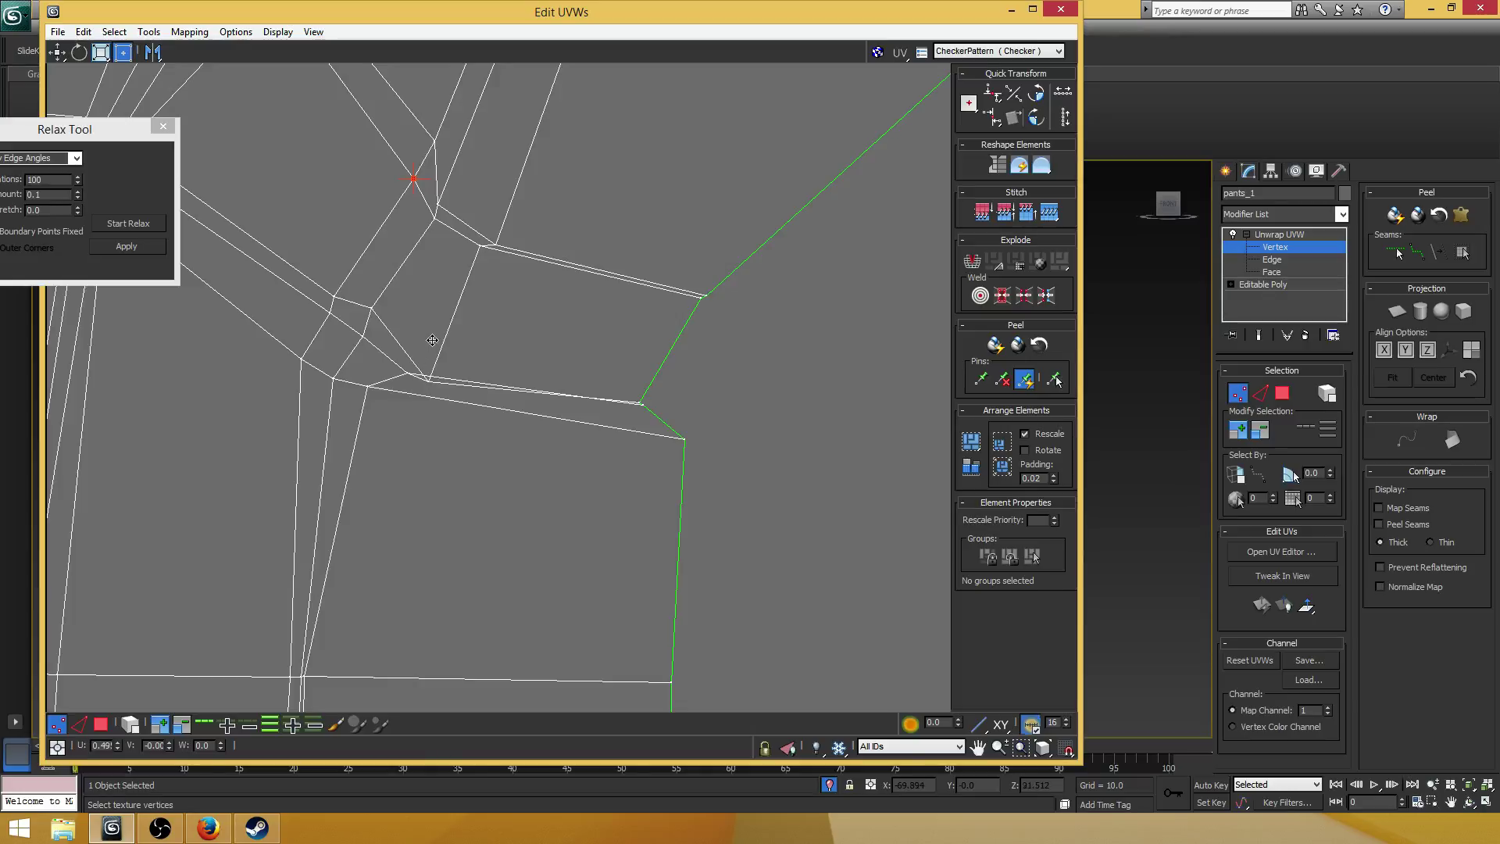
drag(432, 340, 432, 333)
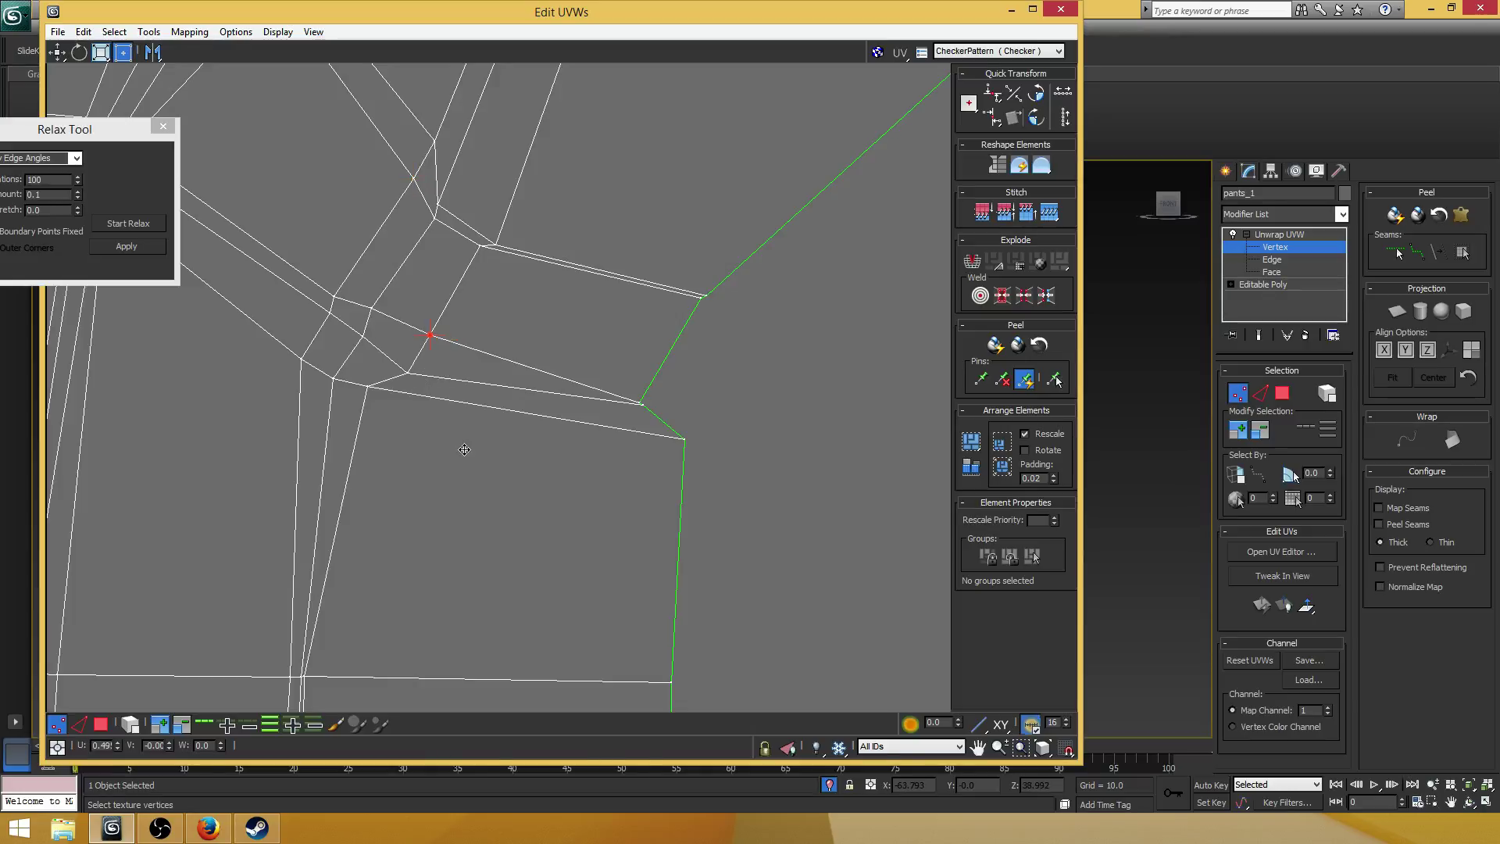
- Select the whole detached piece as an element and move it up and right against the main shell's lower-left corner
scroll(466, 429, down, 6)
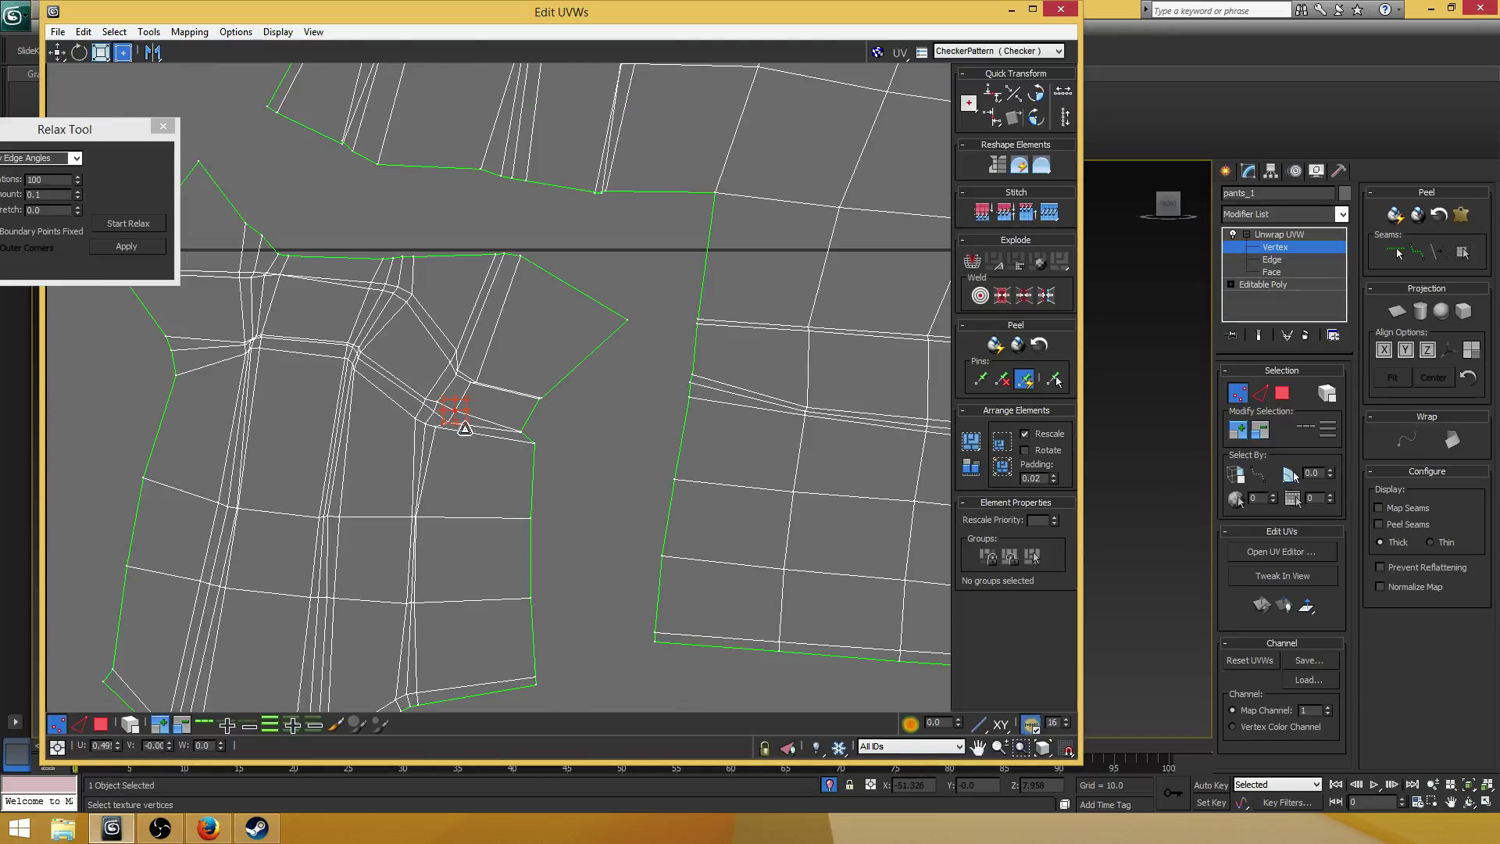
middle_drag(466, 390, 472, 344)
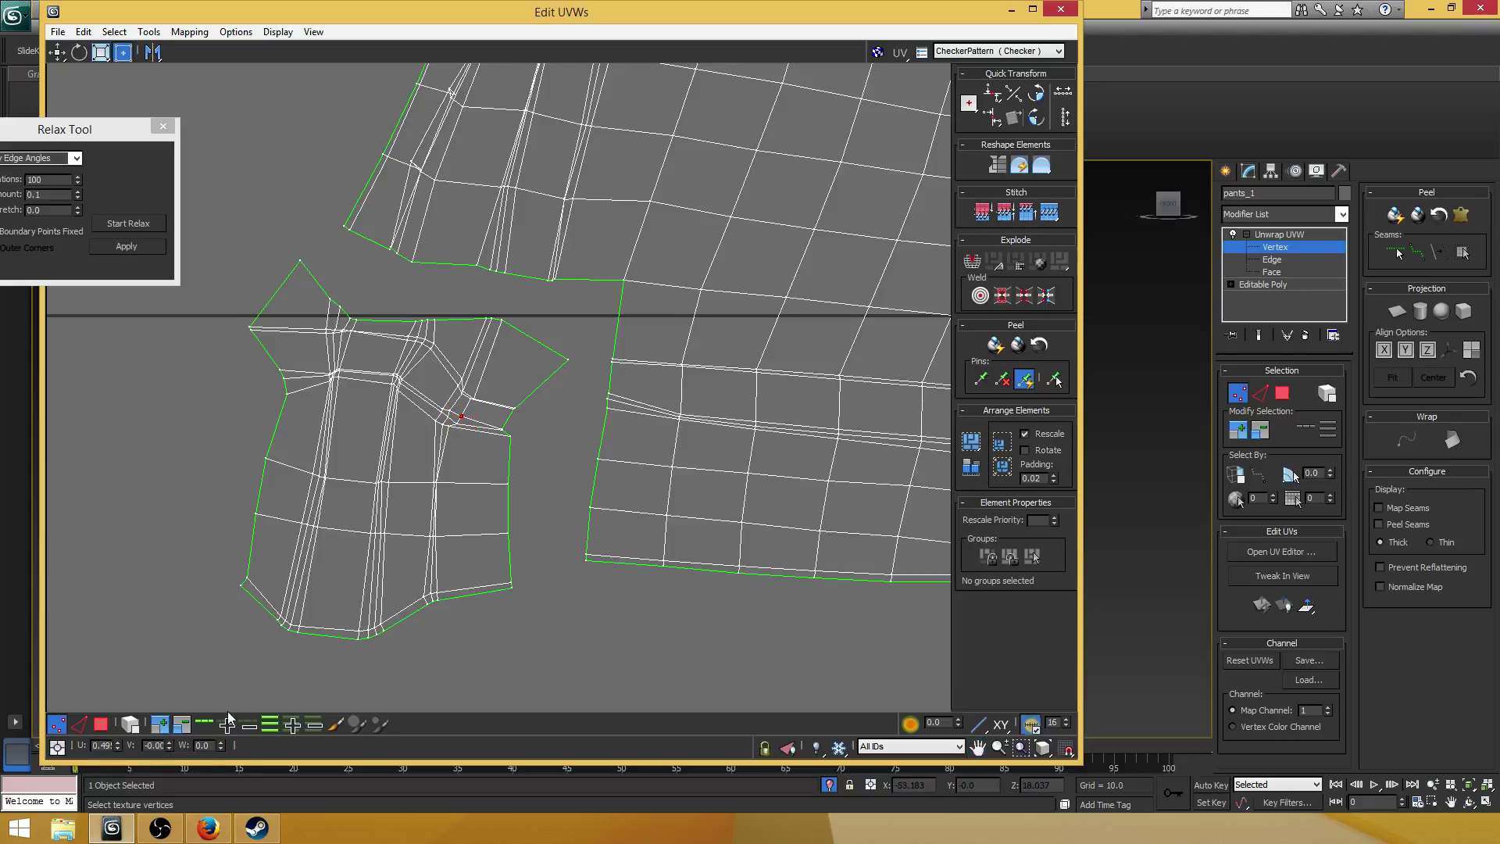
click(132, 721)
drag(358, 640, 242, 485)
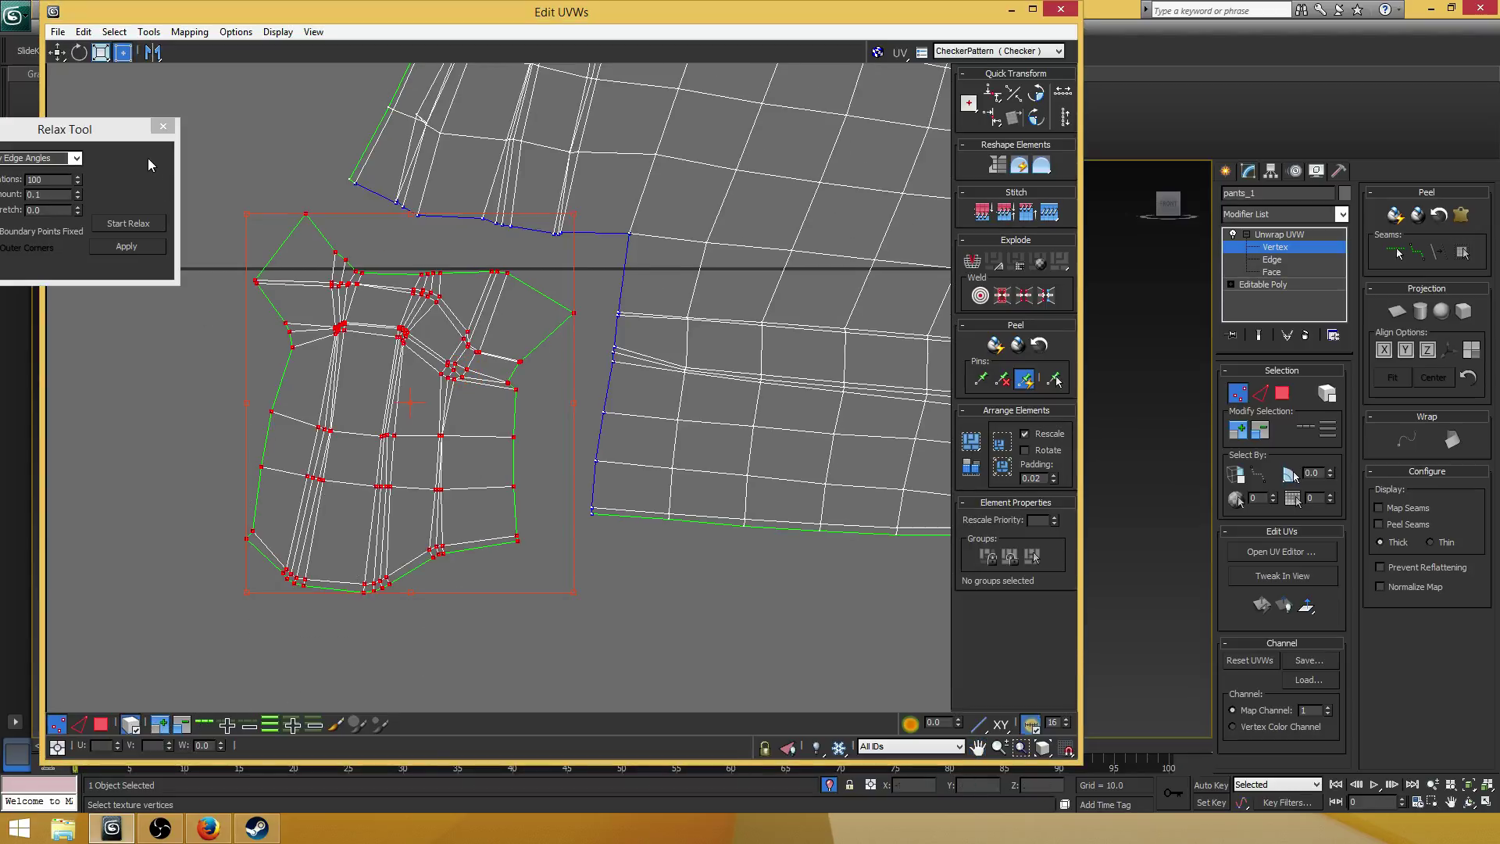
drag(105, 127, 0, 131)
key(ctrl+s)
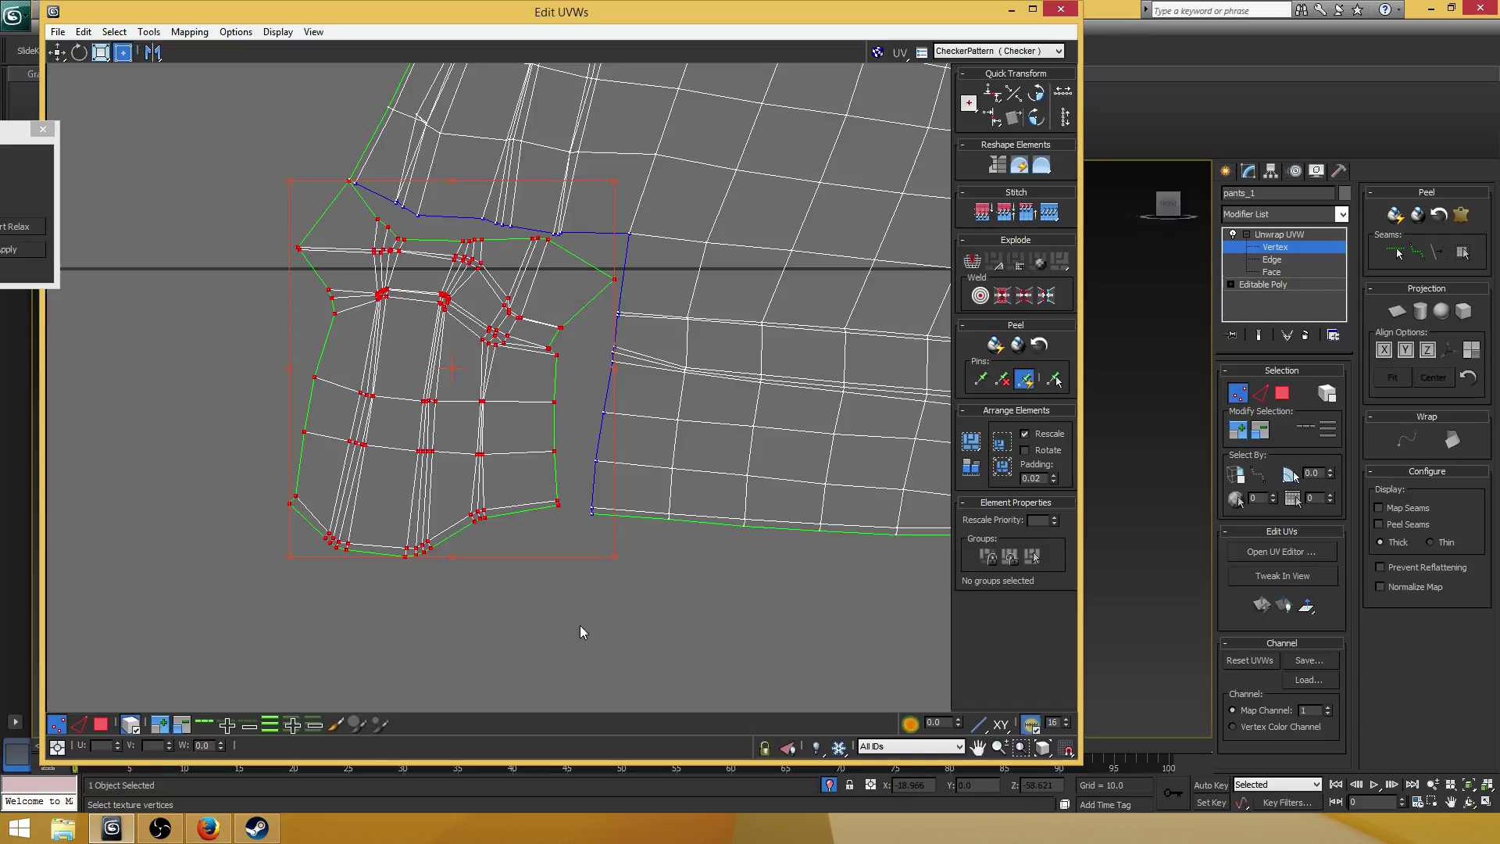
- Turn off element selection and nudge a vertex at the notch in the detached piece's right edge slightly downward
click(578, 422)
scroll(570, 324, up, 8)
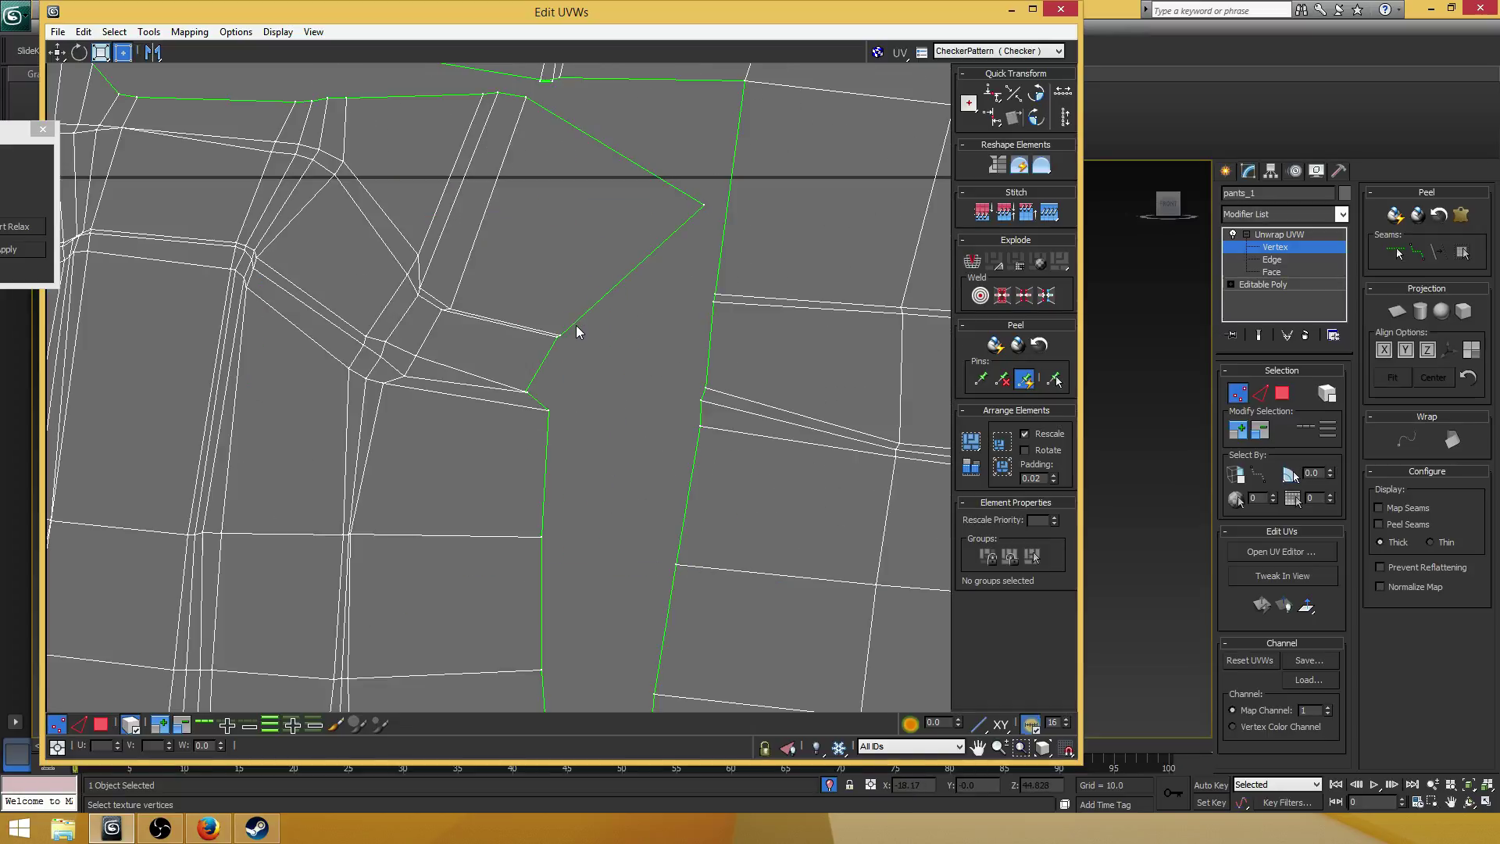
scroll(582, 332, down, 4)
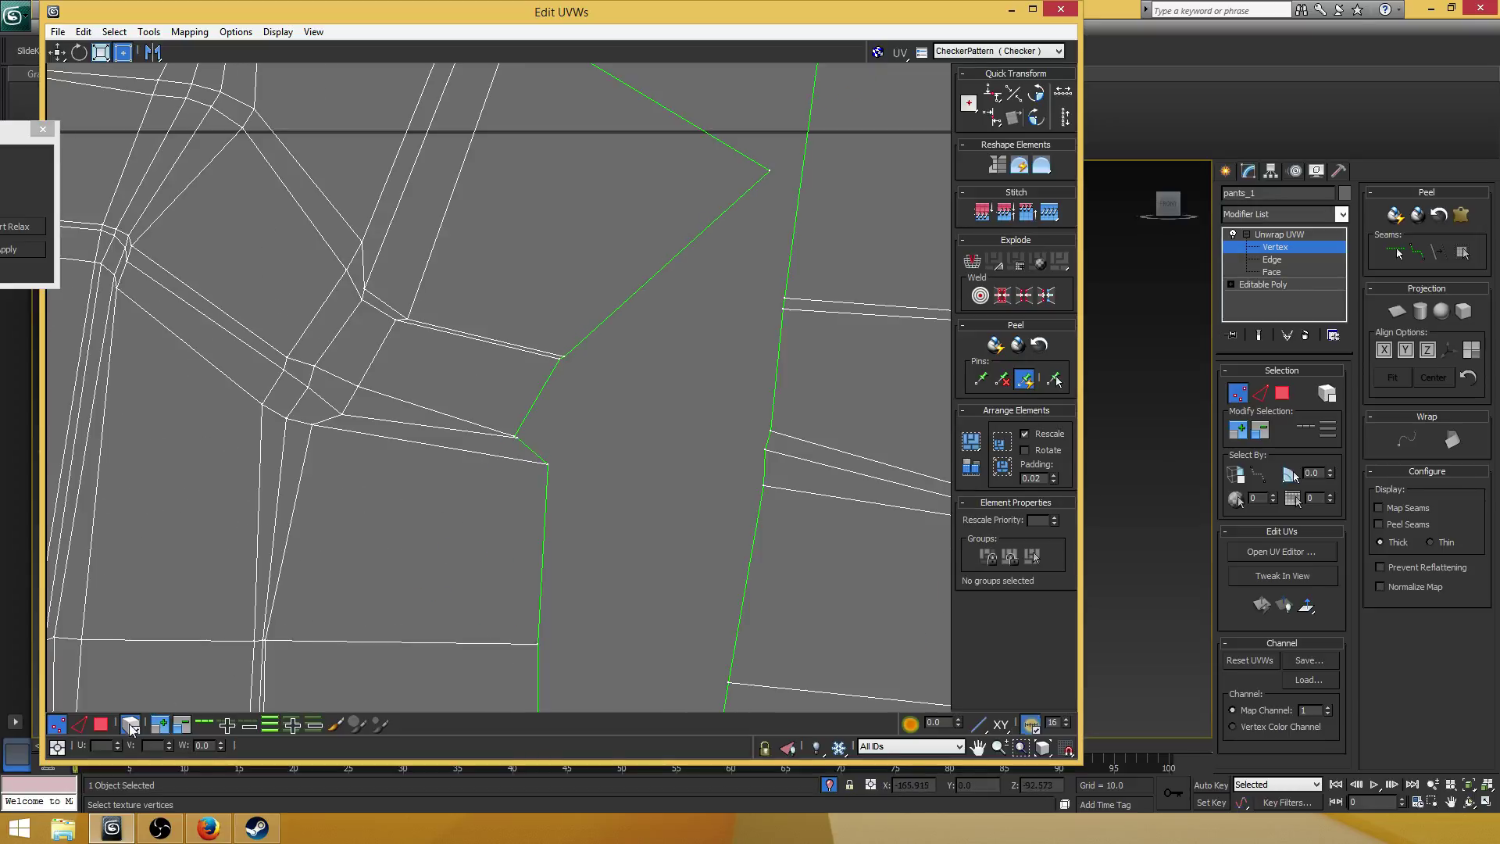
click(521, 443)
drag(521, 442, 525, 451)
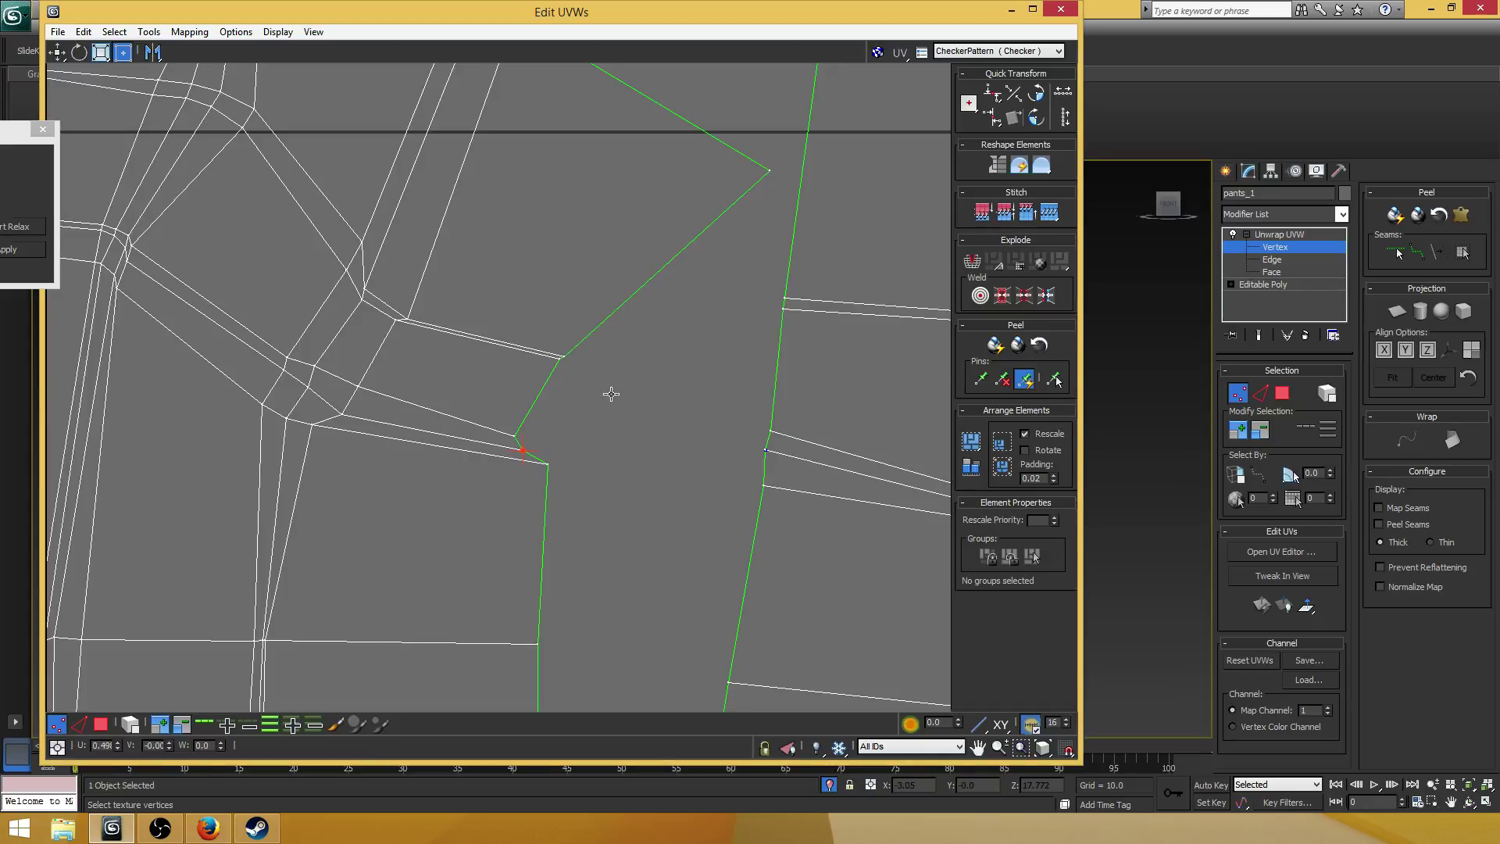
- Relax the pinched vertices along the middle of the main shell's left border by edge angles
scroll(605, 391, down, 5)
scroll(604, 387, down, 1)
middle_drag(594, 254, 381, 362)
scroll(473, 349, up, 1)
scroll(473, 349, up, 5)
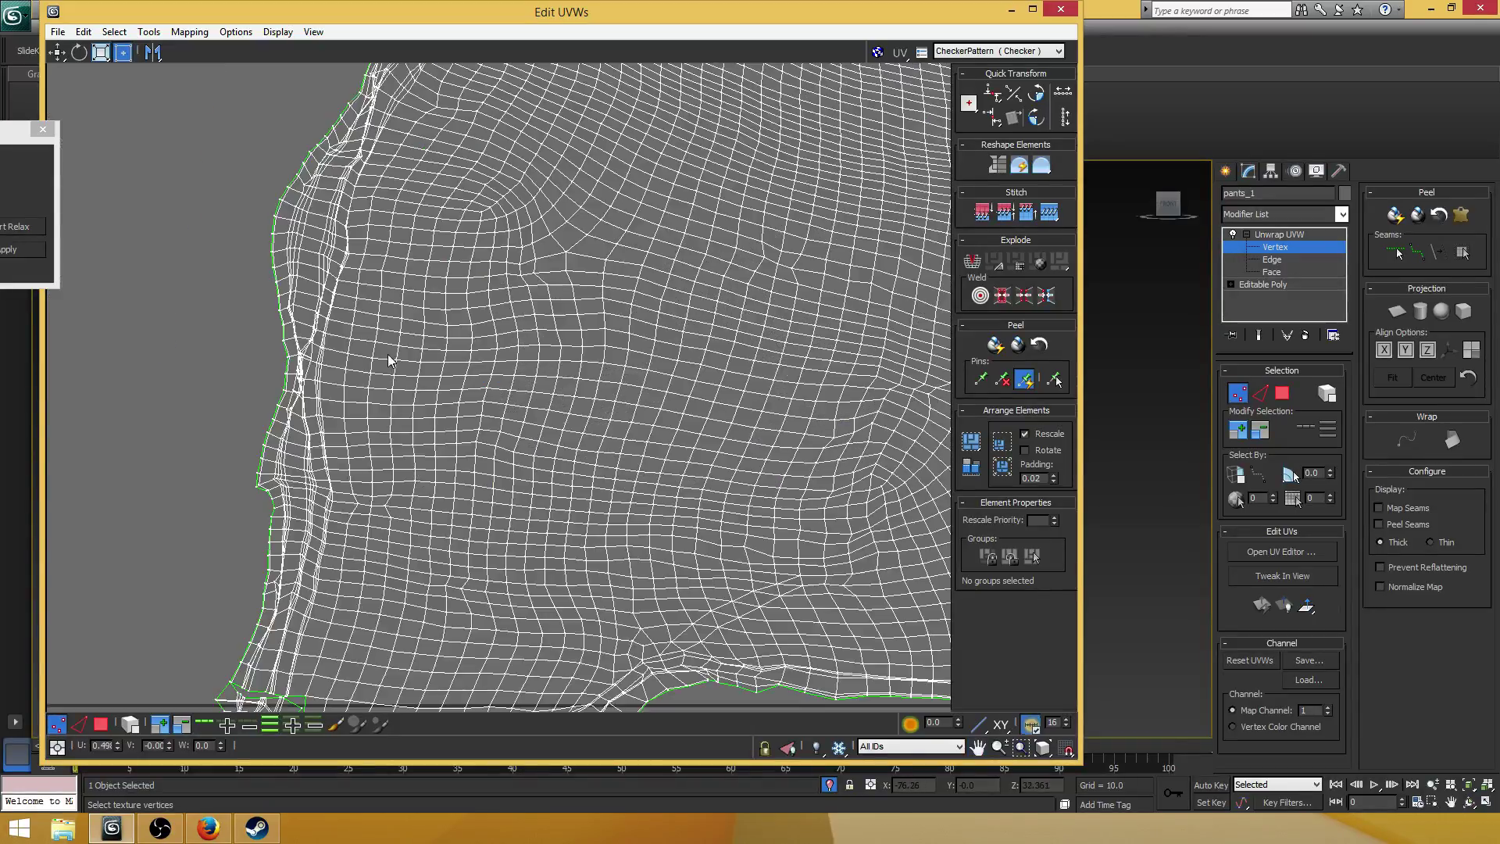
middle_drag(224, 302, 328, 231)
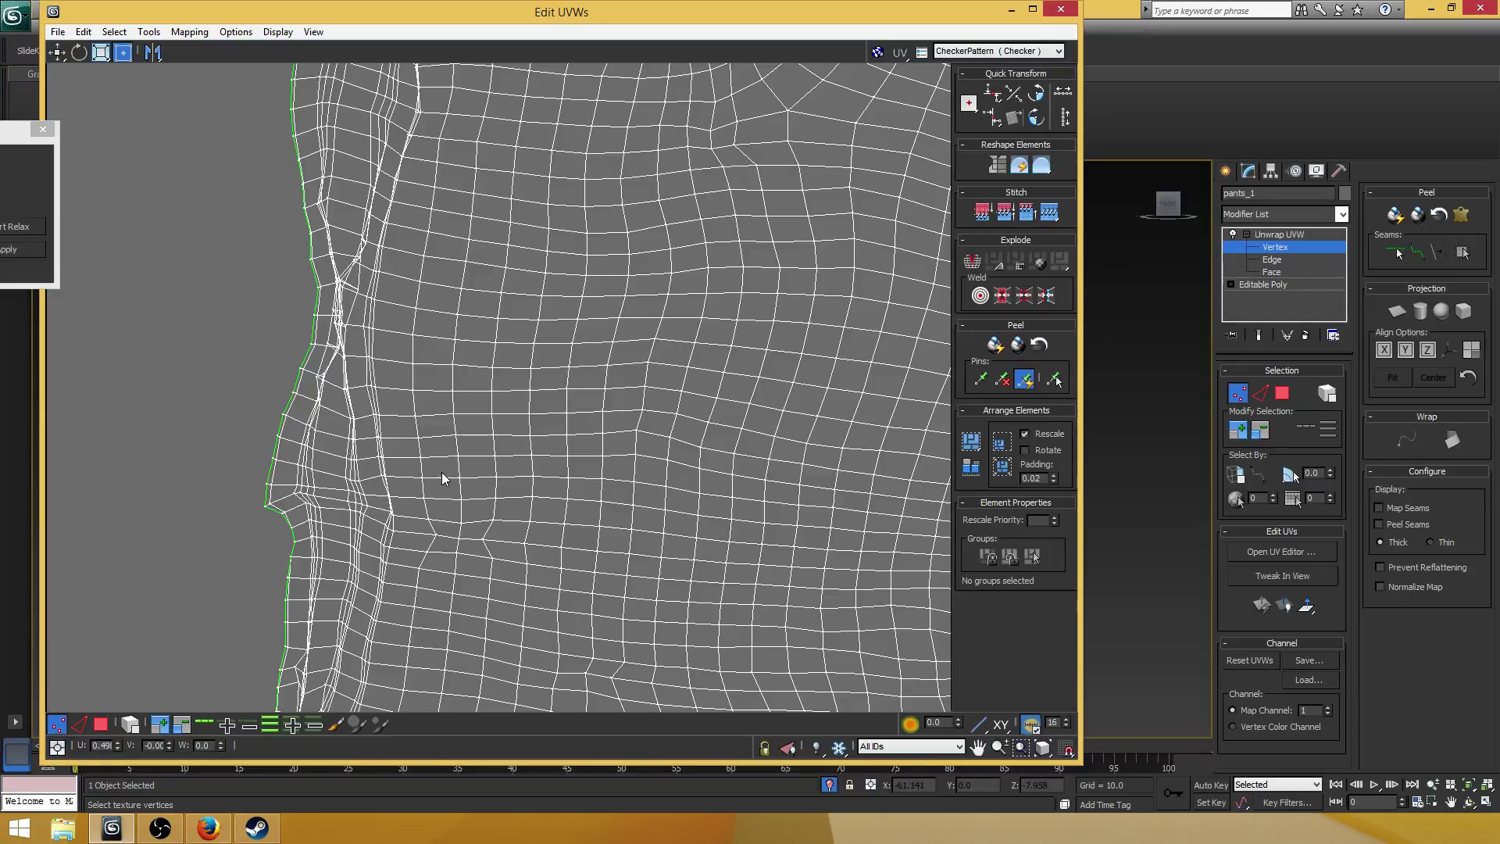
drag(472, 561, 475, 575)
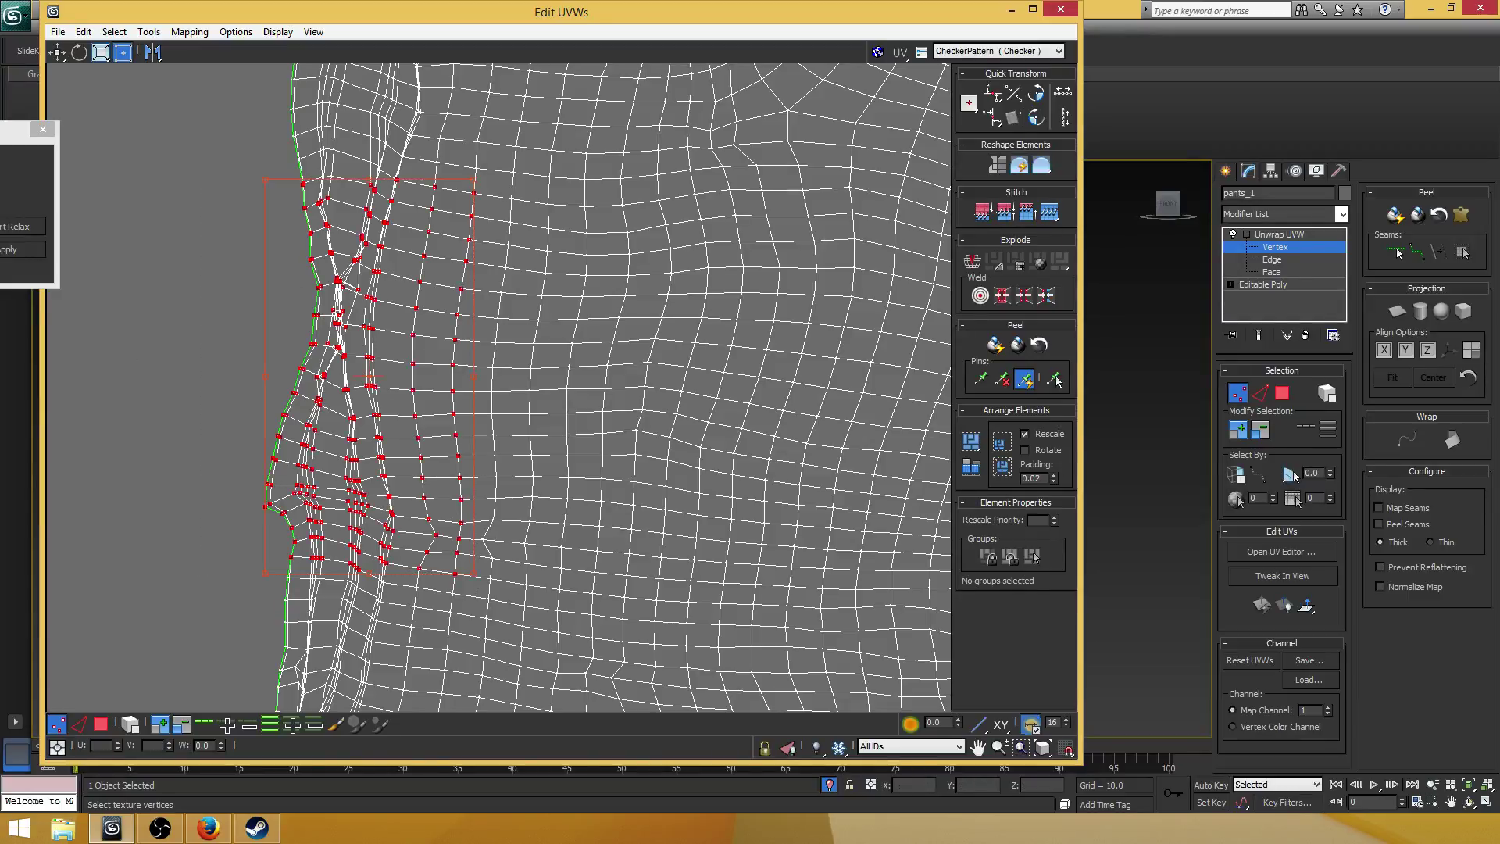
click(16, 226)
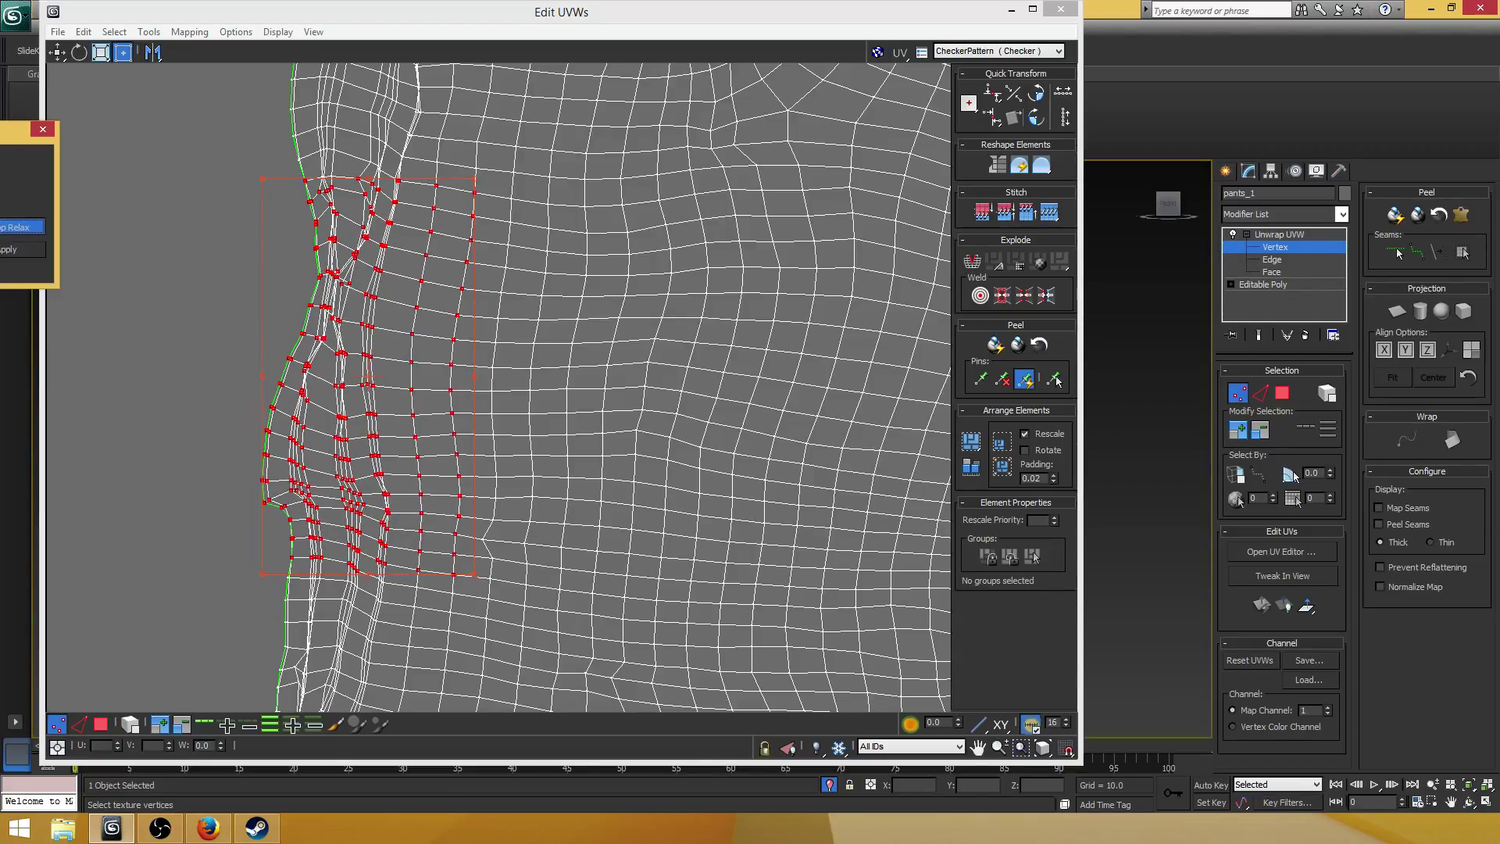
click(15, 227)
- Relax the lower stretch of the main shell's left border, down to just above the detached corner piece
middle_drag(480, 227, 293, 453)
drag(273, 370, 467, 533)
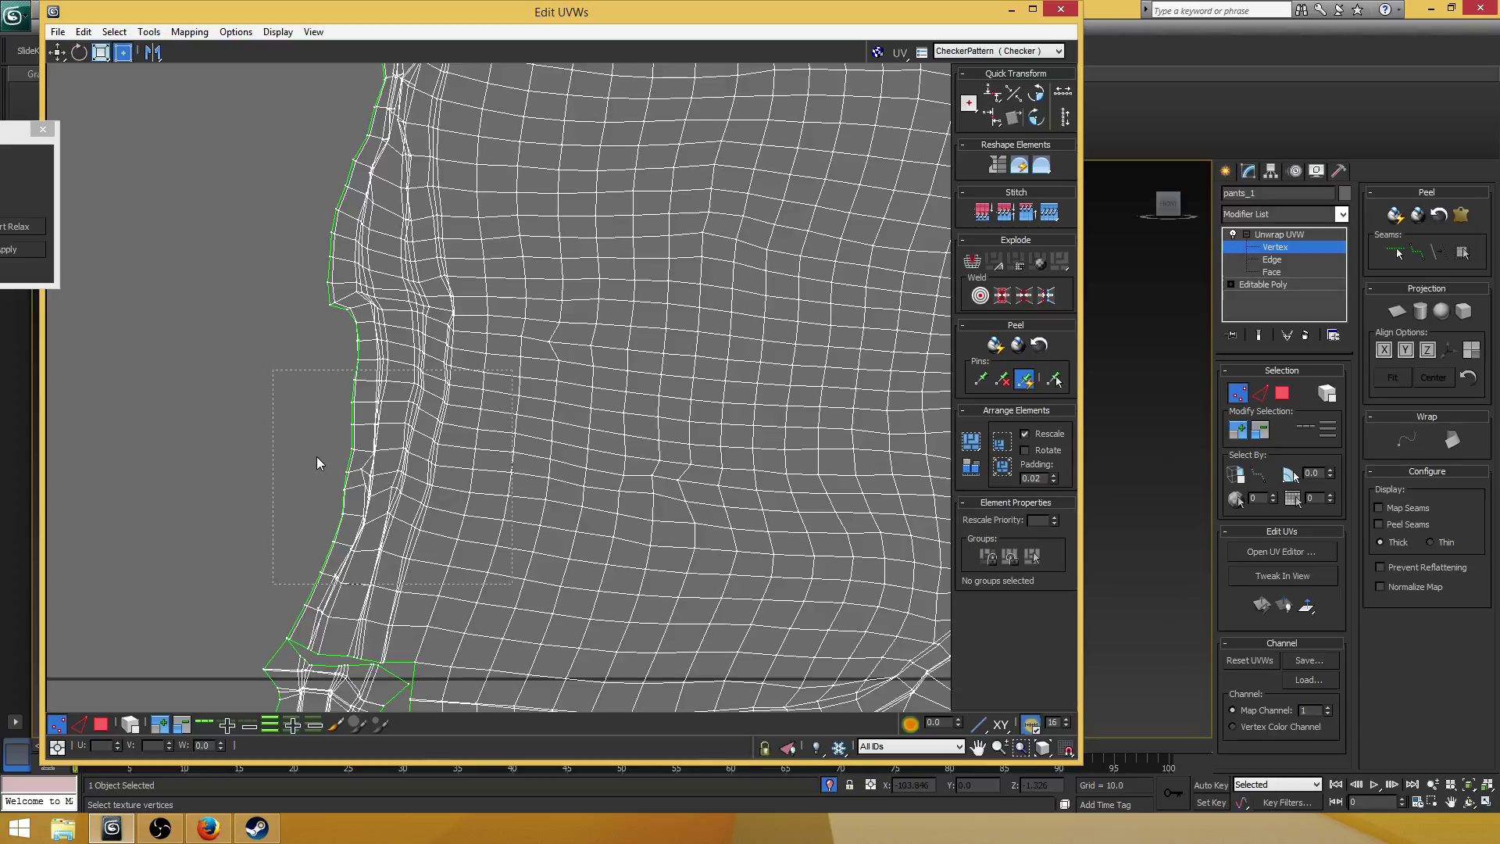
drag(316, 462, 489, 604)
middle_drag(264, 558, 224, 325)
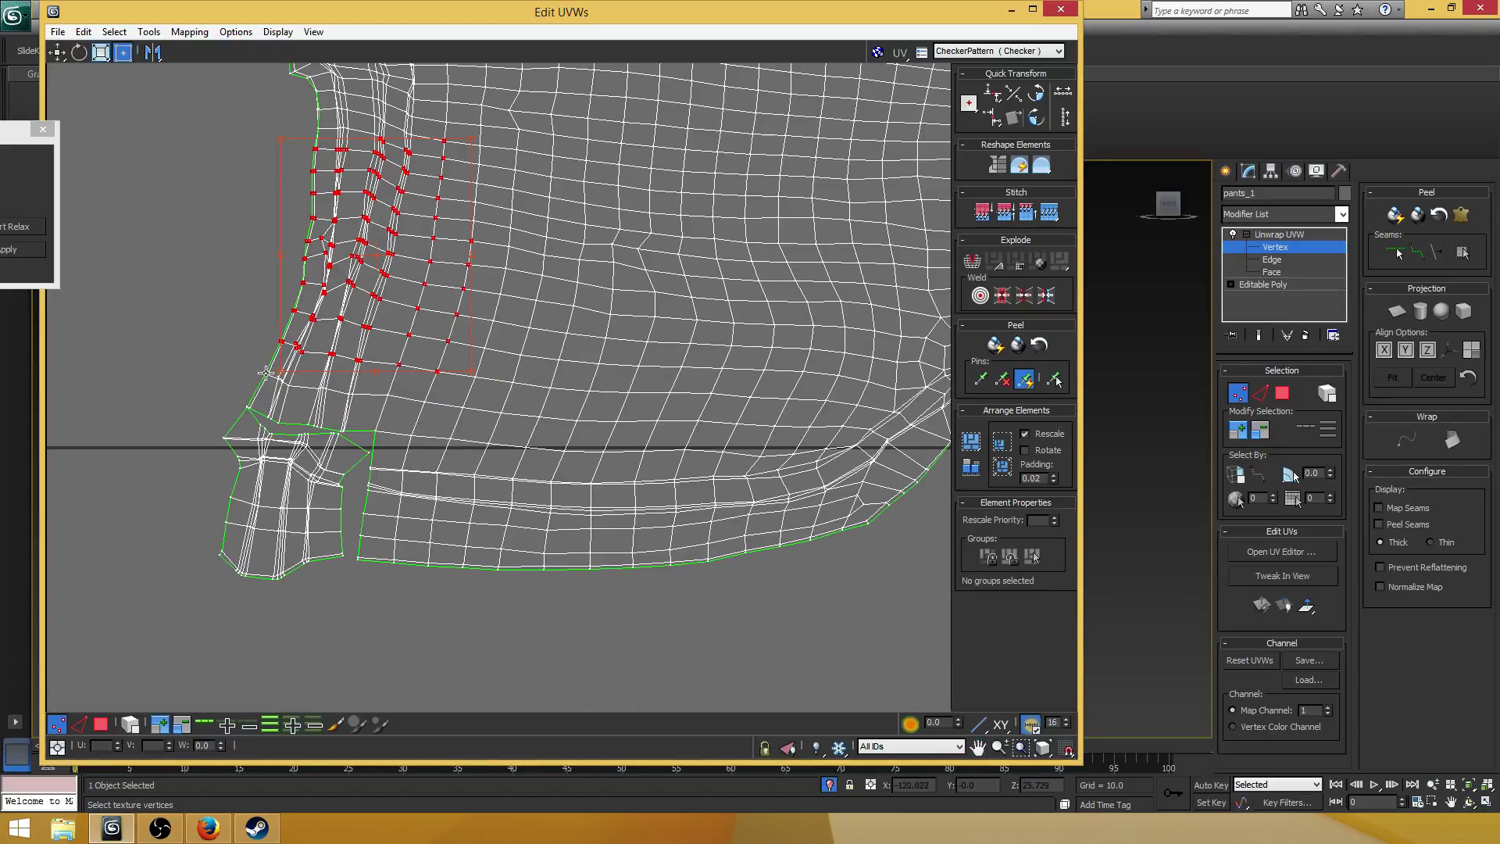
scroll(266, 372, up, 2)
drag(237, 364, 325, 406)
click(24, 227)
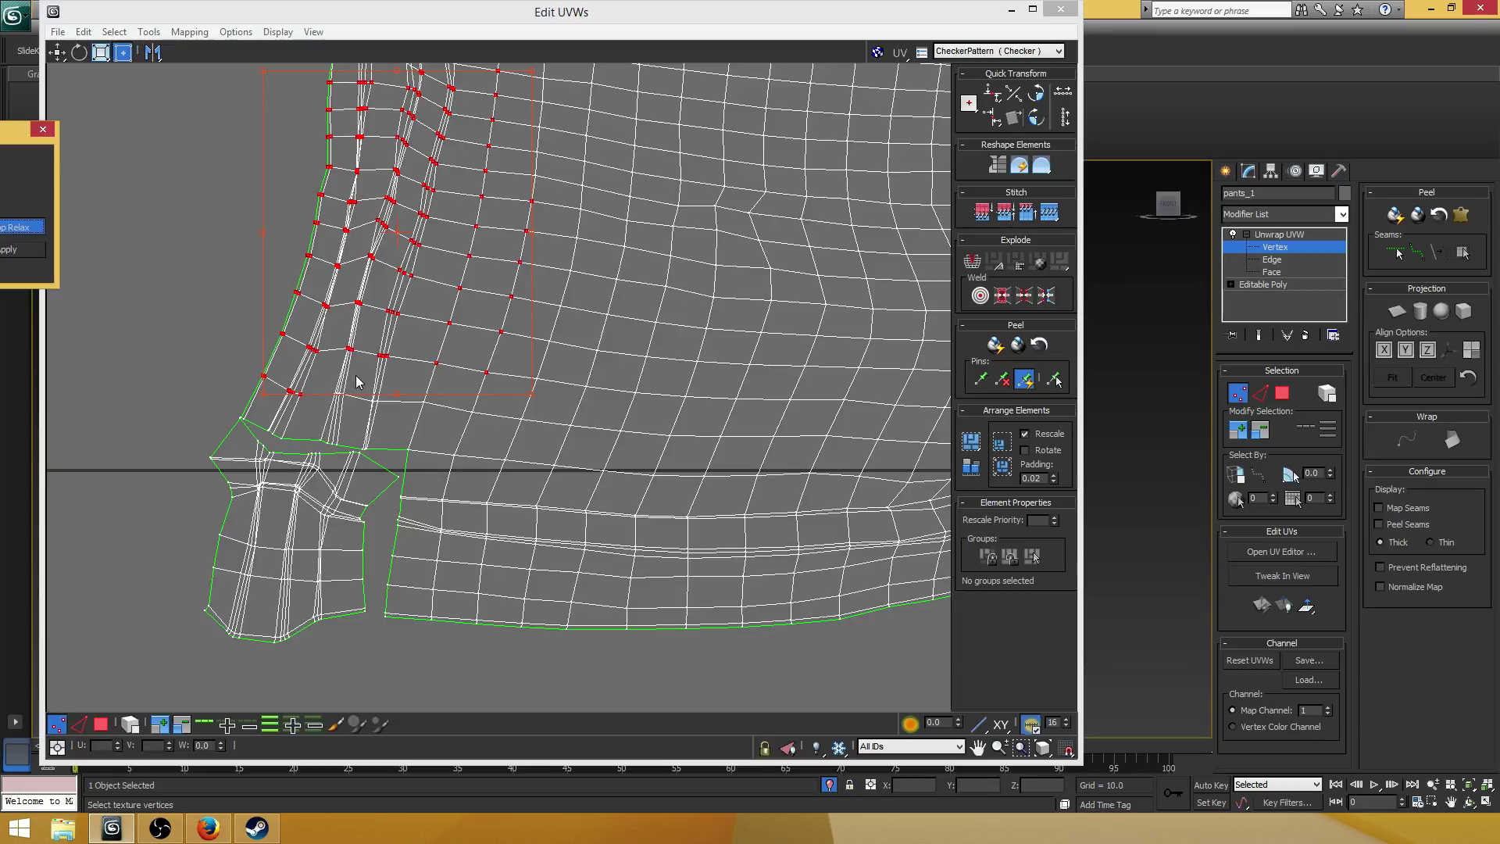
click(373, 388)
click(397, 387)
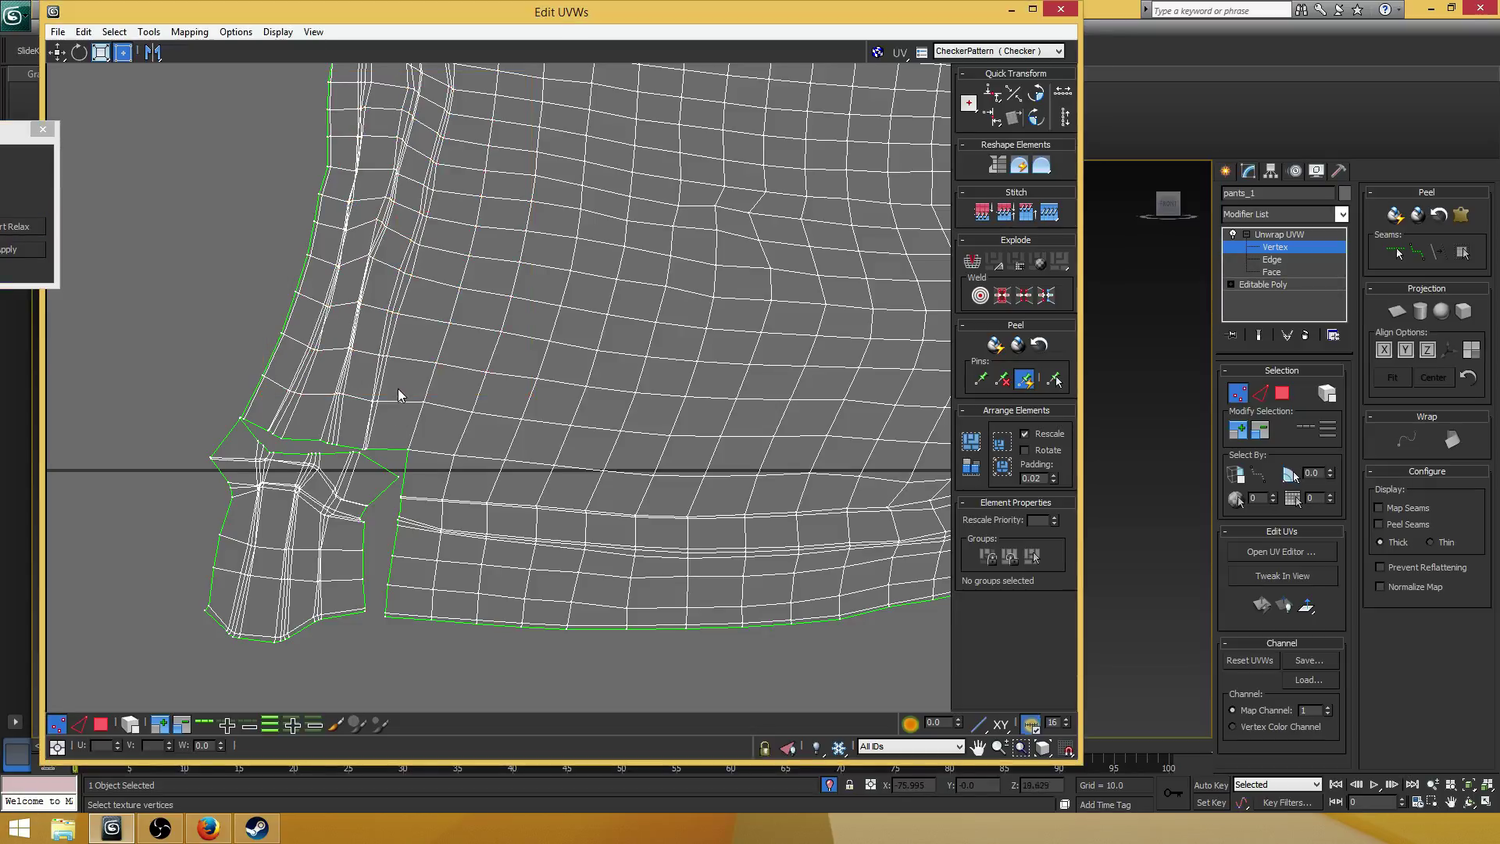
- Relax the small block of vertices at the main shell's lower-left corner, just above the detached piece, by edge angles
drag(340, 434, 309, 449)
scroll(357, 419, up, 4)
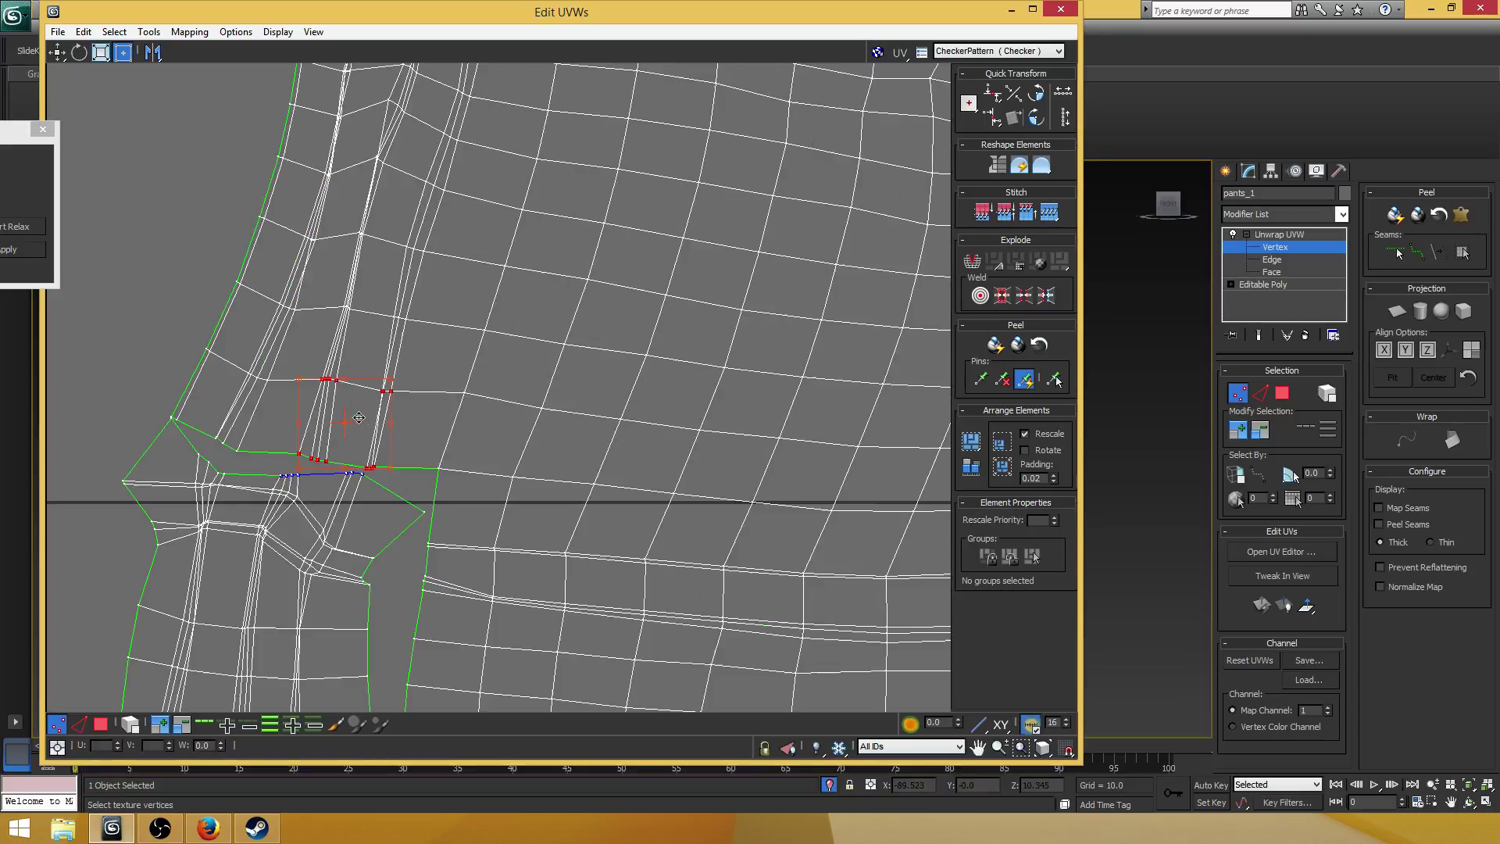
click(31, 228)
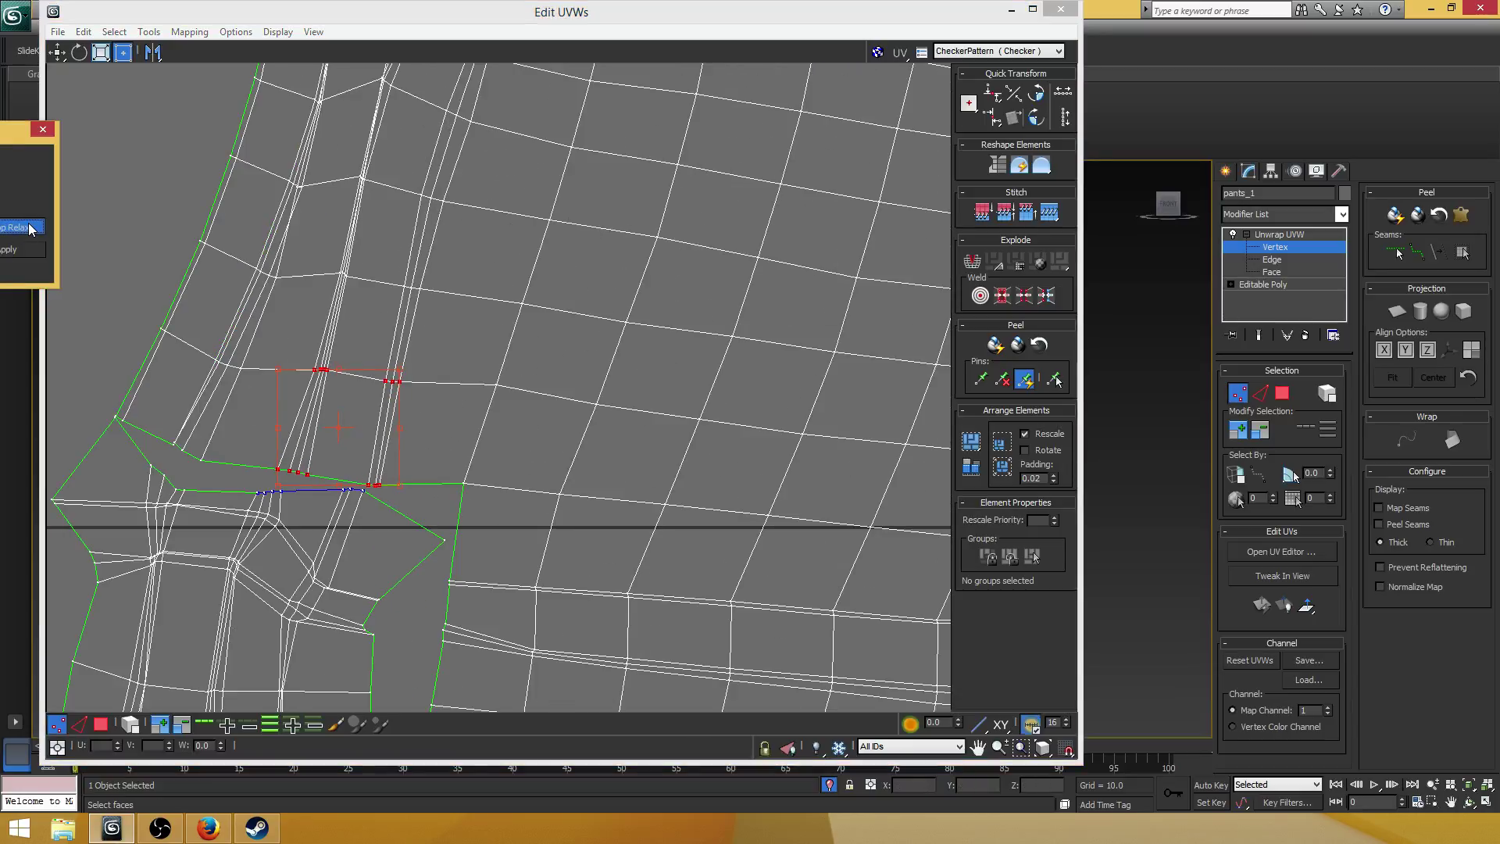
click(31, 228)
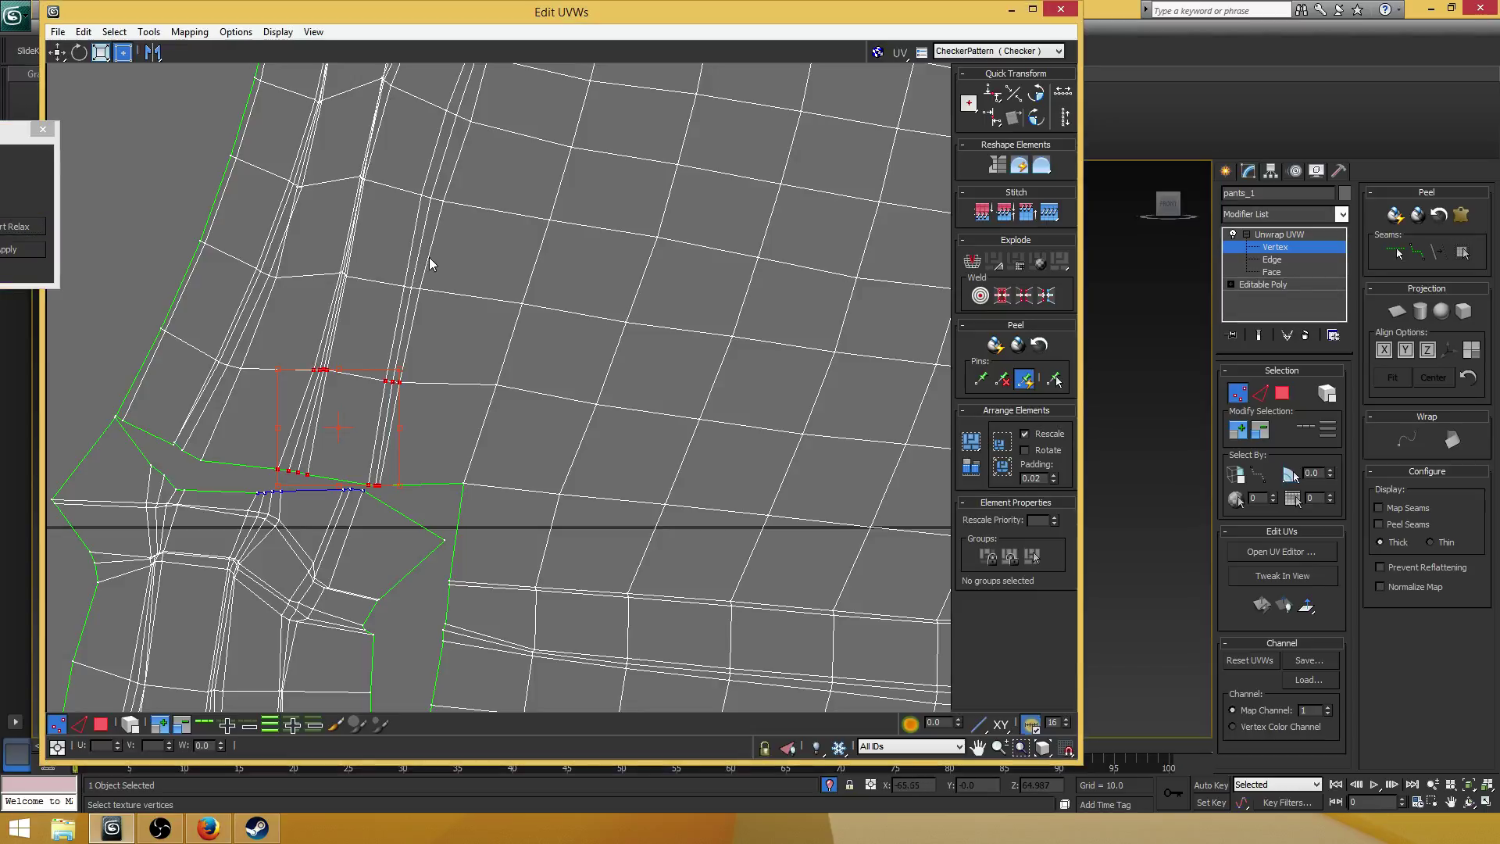
- Relax the band of vertices below the step in the main shell's left border and bring the Relax Tool dialog further into view
scroll(457, 264, down, 5)
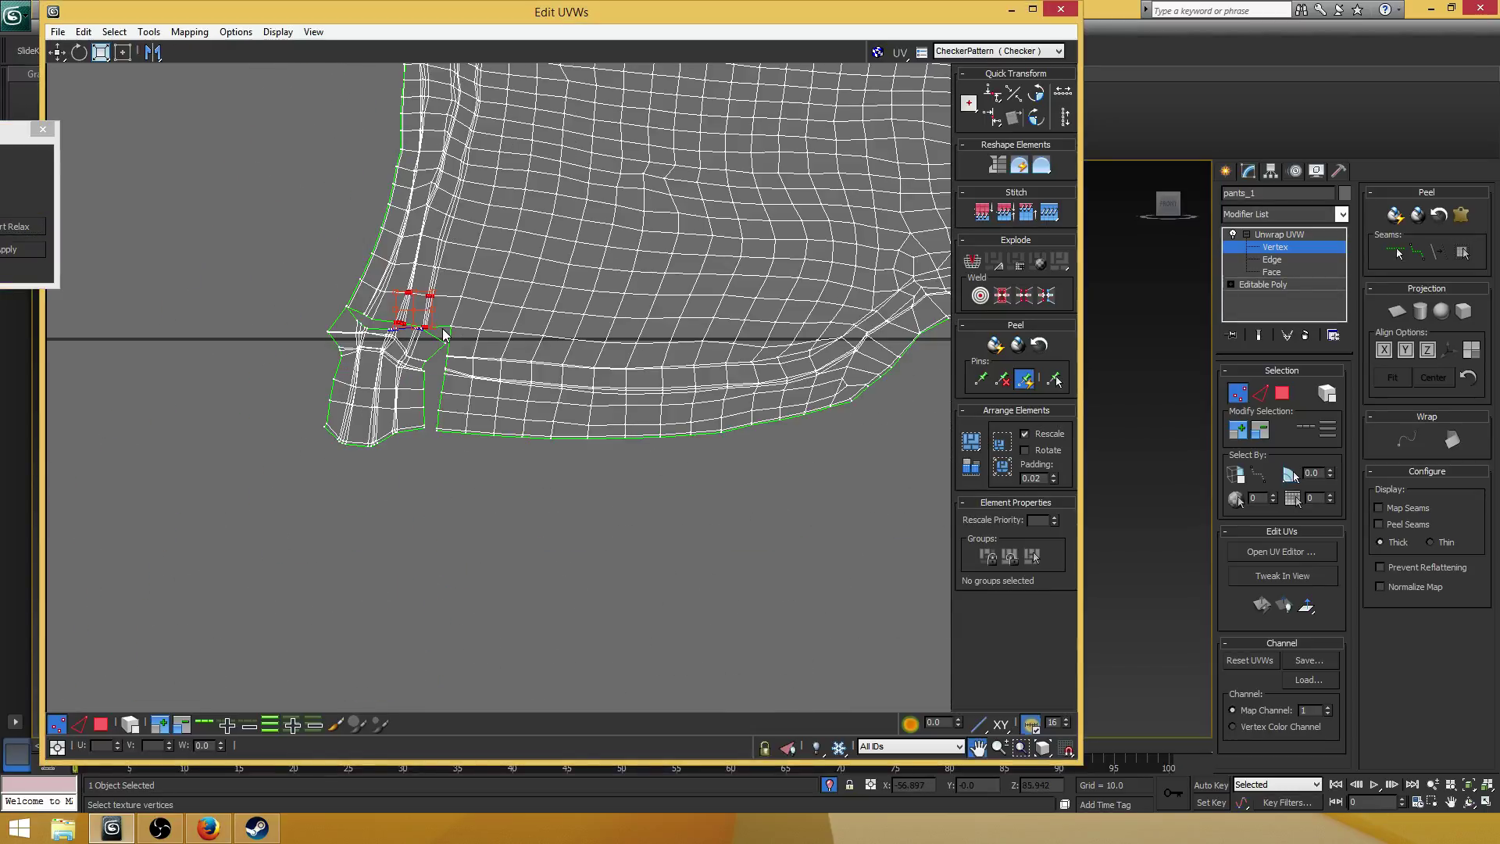
middle_drag(479, 212, 468, 343)
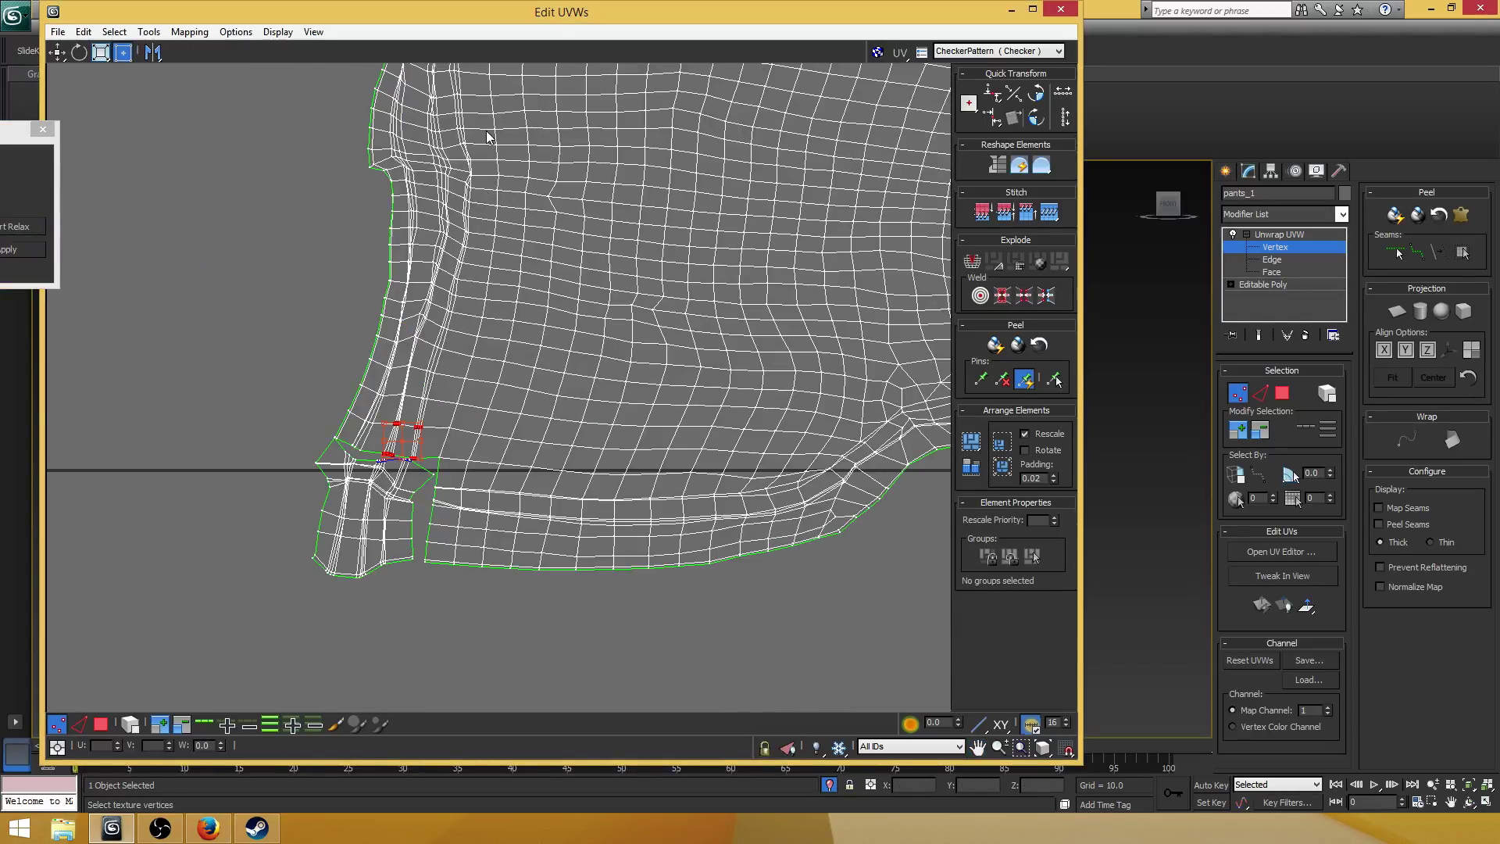
drag(484, 122, 350, 321)
click(34, 230)
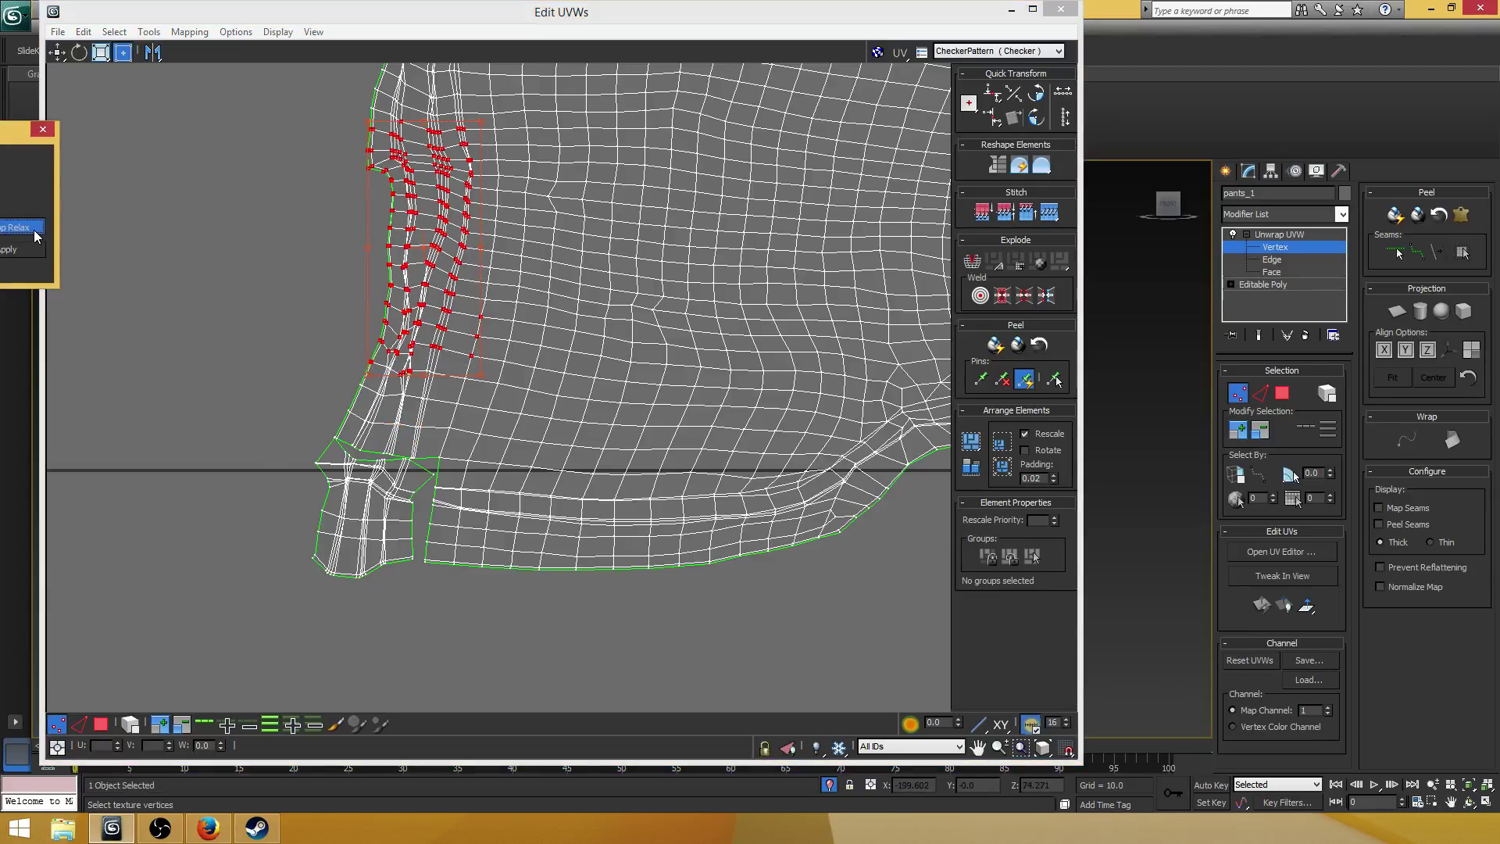
click(34, 230)
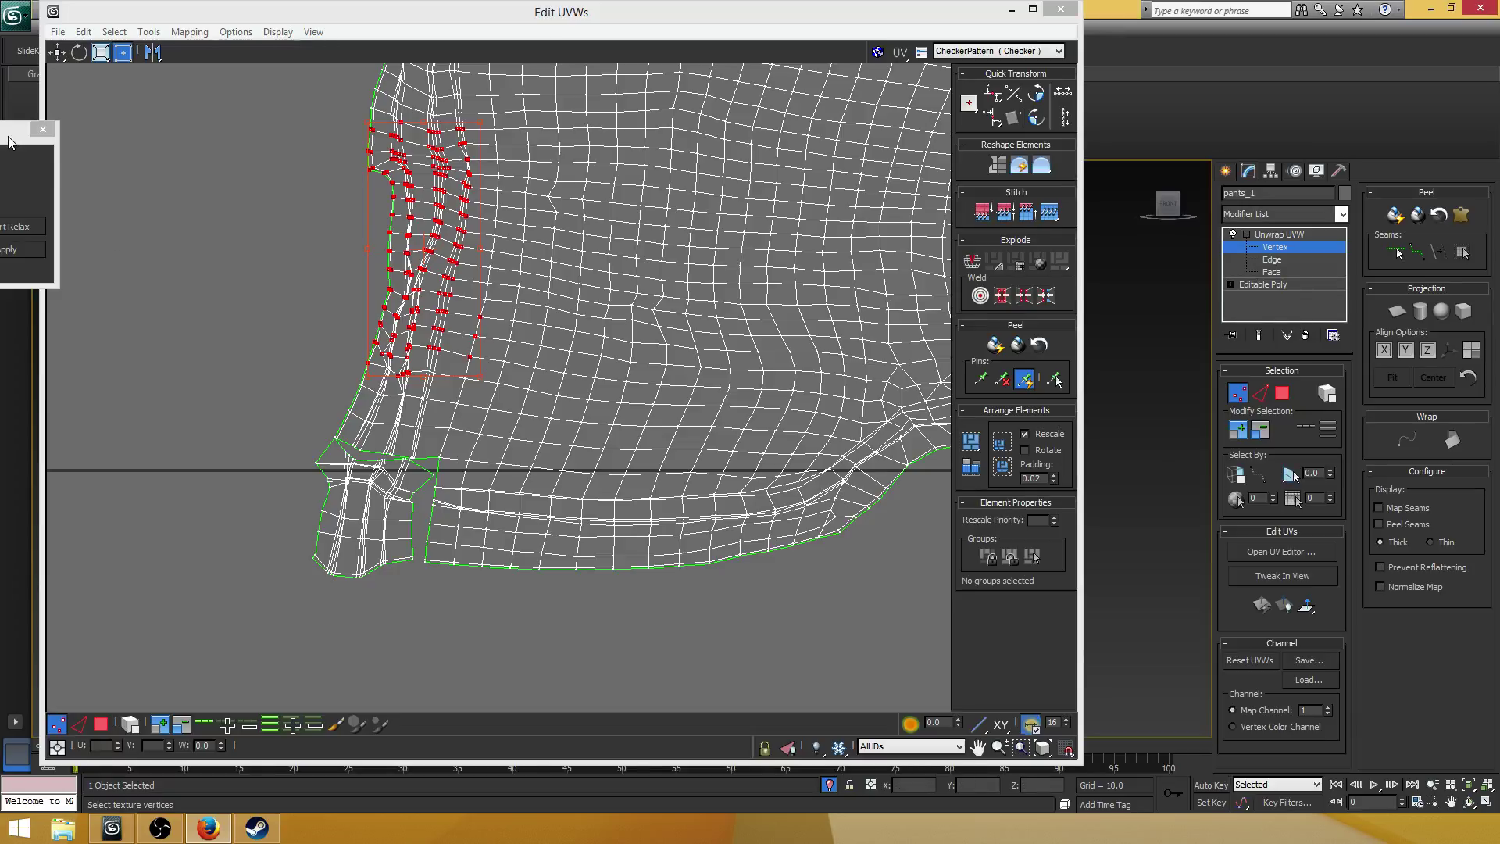
drag(4, 133, 156, 129)
click(172, 230)
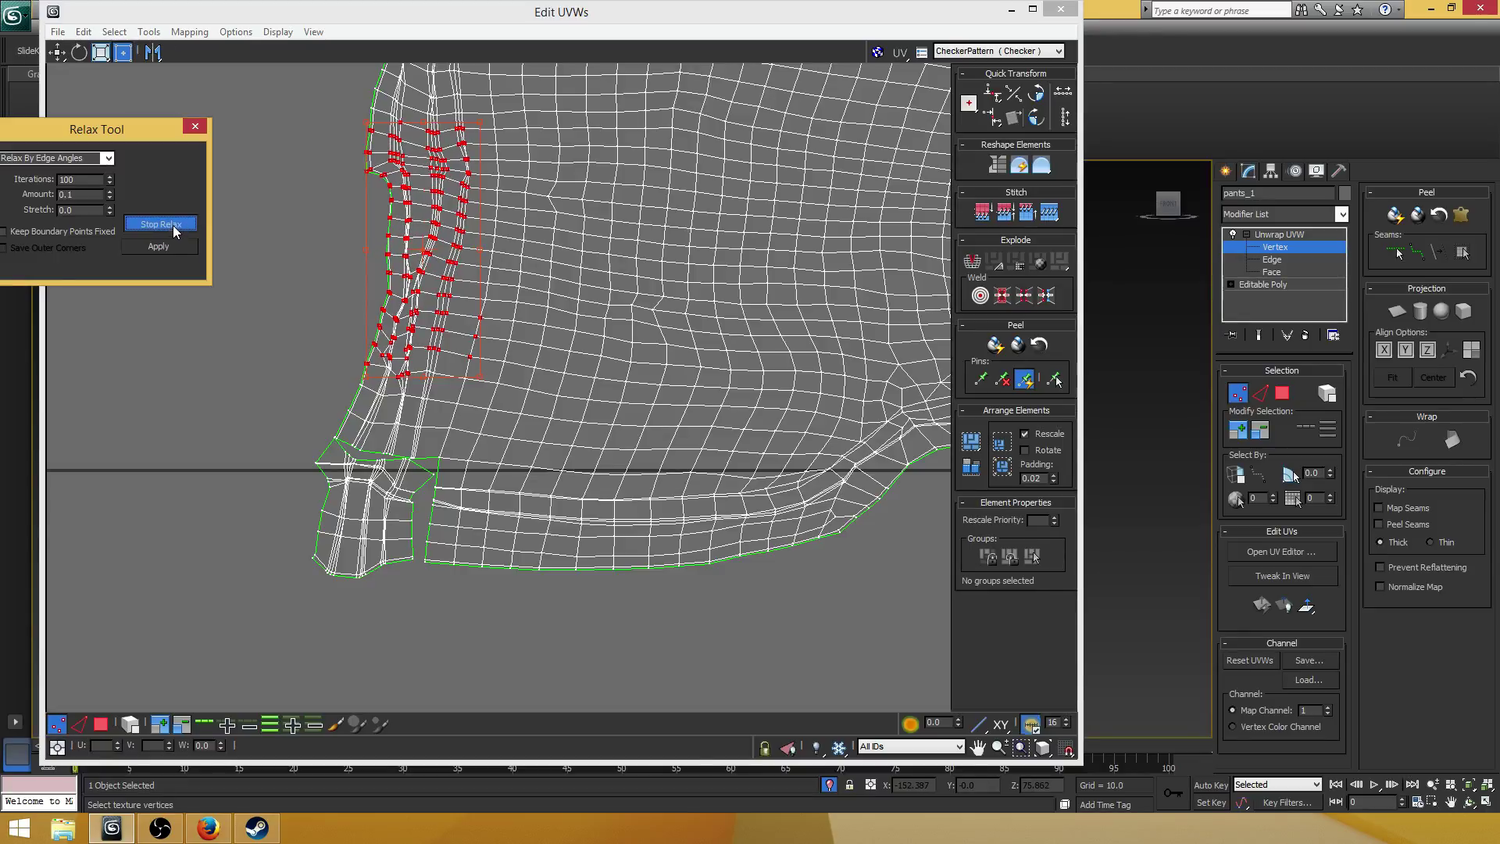
click(160, 225)
- Relax the tangled vertices along the lower left border, a few rows above the detached corner piece, by edge angles
click(330, 375)
scroll(330, 375, up, 2)
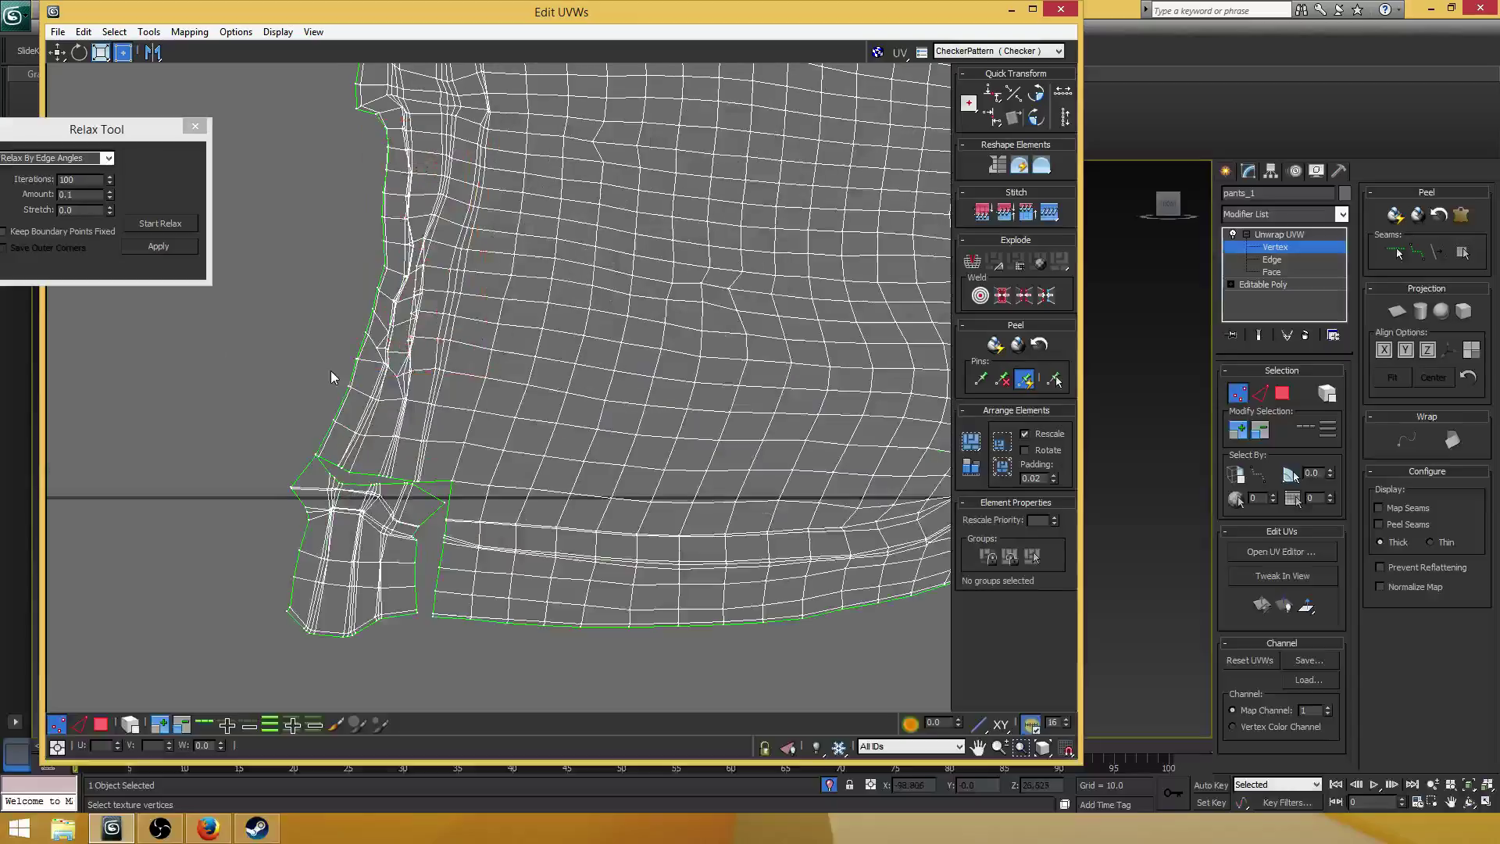
scroll(330, 370, up, 3)
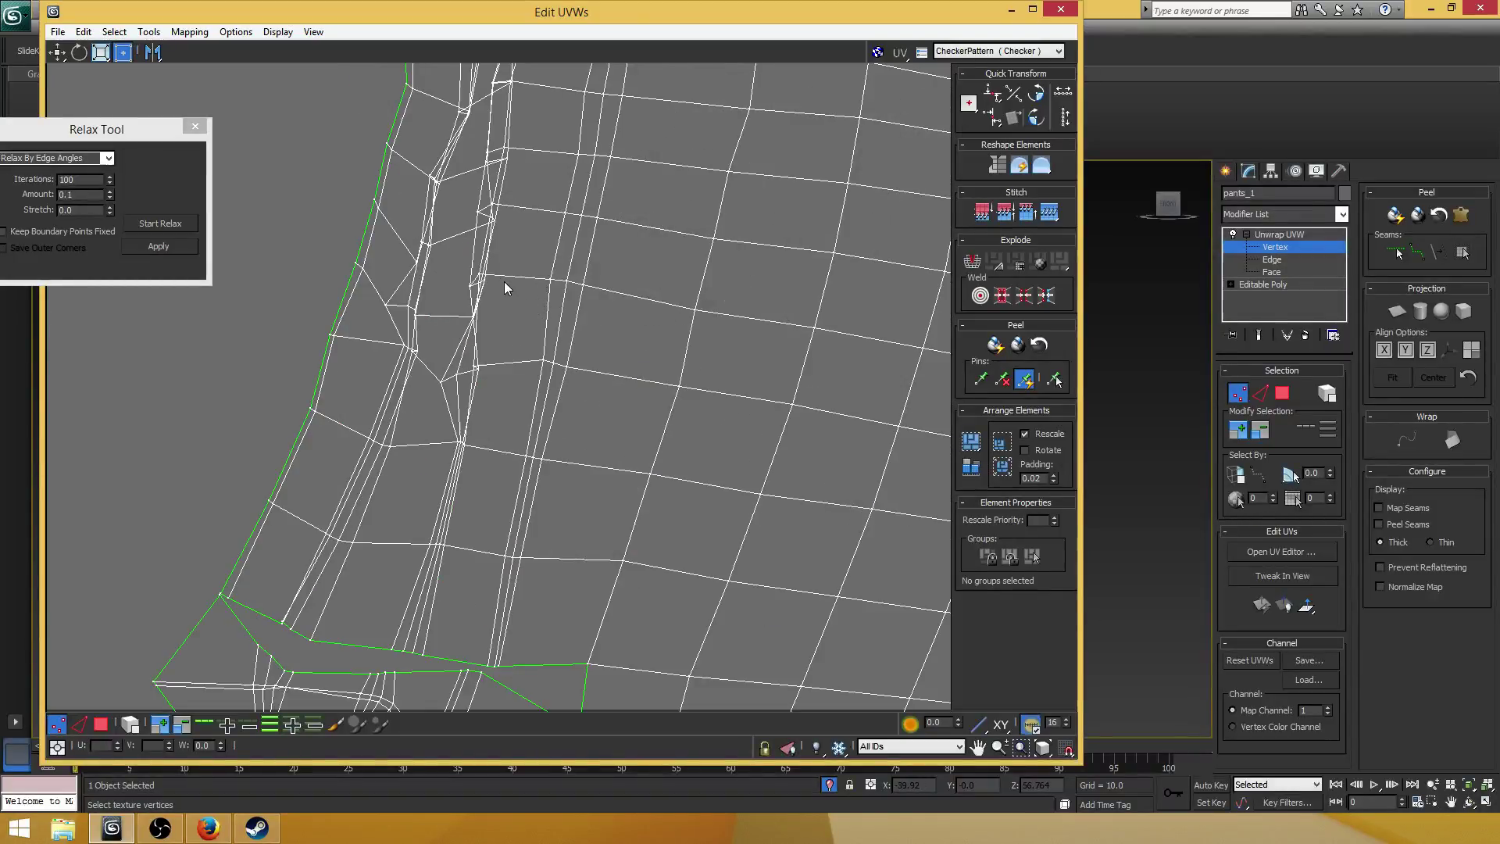
scroll(511, 234, down, 2)
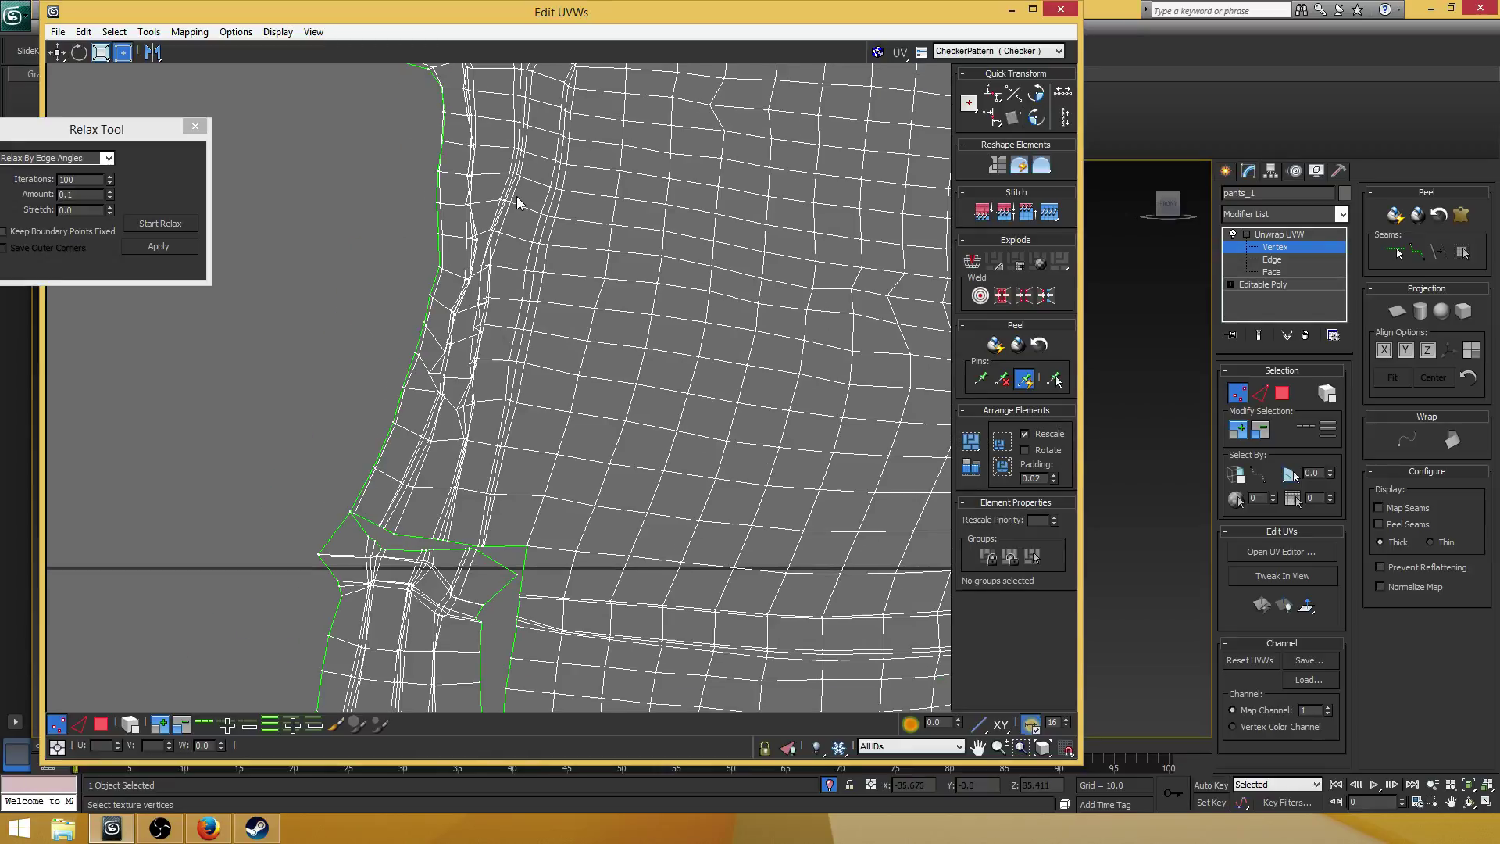
drag(328, 417, 575, 275)
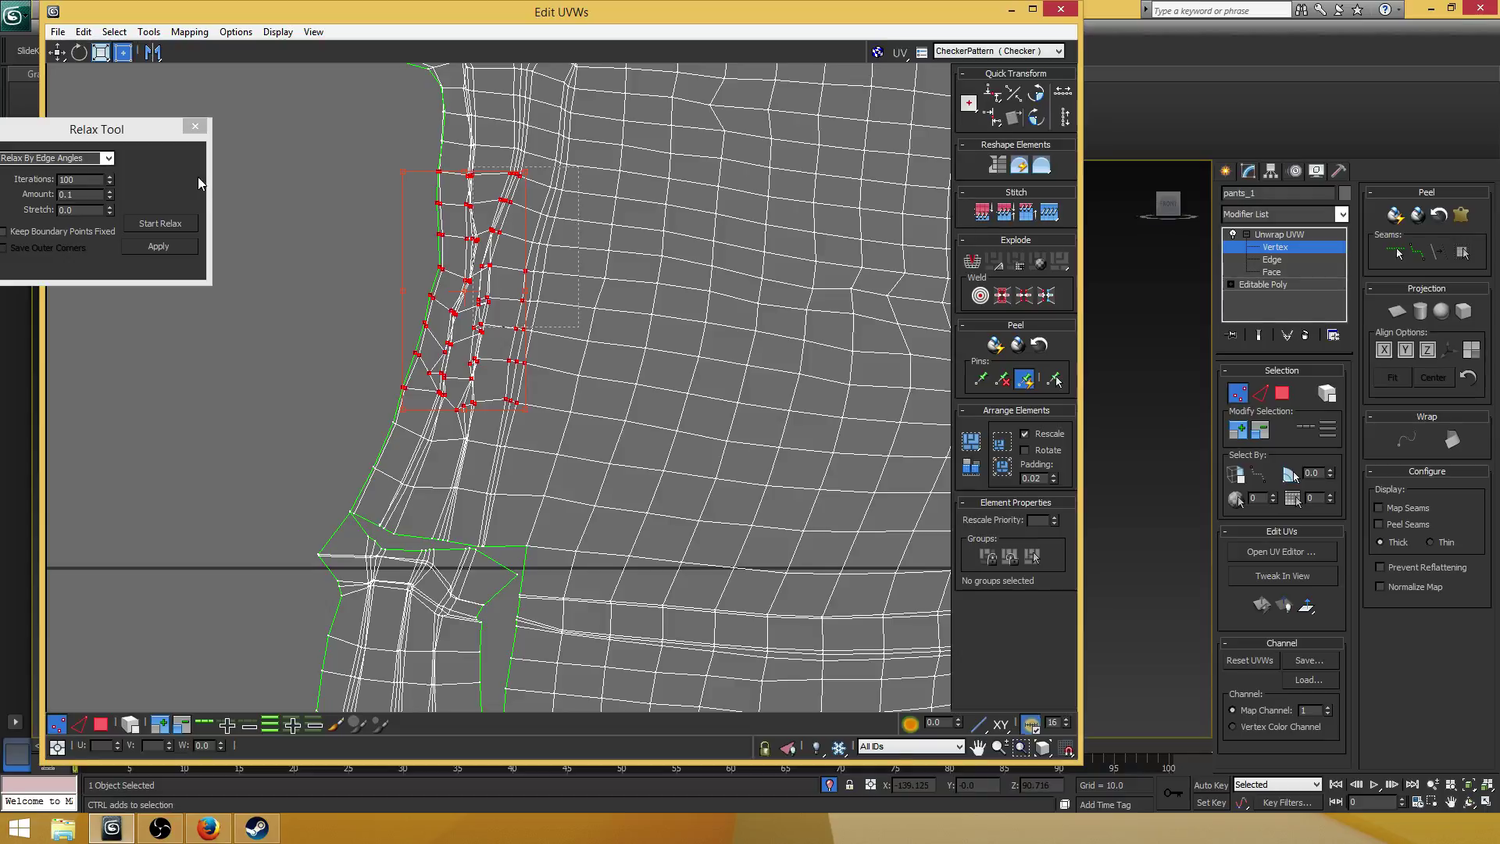
click(178, 225)
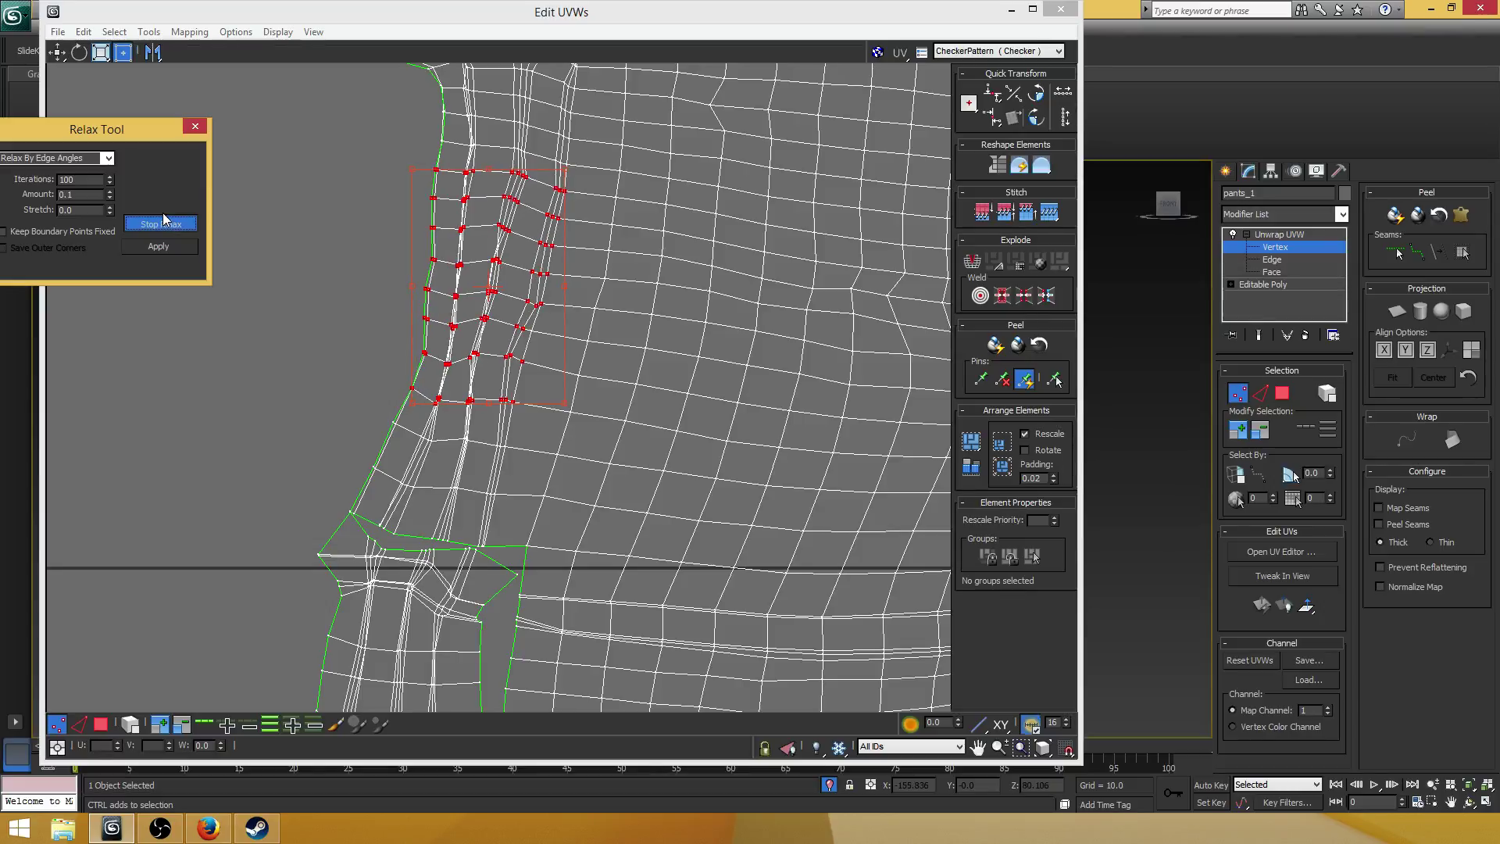
click(161, 225)
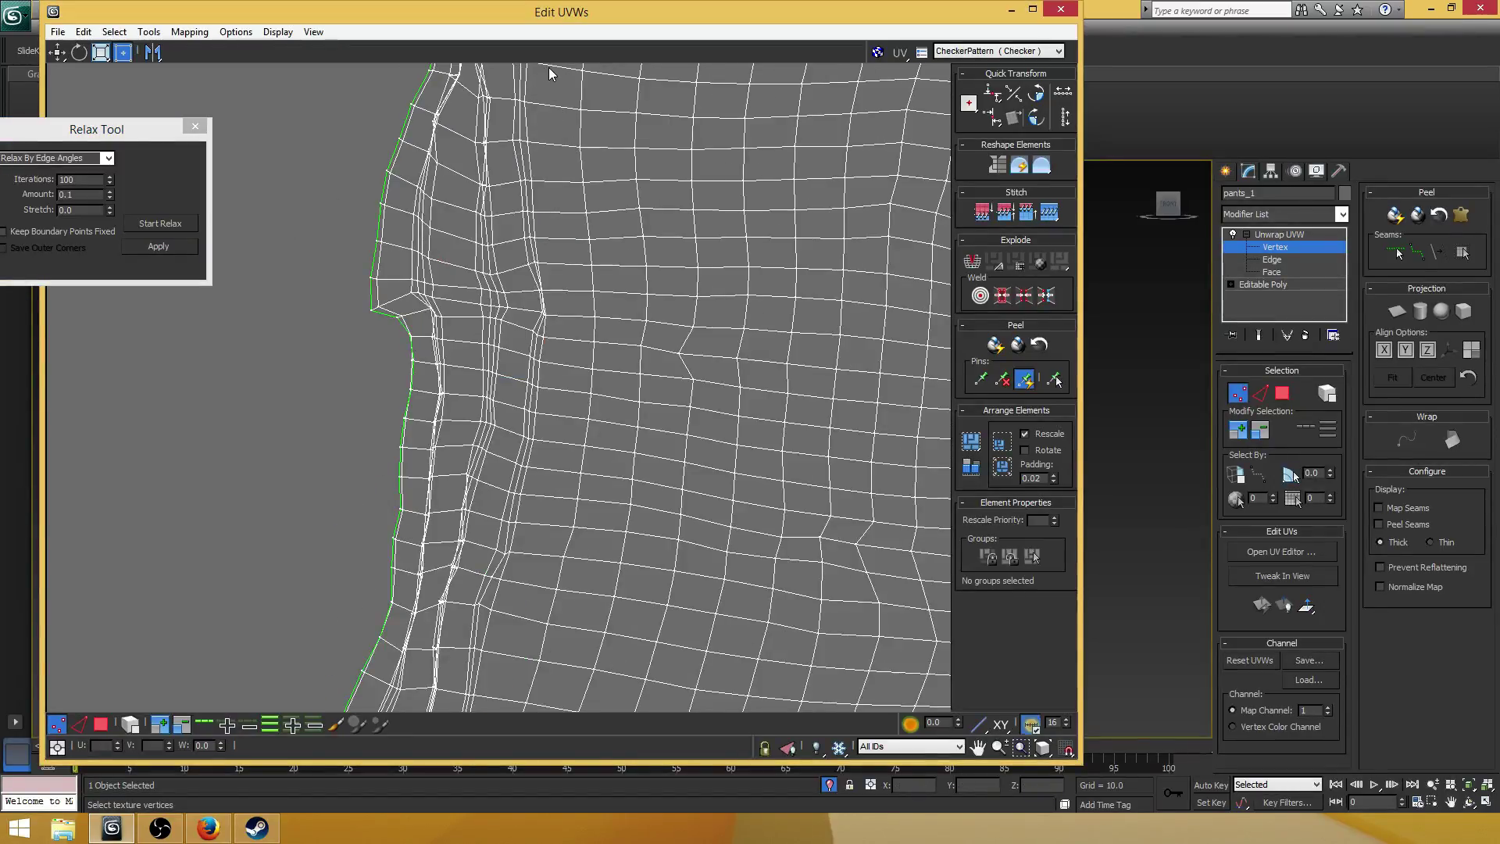
- Relax the border vertices at and just above the outward step in the main shell's left edge
drag(550, 73, 320, 311)
click(174, 223)
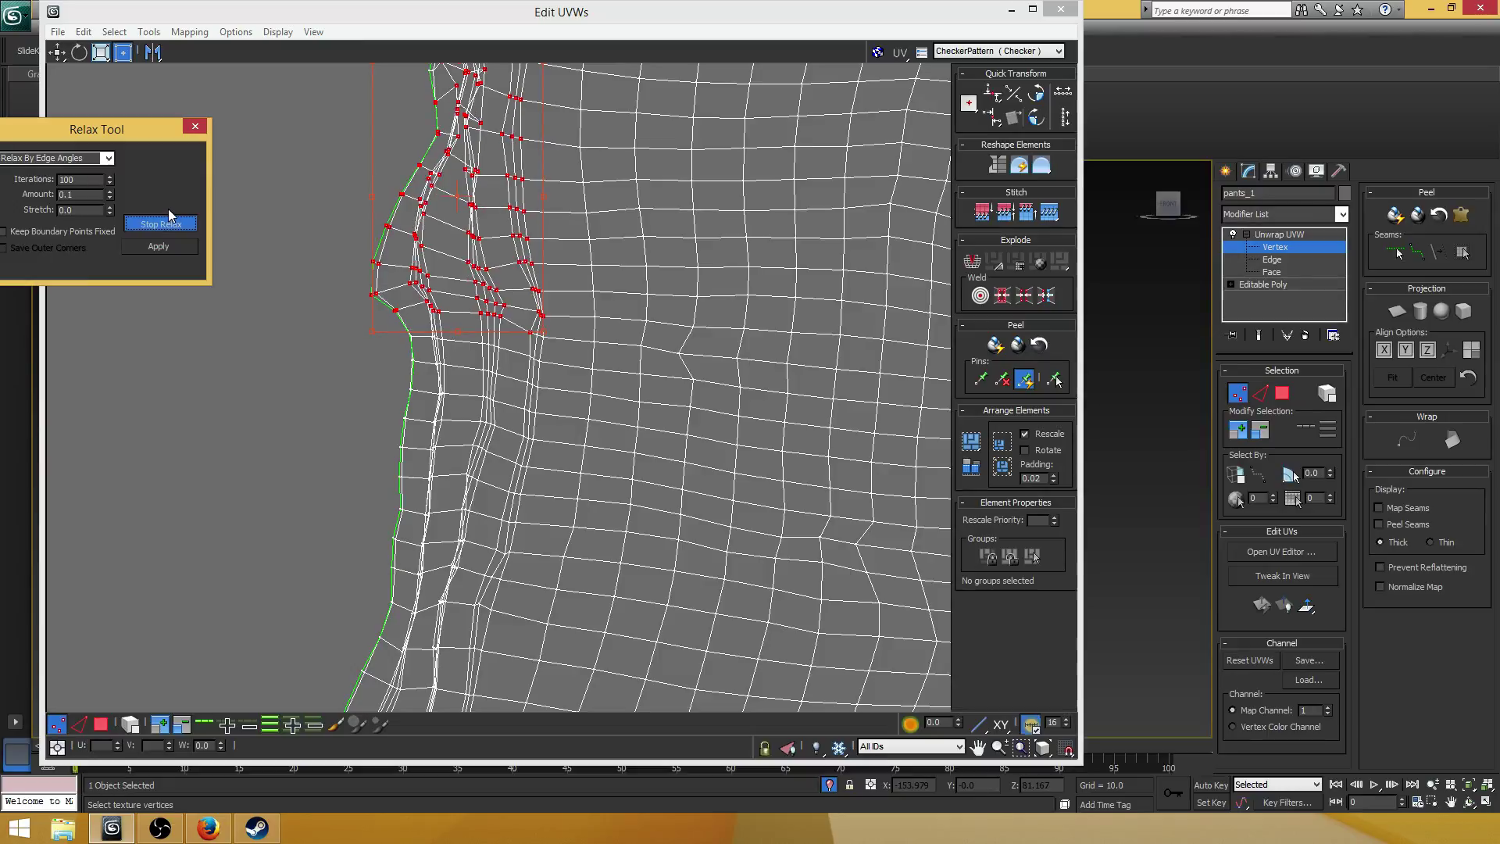
click(605, 280)
- Extend the vertex selection up through the pinched area above the border's step and relax it by edge angles
middle_drag(604, 280, 597, 349)
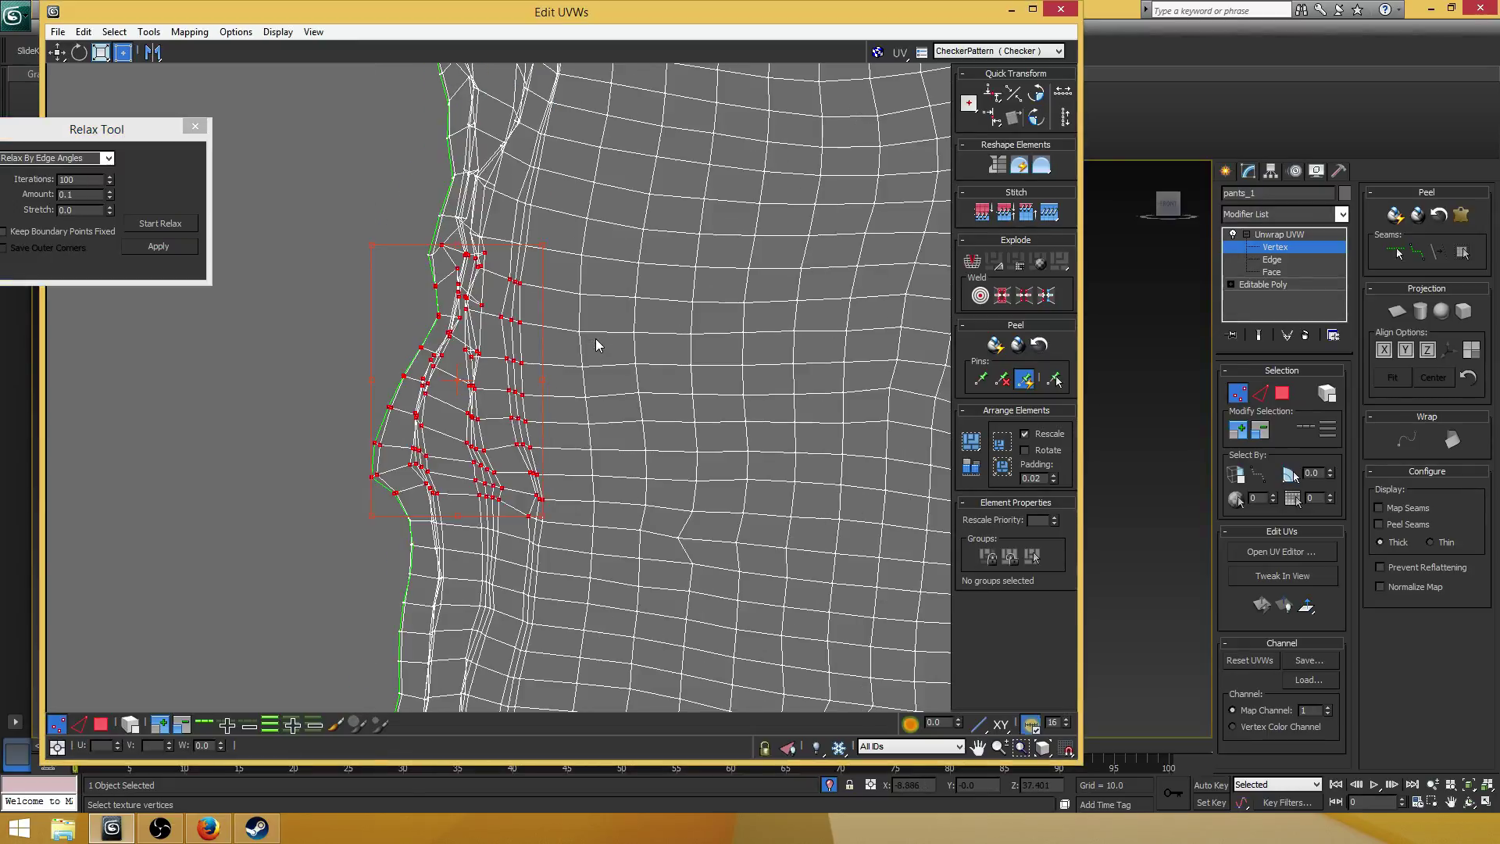
scroll(596, 341, down, 3)
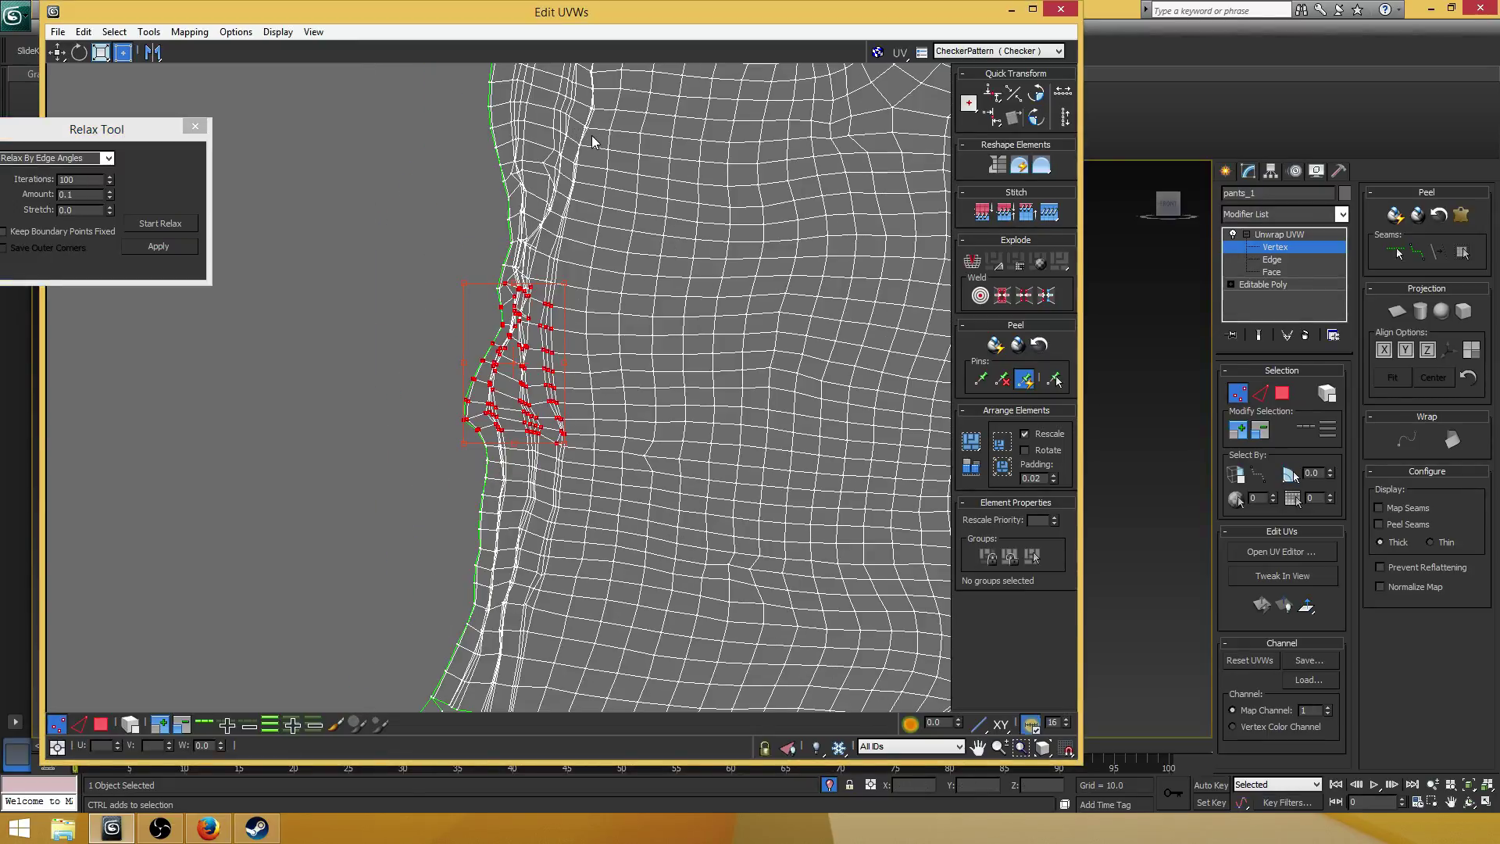
drag(591, 136, 359, 448)
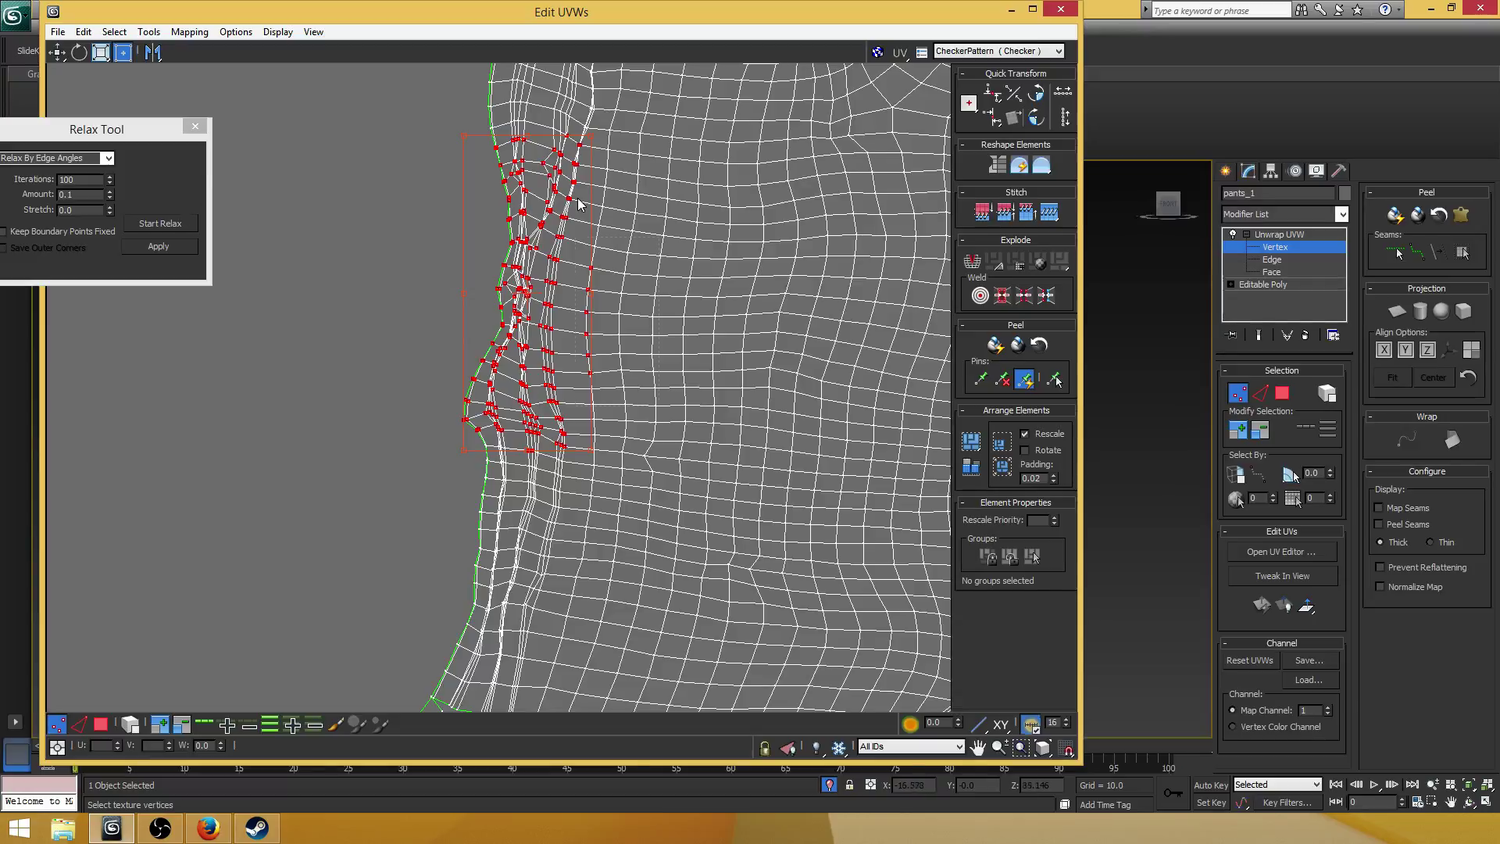
scroll(593, 313, up, 1)
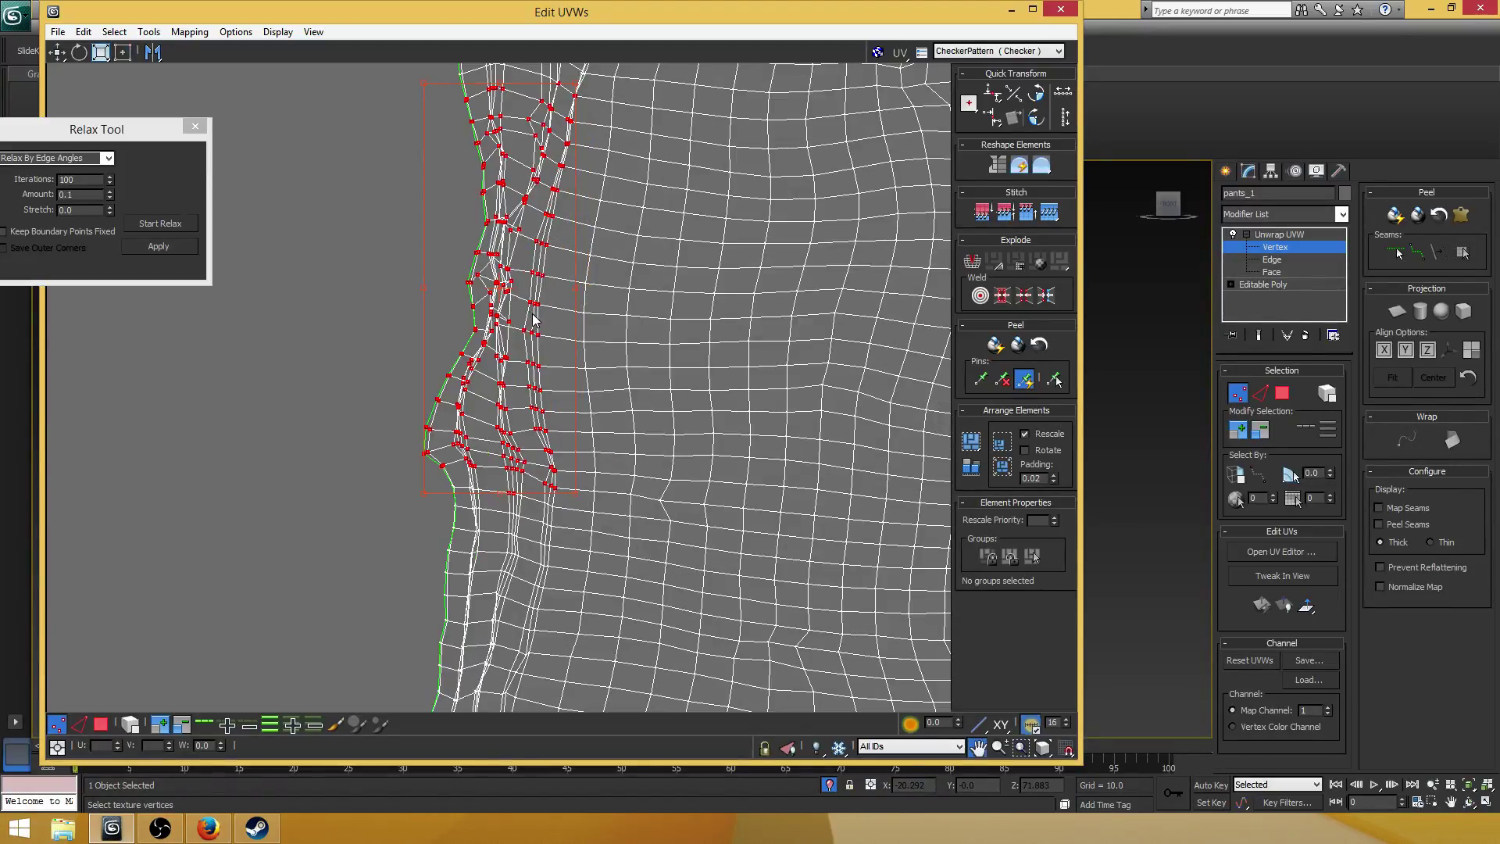
click(160, 224)
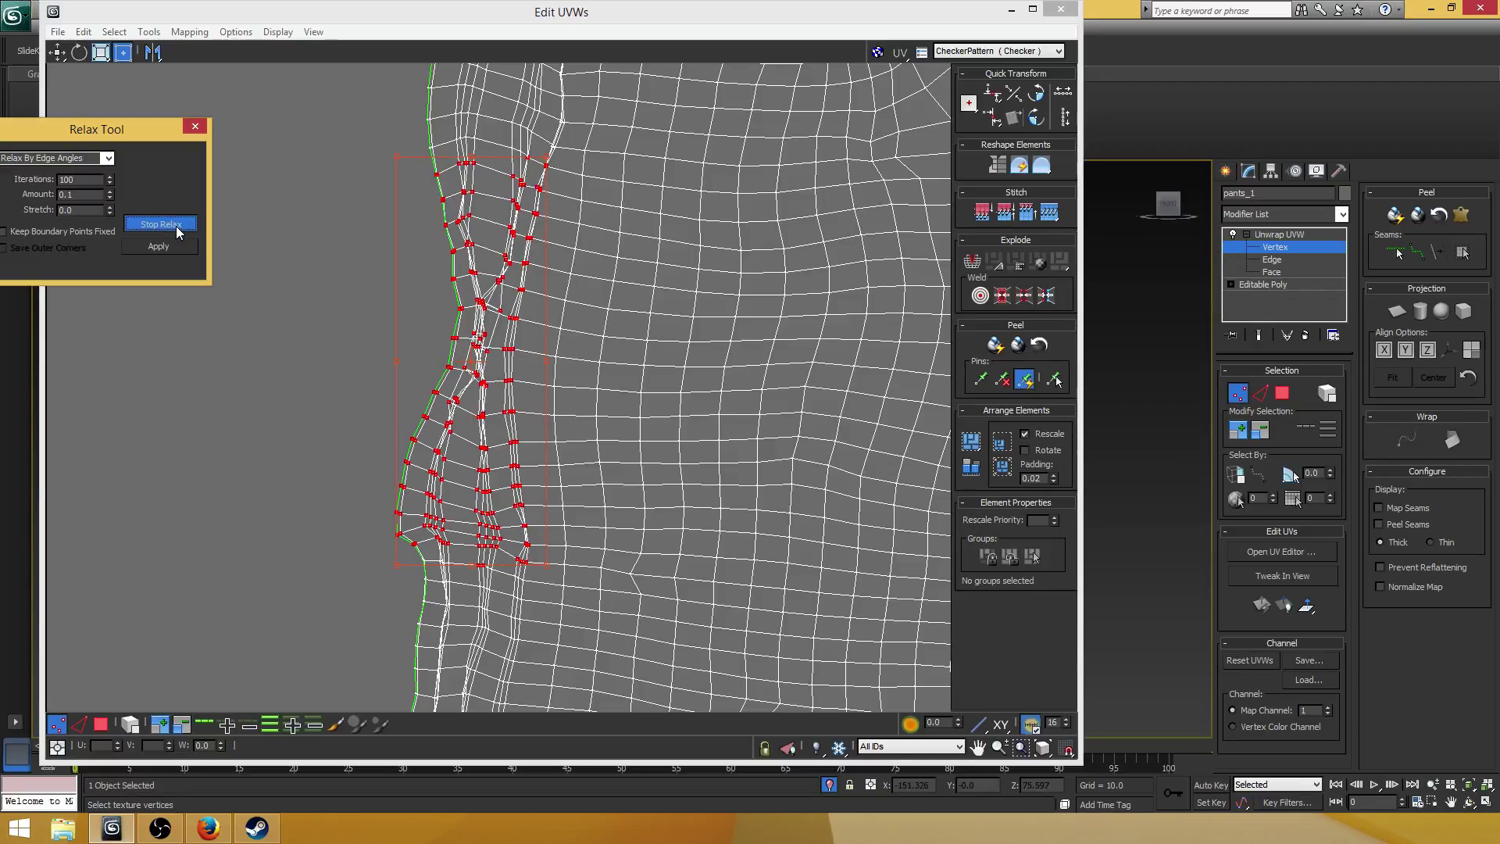
click(176, 225)
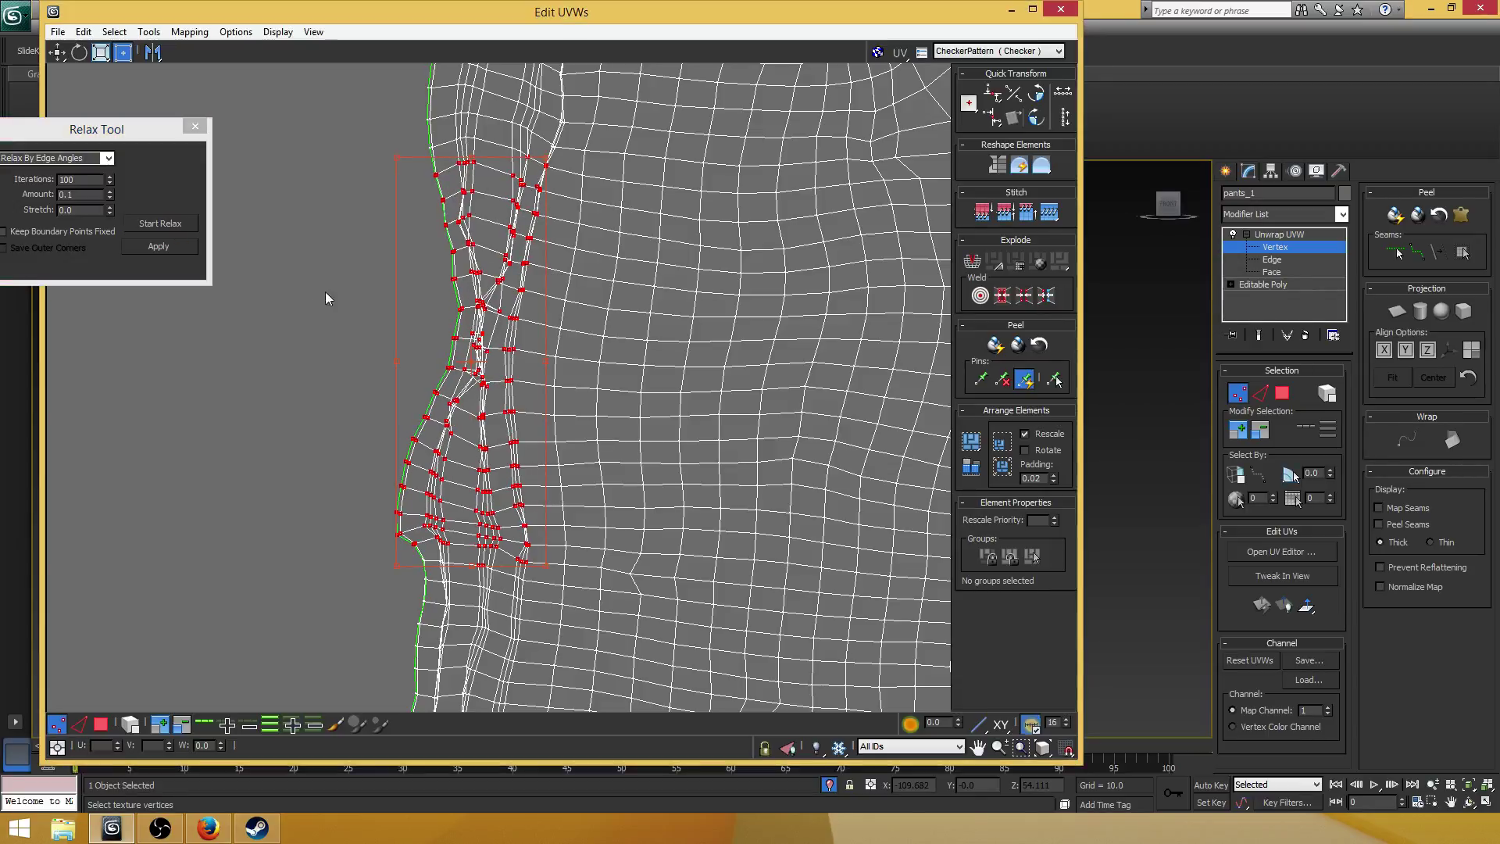
- Select the vertices of the outward bulge higher up the left border, including the pinch above it, and relax them by edge angles
click(449, 250)
middle_drag(450, 258, 493, 493)
scroll(494, 364, up, 3)
scroll(494, 363, down, 3)
middle_drag(493, 185, 444, 289)
drag(316, 227, 568, 395)
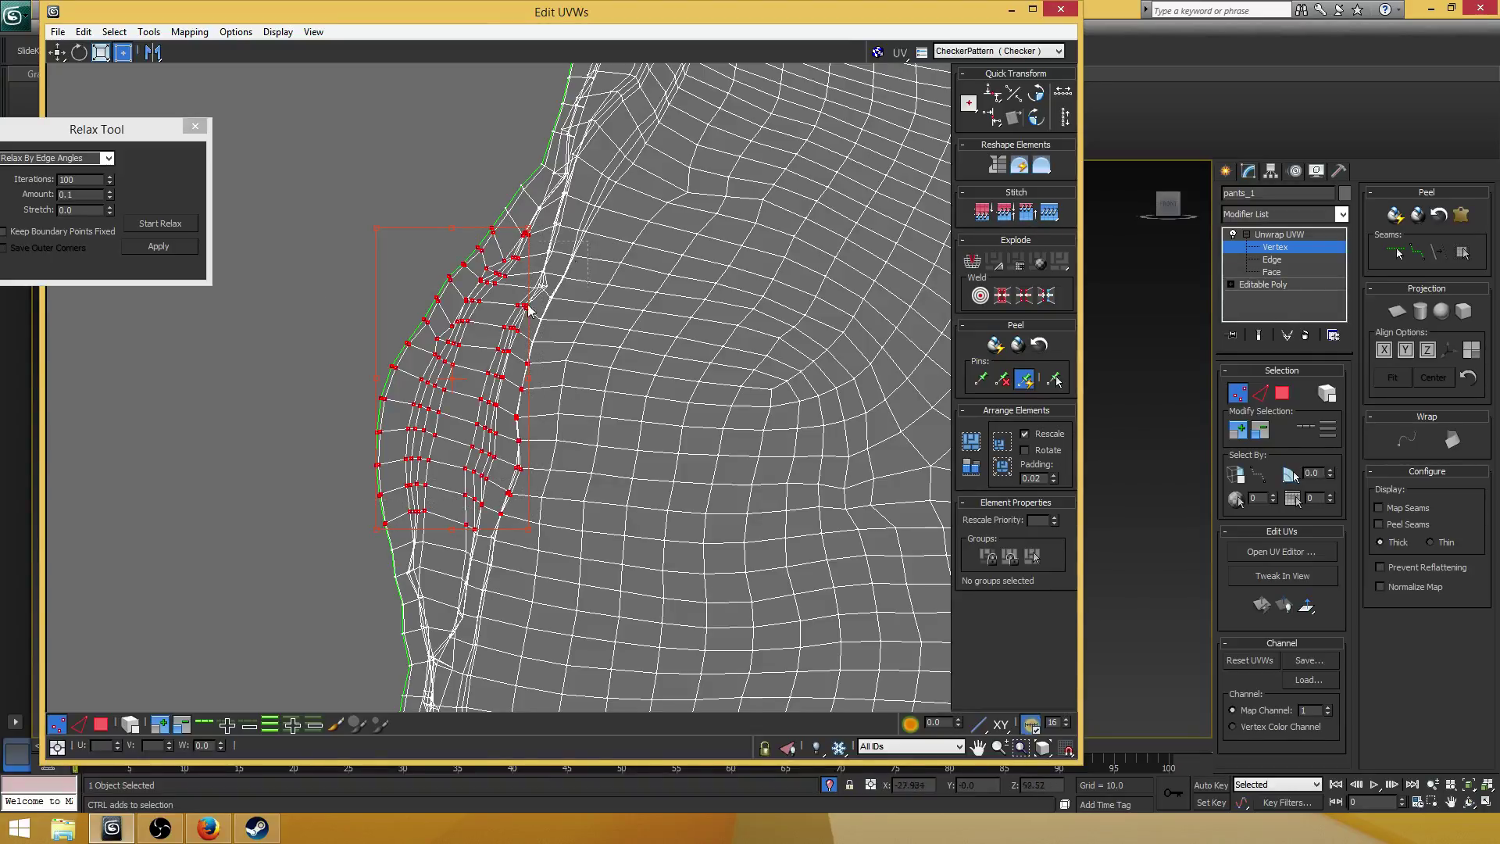
ctrl+drag(463, 342, 556, 367)
ctrl+drag(450, 175, 617, 270)
click(160, 224)
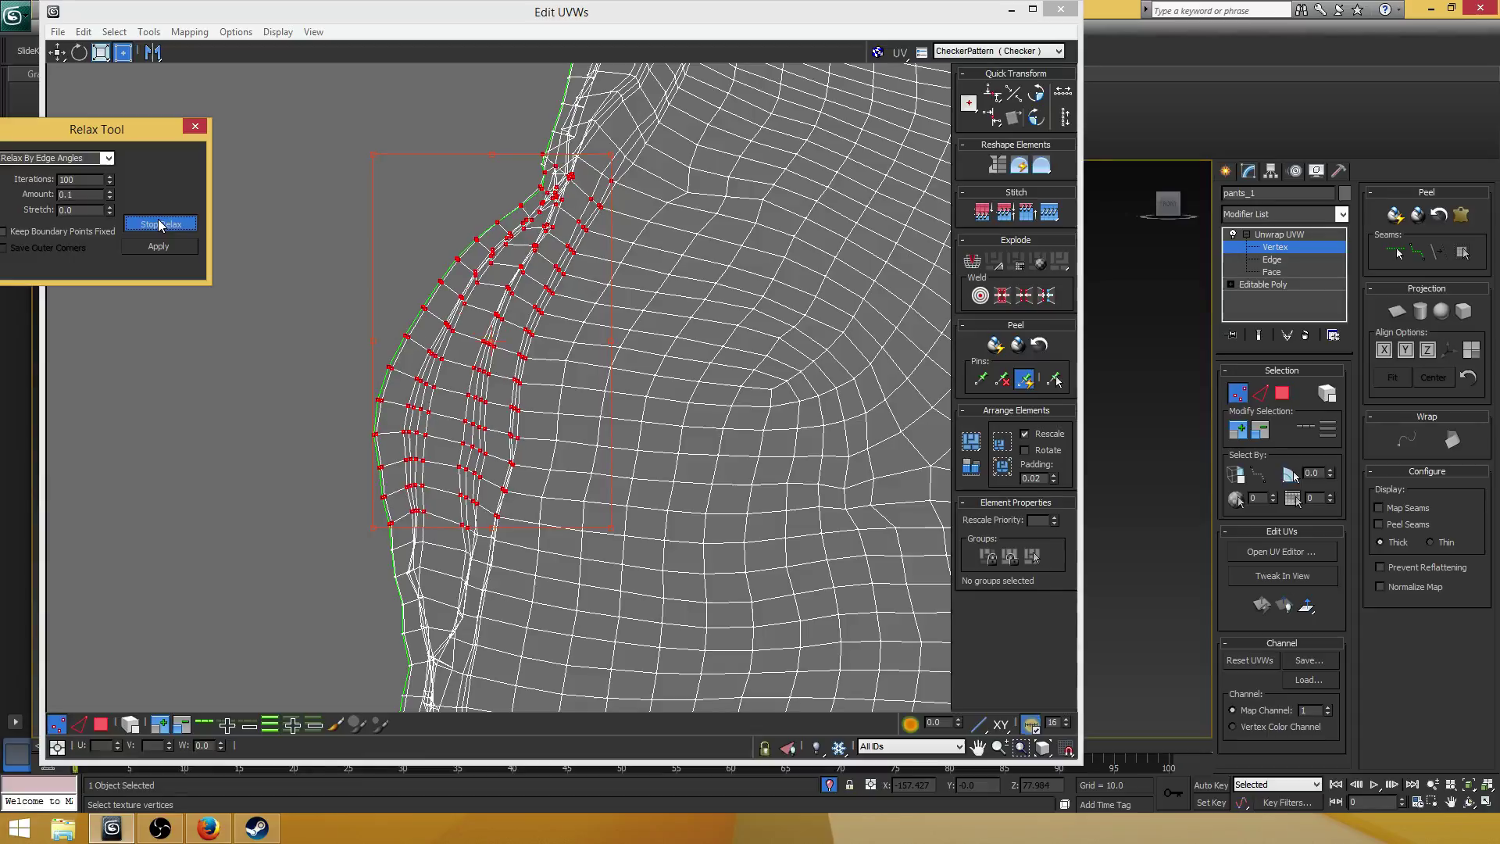
click(159, 225)
- Extend the bulge's vertex selection up the left border past the pinch, adding the inner seam columns beside it
middle_drag(431, 263, 341, 538)
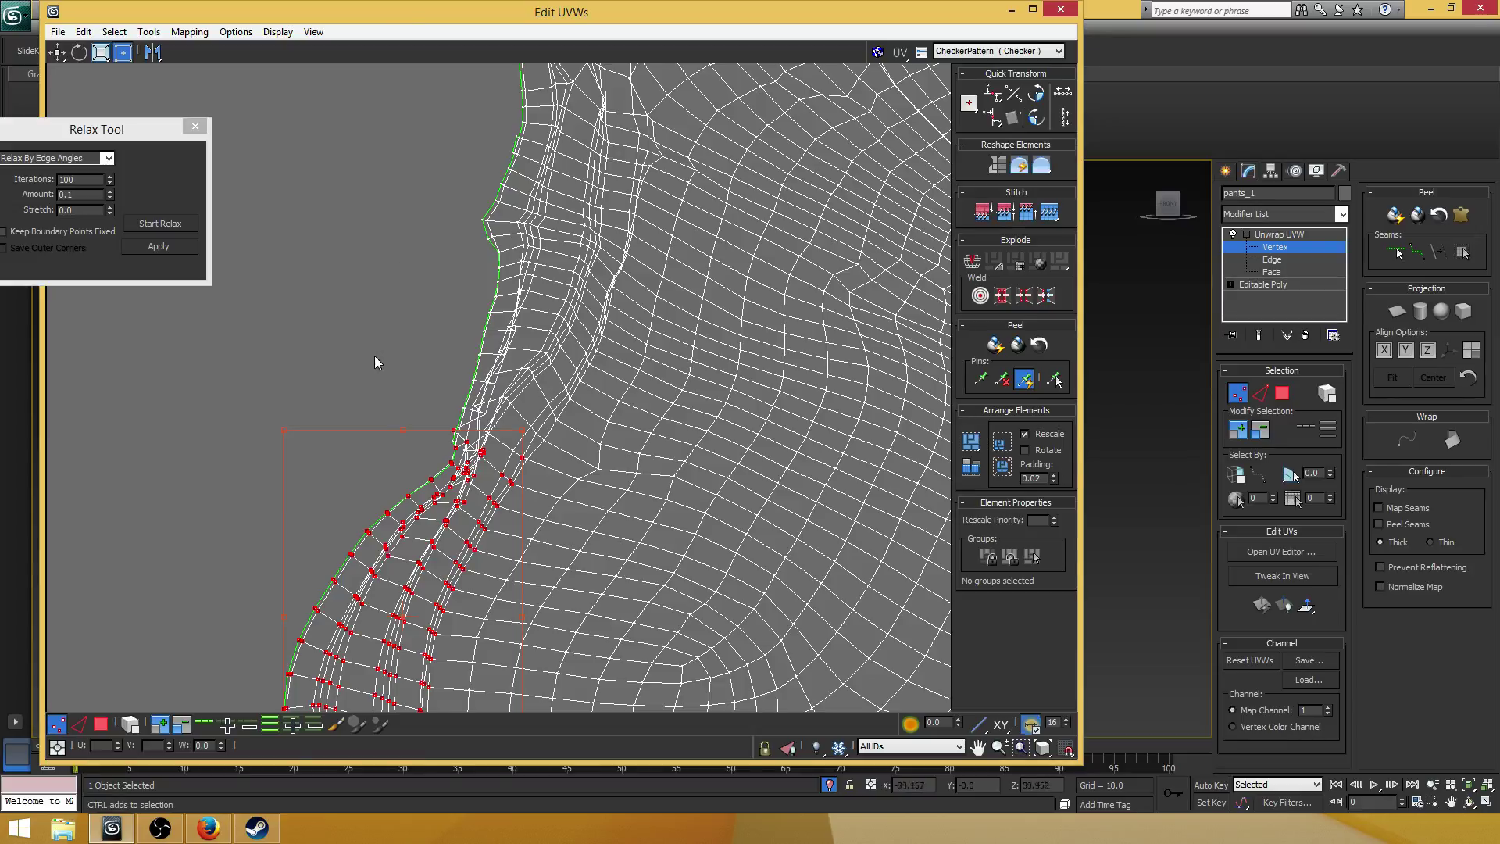
ctrl+drag(544, 517, 407, 293)
middle_drag(361, 420, 446, 230)
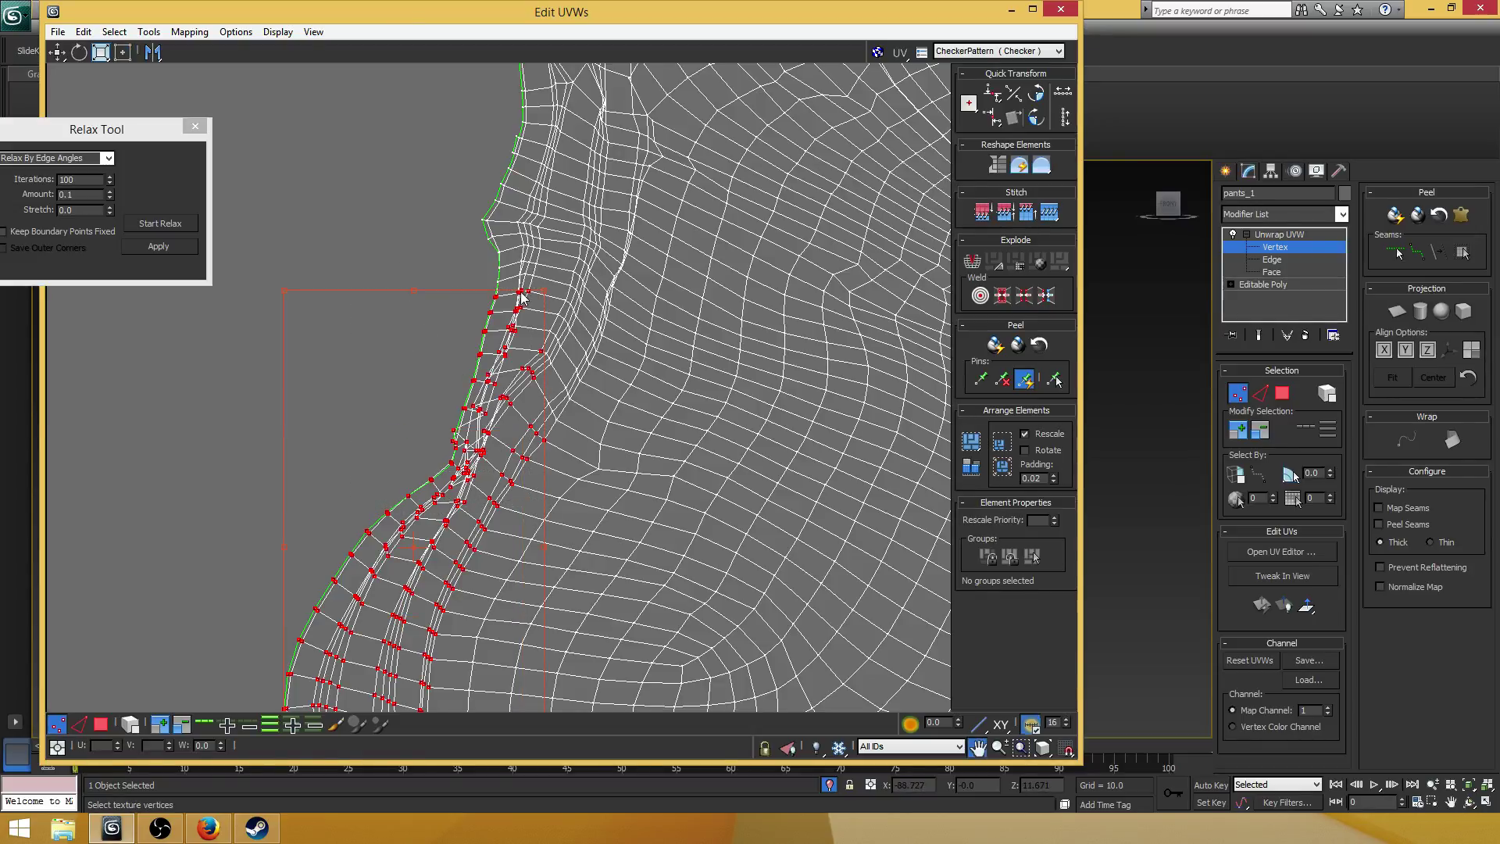
ctrl+click(676, 177)
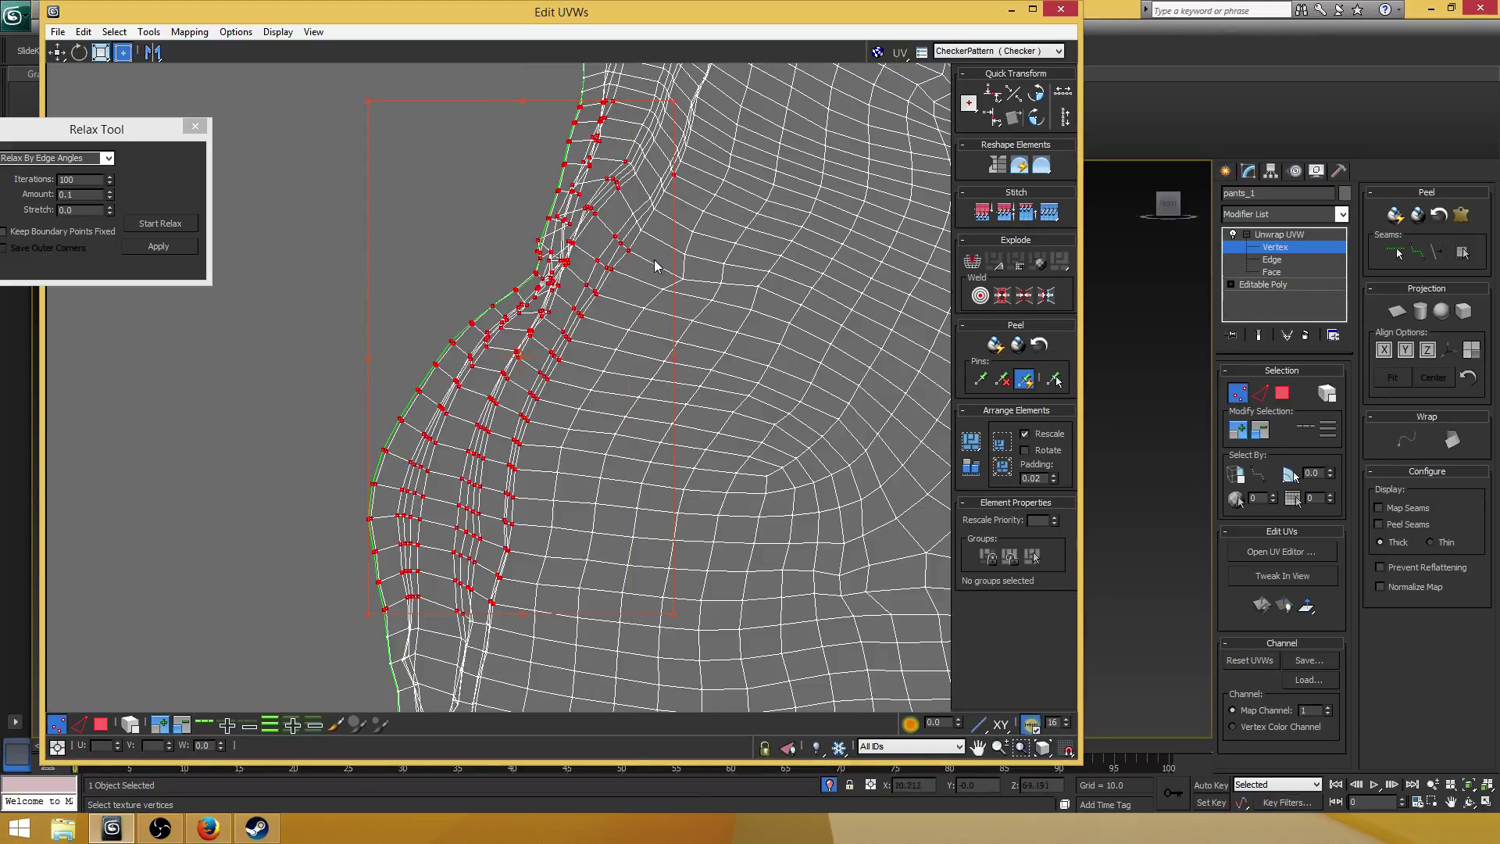
middle_click(696, 222)
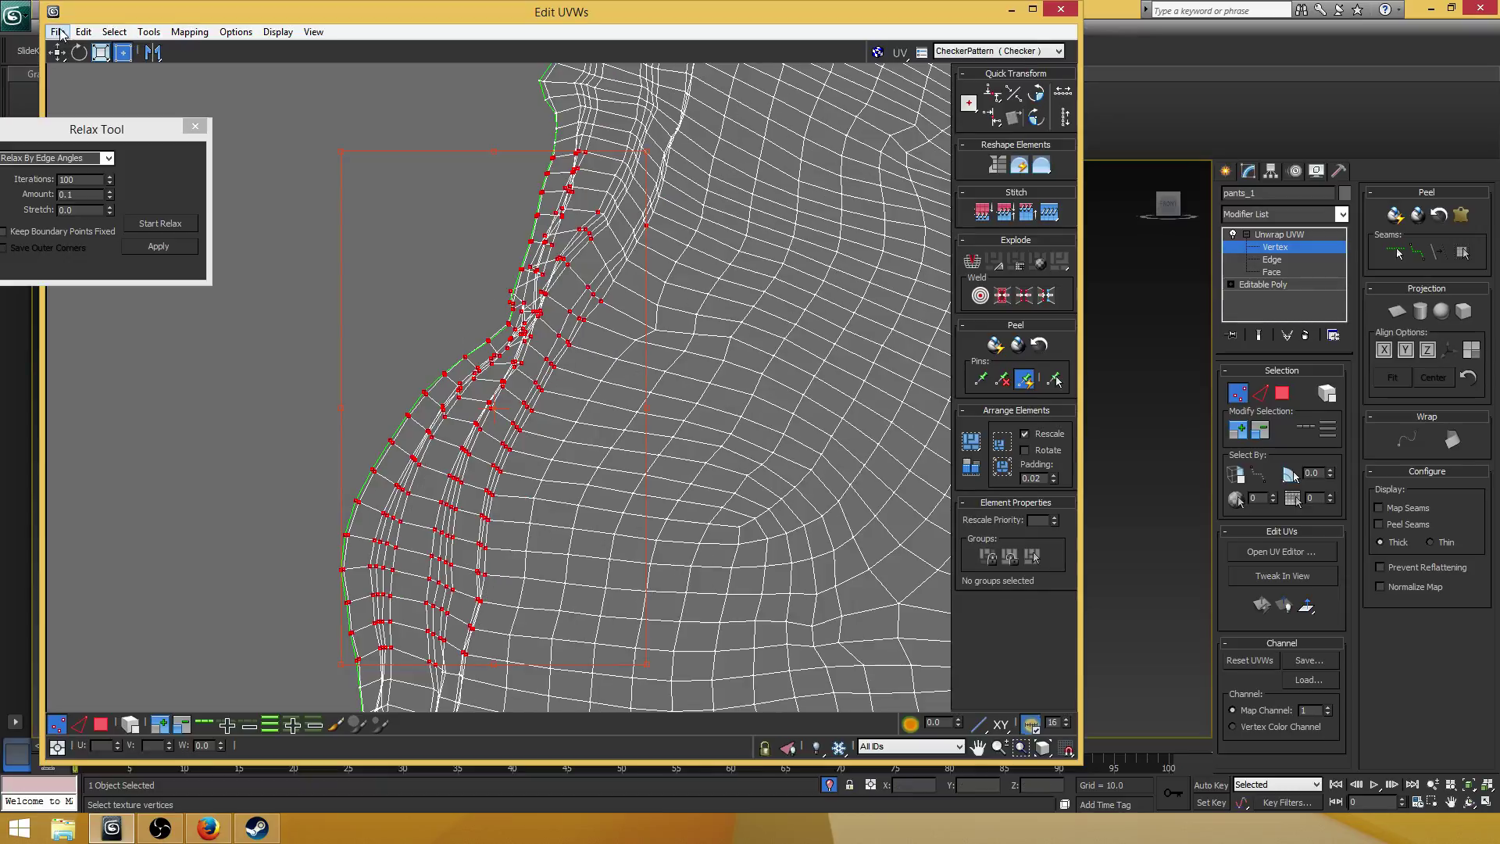
click(57, 53)
drag(663, 222, 503, 267)
drag(638, 306, 547, 210)
middle_drag(664, 196, 641, 250)
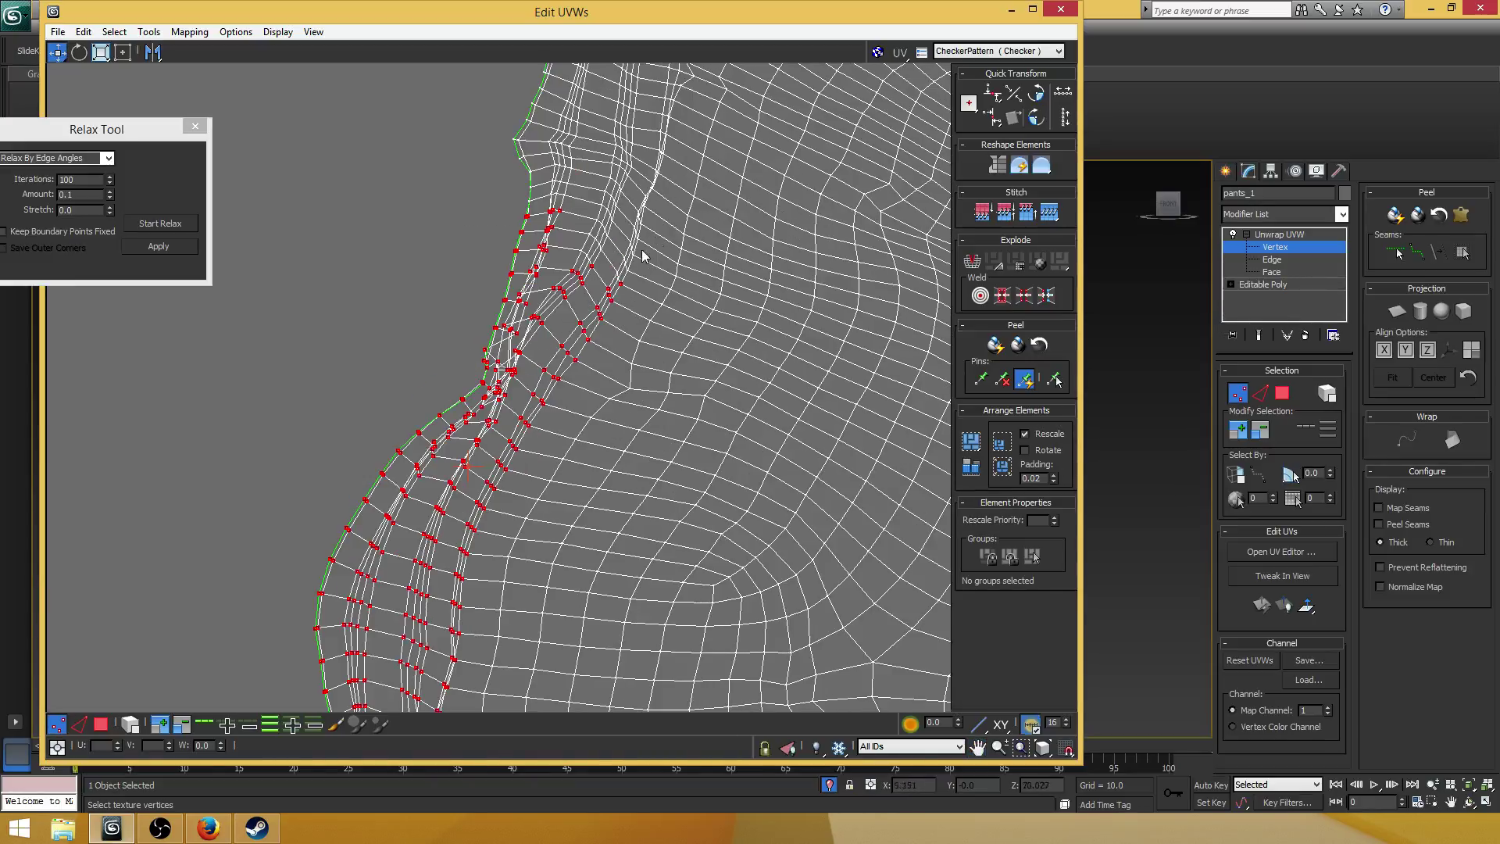
drag(625, 306, 563, 268)
ctrl+drag(644, 292, 560, 257)
ctrl+drag(622, 218, 575, 272)
key(ctrl+p)
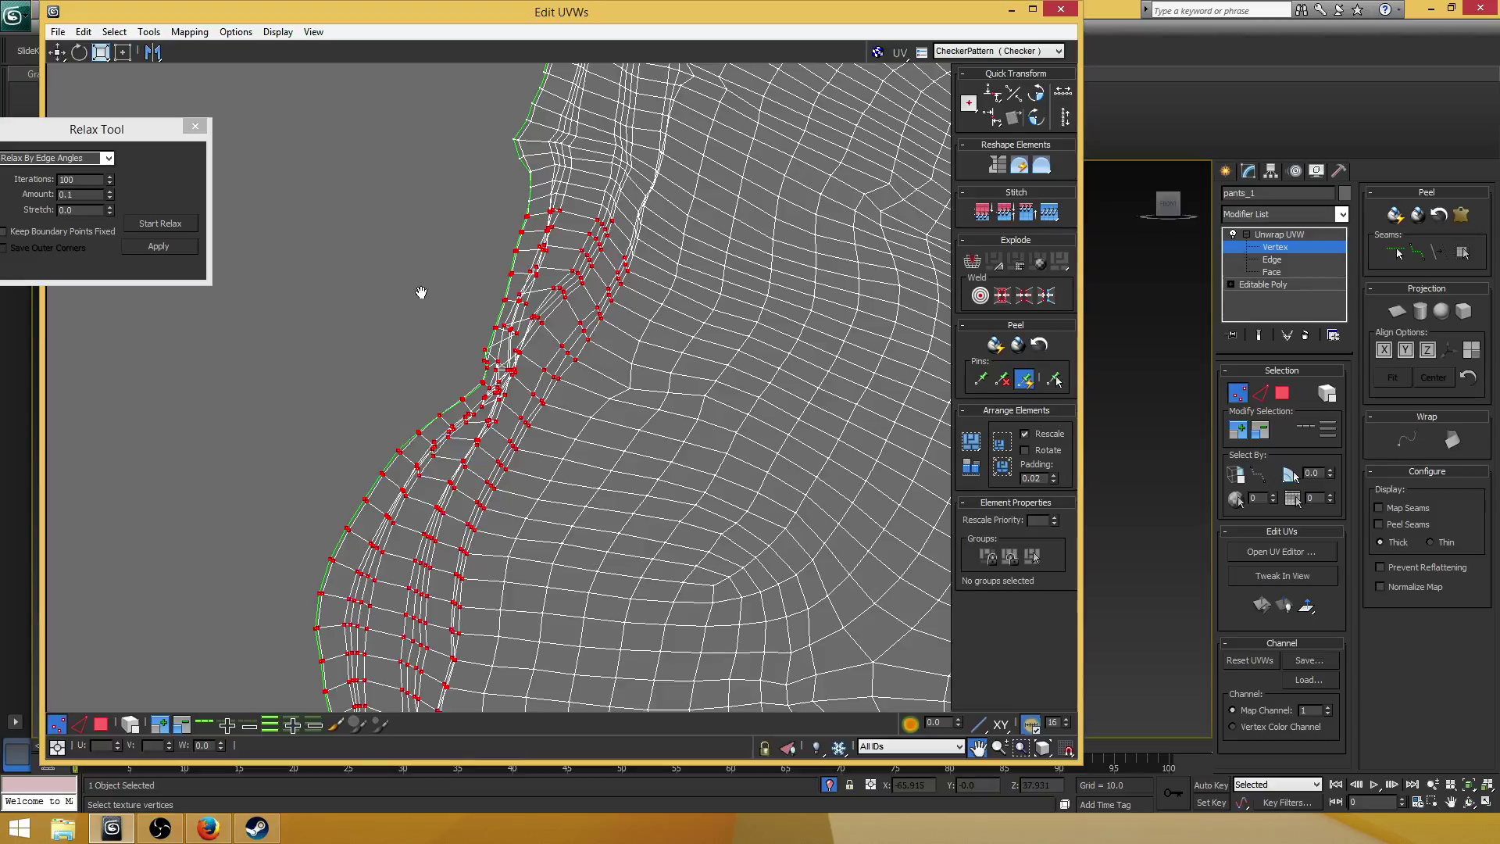
- Extend the vertex selection down through the lower part of the left border's bulge and relax it repeatedly by edge angles
middle_drag(421, 292, 441, 192)
middle_drag(441, 360, 457, 237)
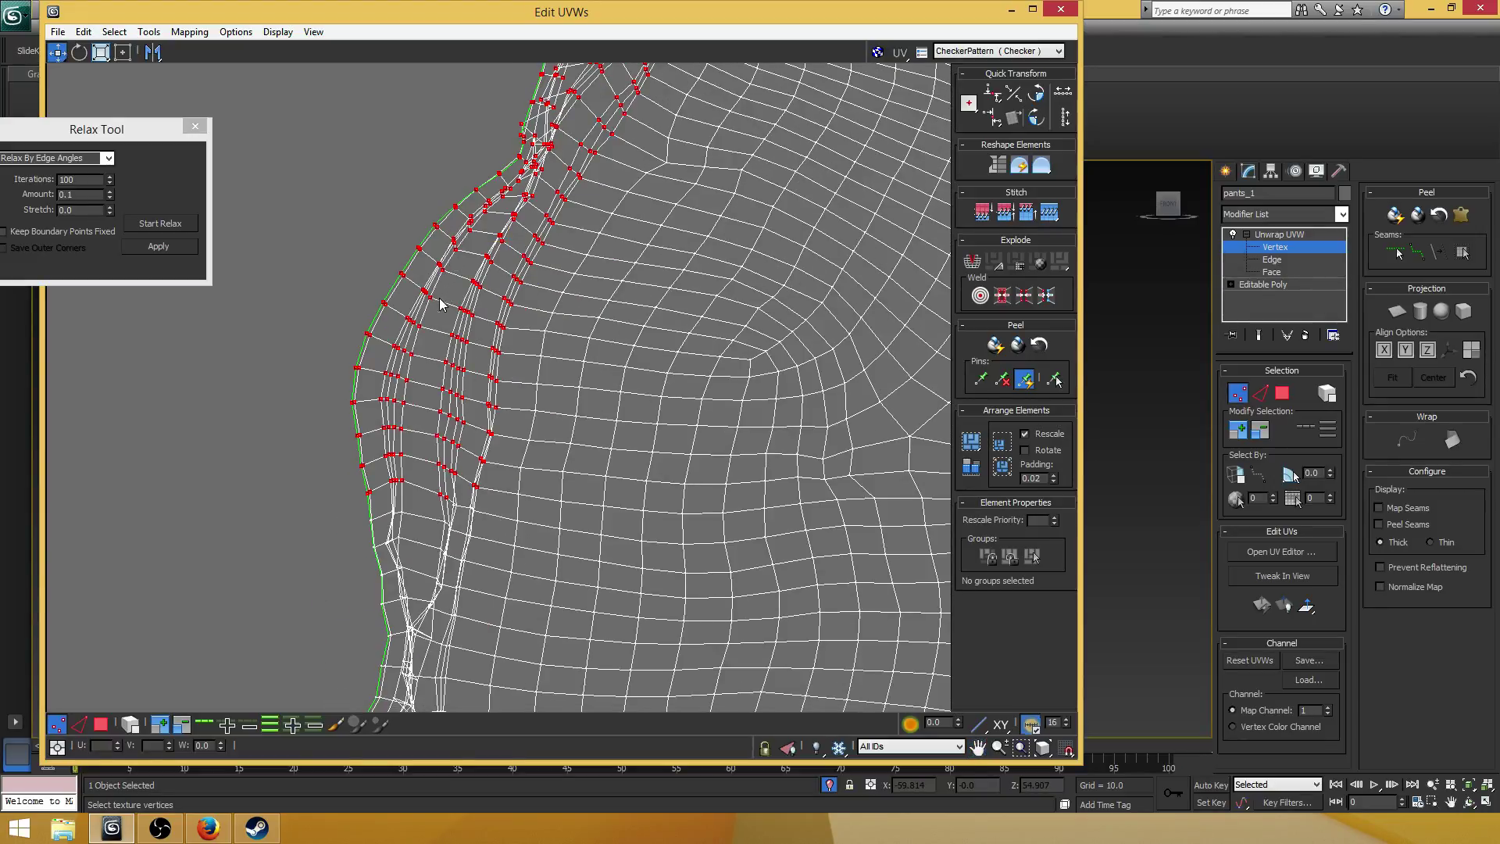
middle_drag(404, 424, 442, 314)
ctrl+drag(312, 315, 531, 416)
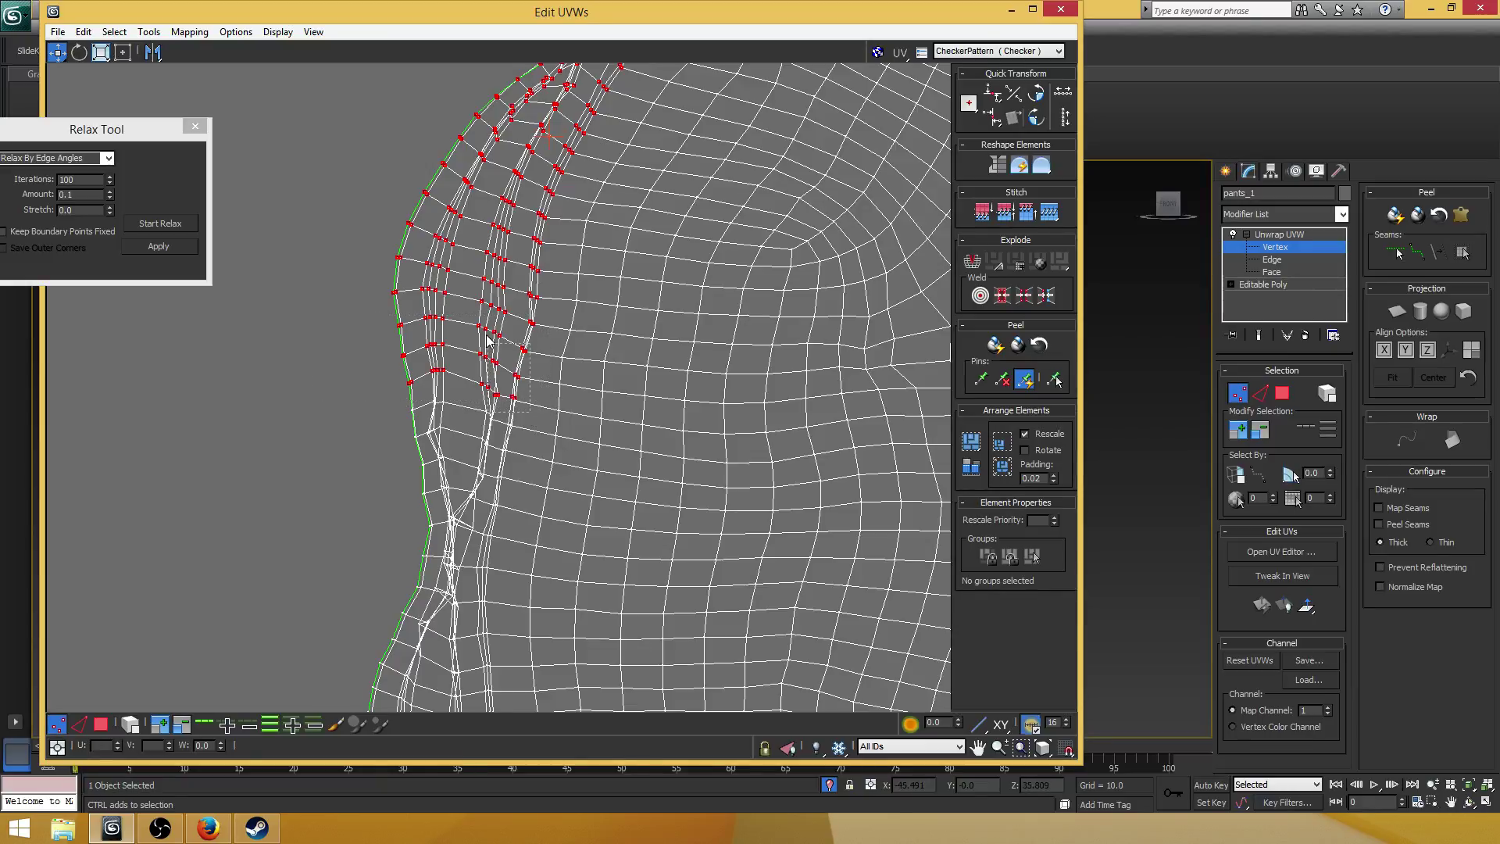
click(165, 223)
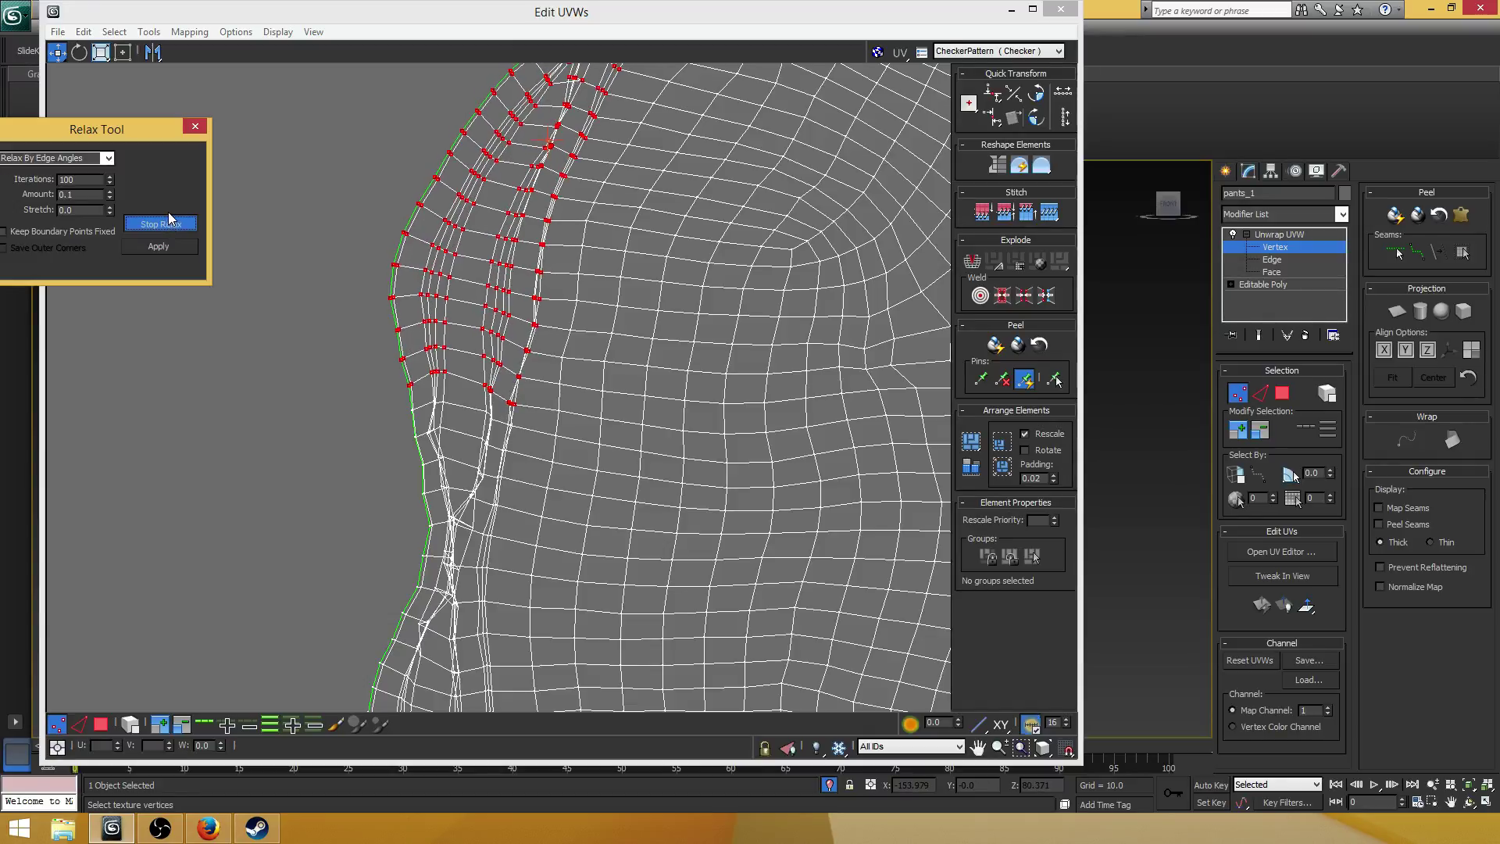
click(169, 222)
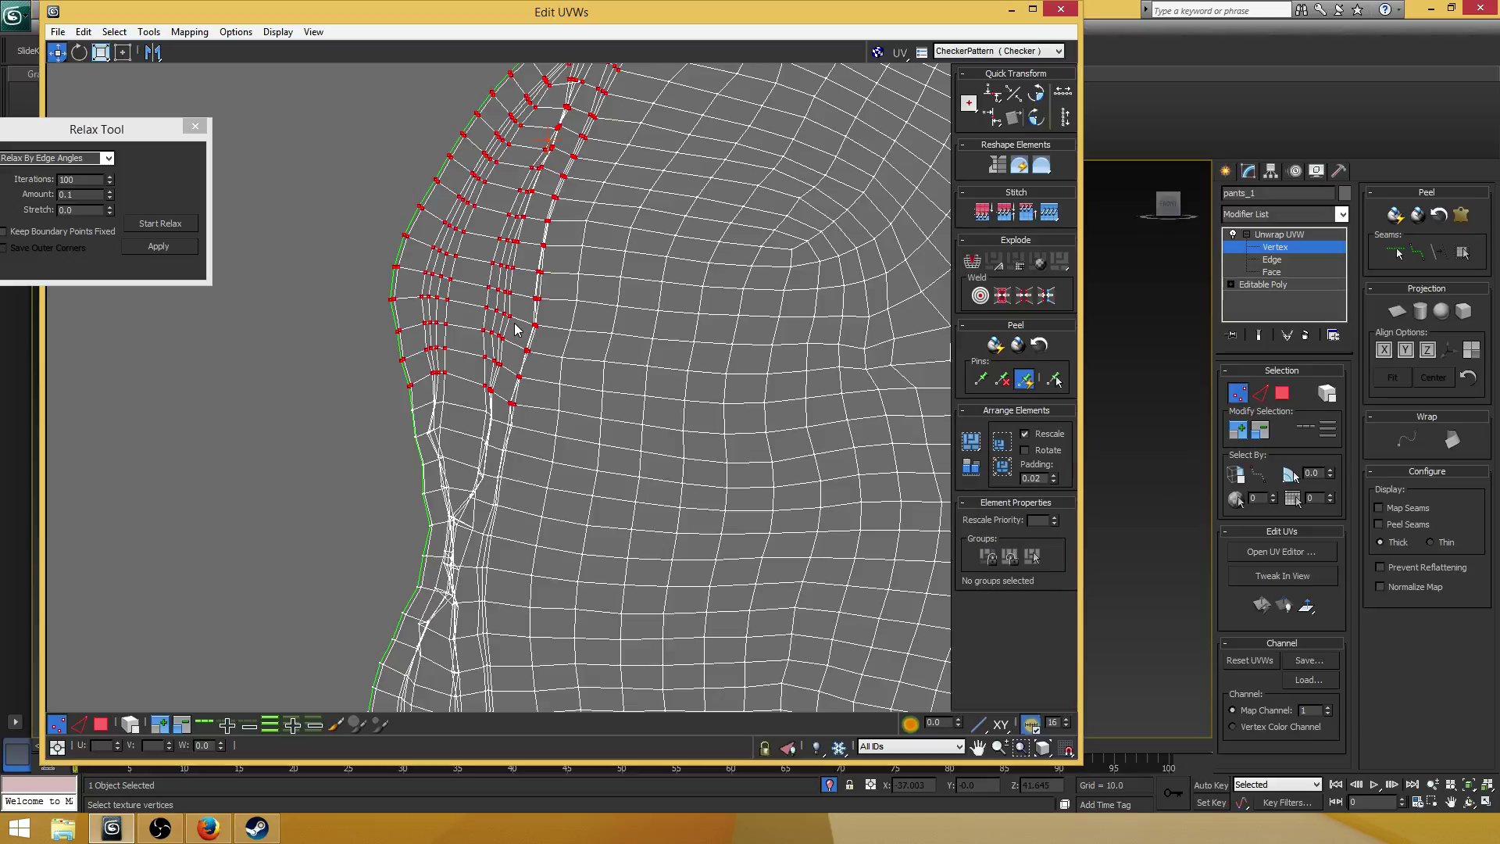
click(134, 251)
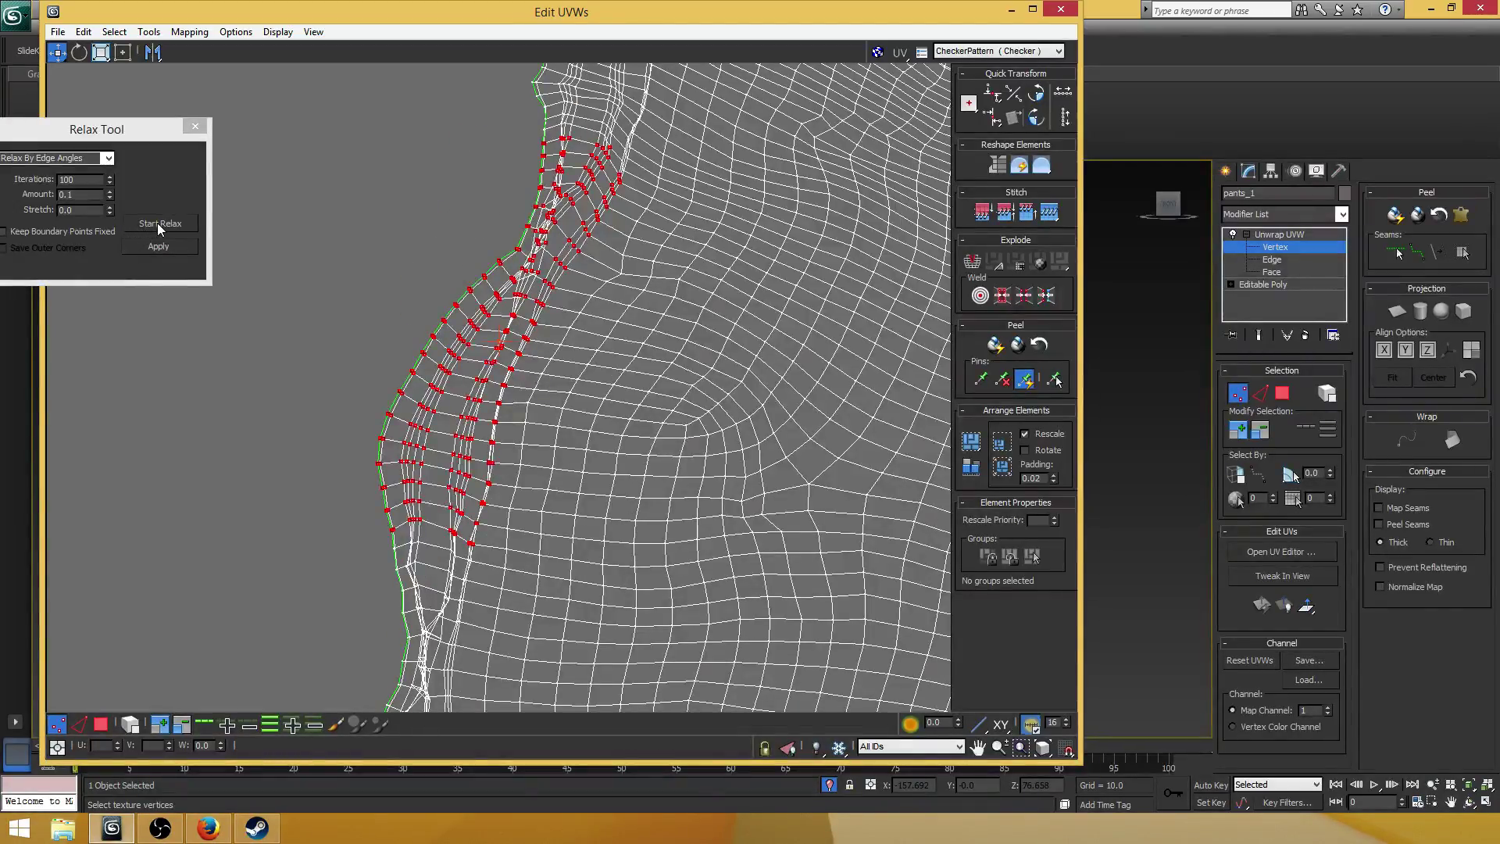
click(157, 223)
click(149, 219)
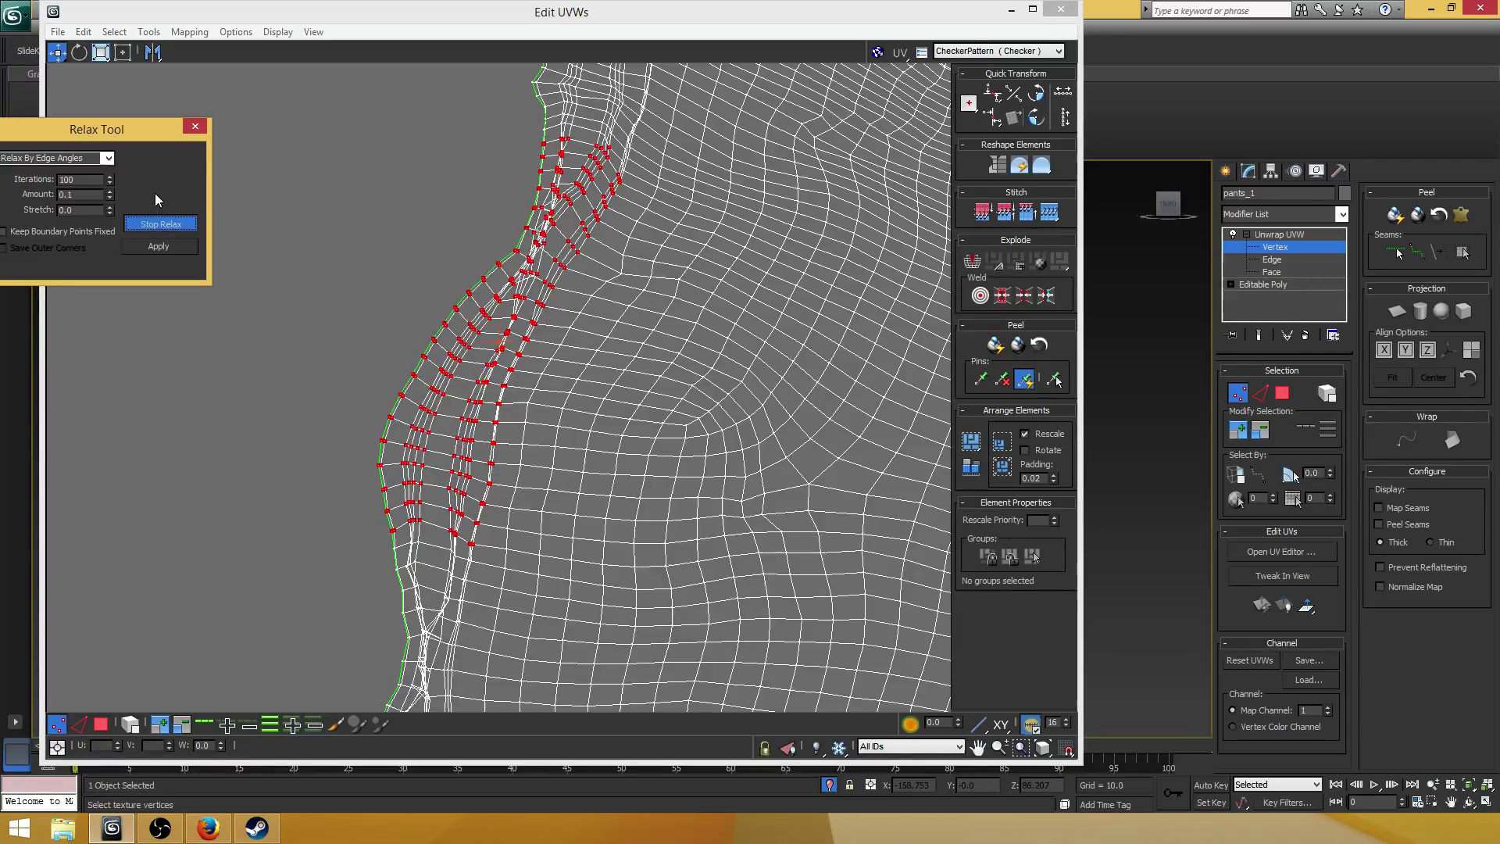
- Select only the pinched border and seam vertices between the bulge and the outward step below it, and relax them by edge angles
middle_drag(570, 420, 674, 128)
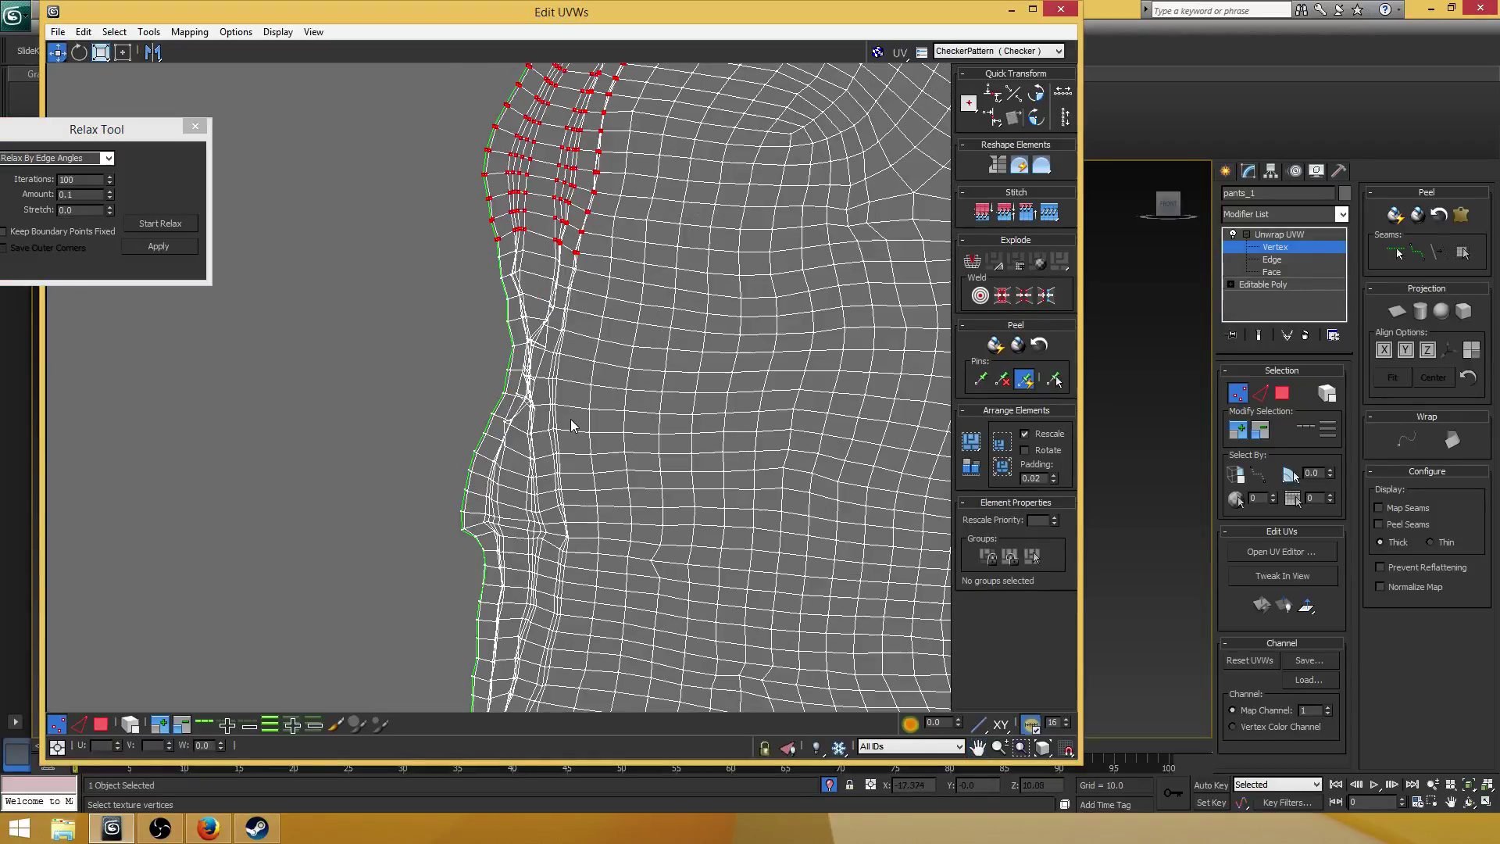
middle_drag(571, 419, 431, 211)
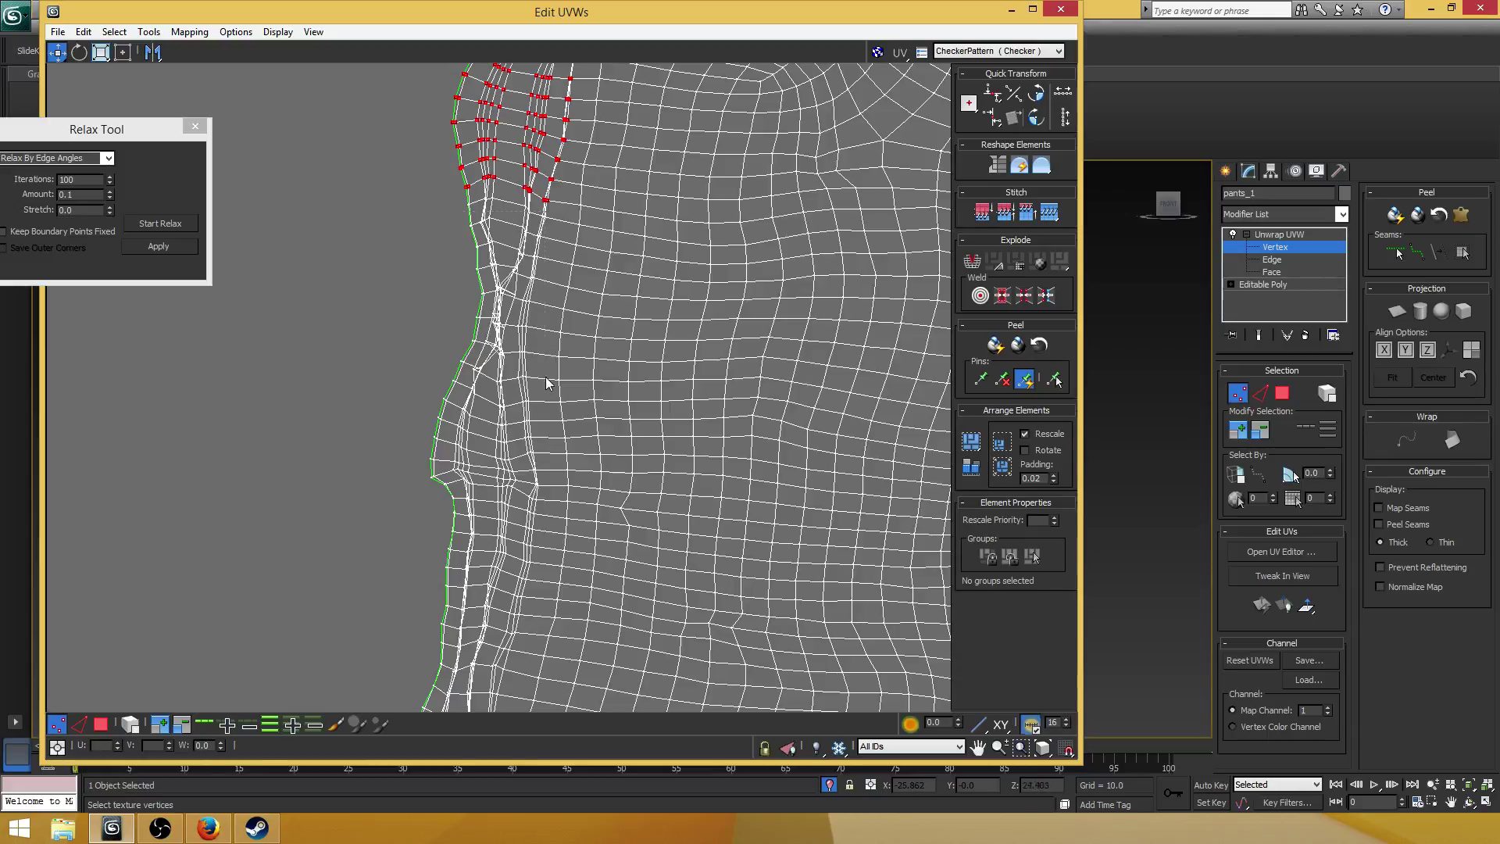
drag(545, 450, 549, 425)
drag(417, 419, 420, 418)
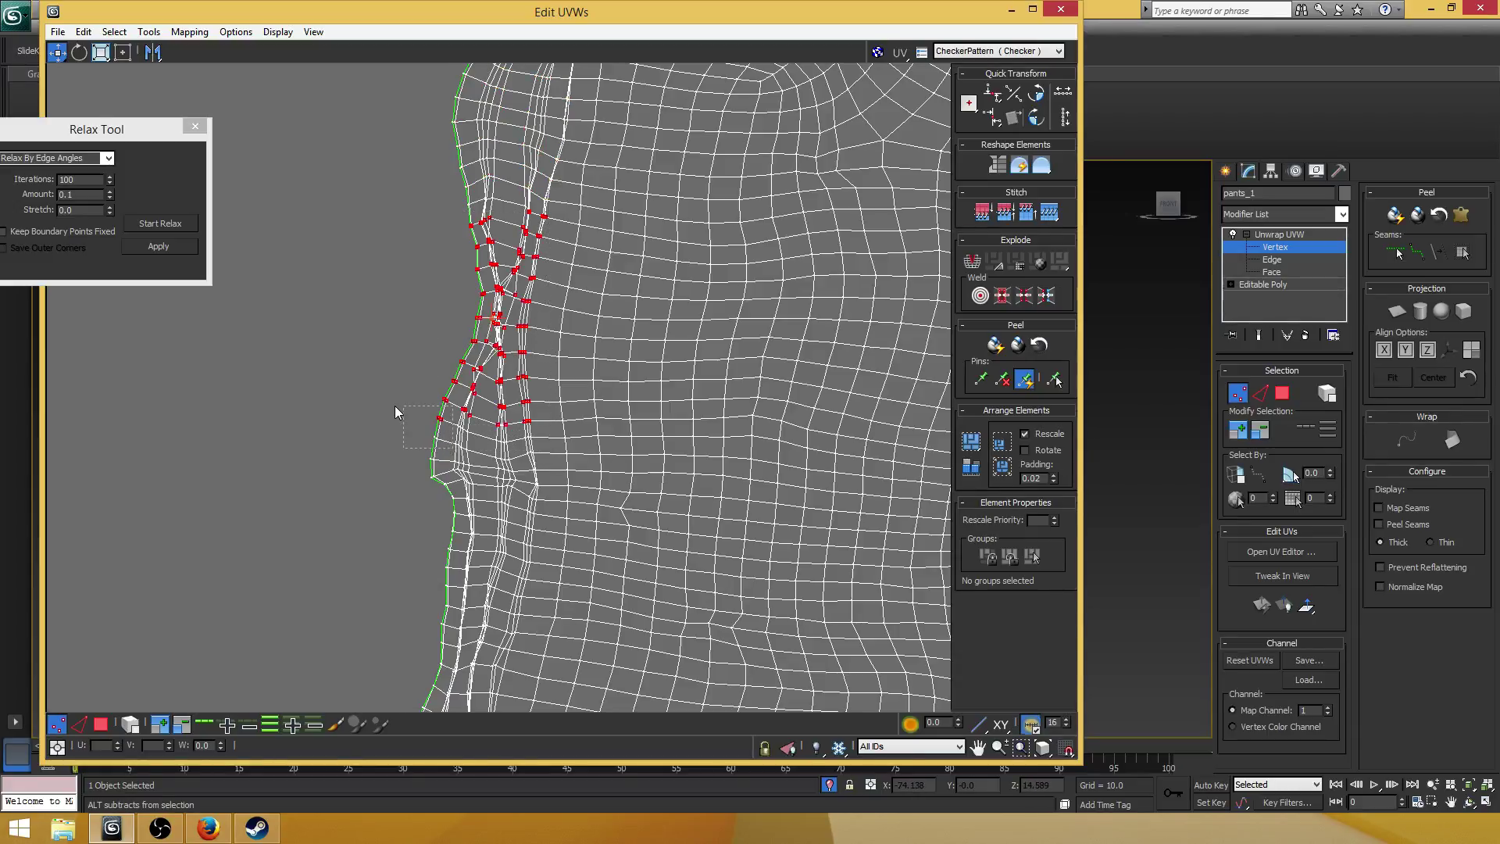
click(168, 224)
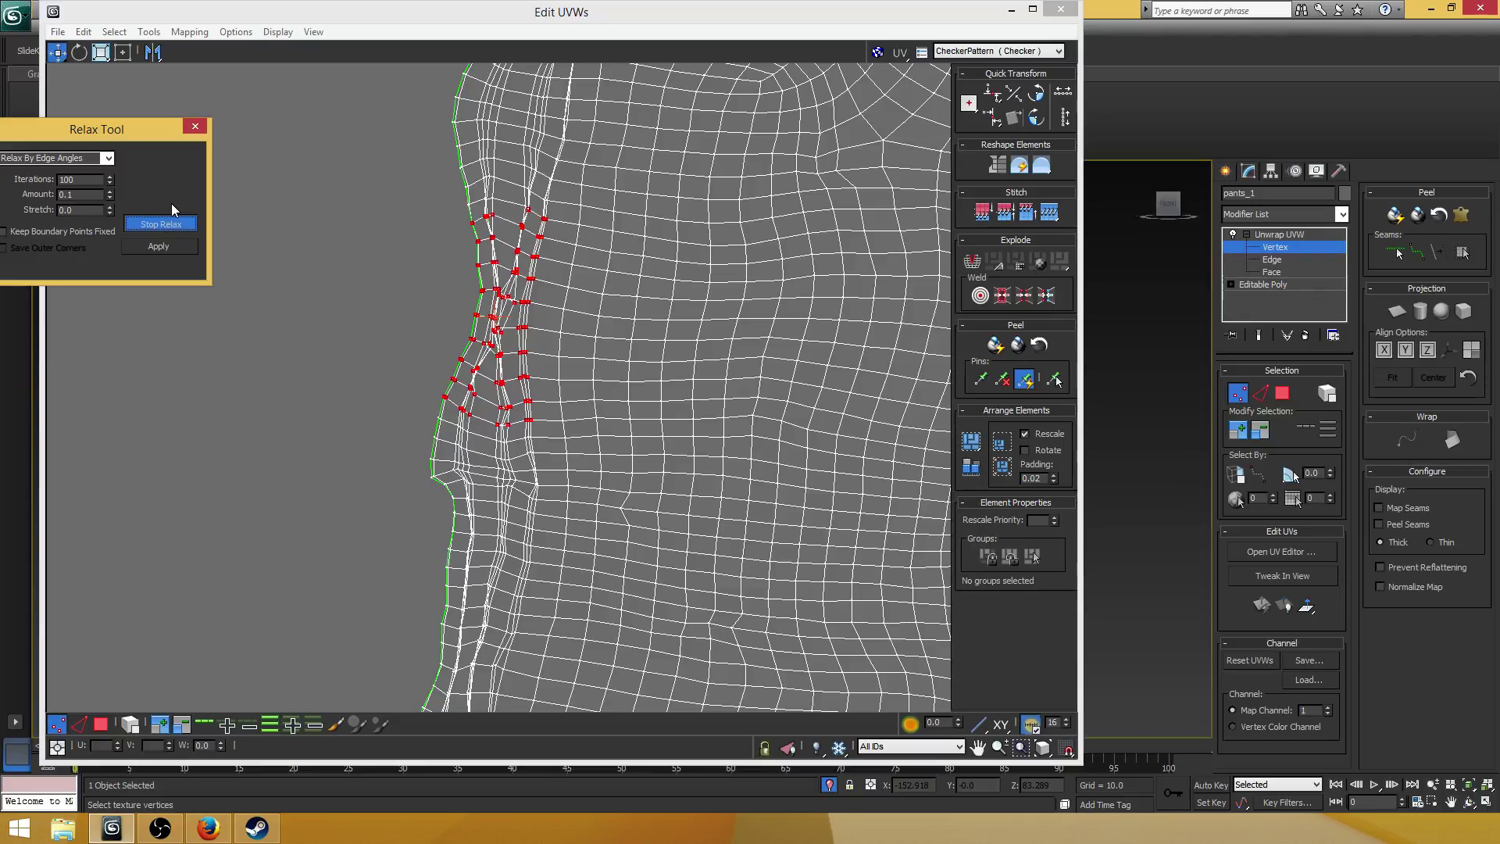
click(161, 223)
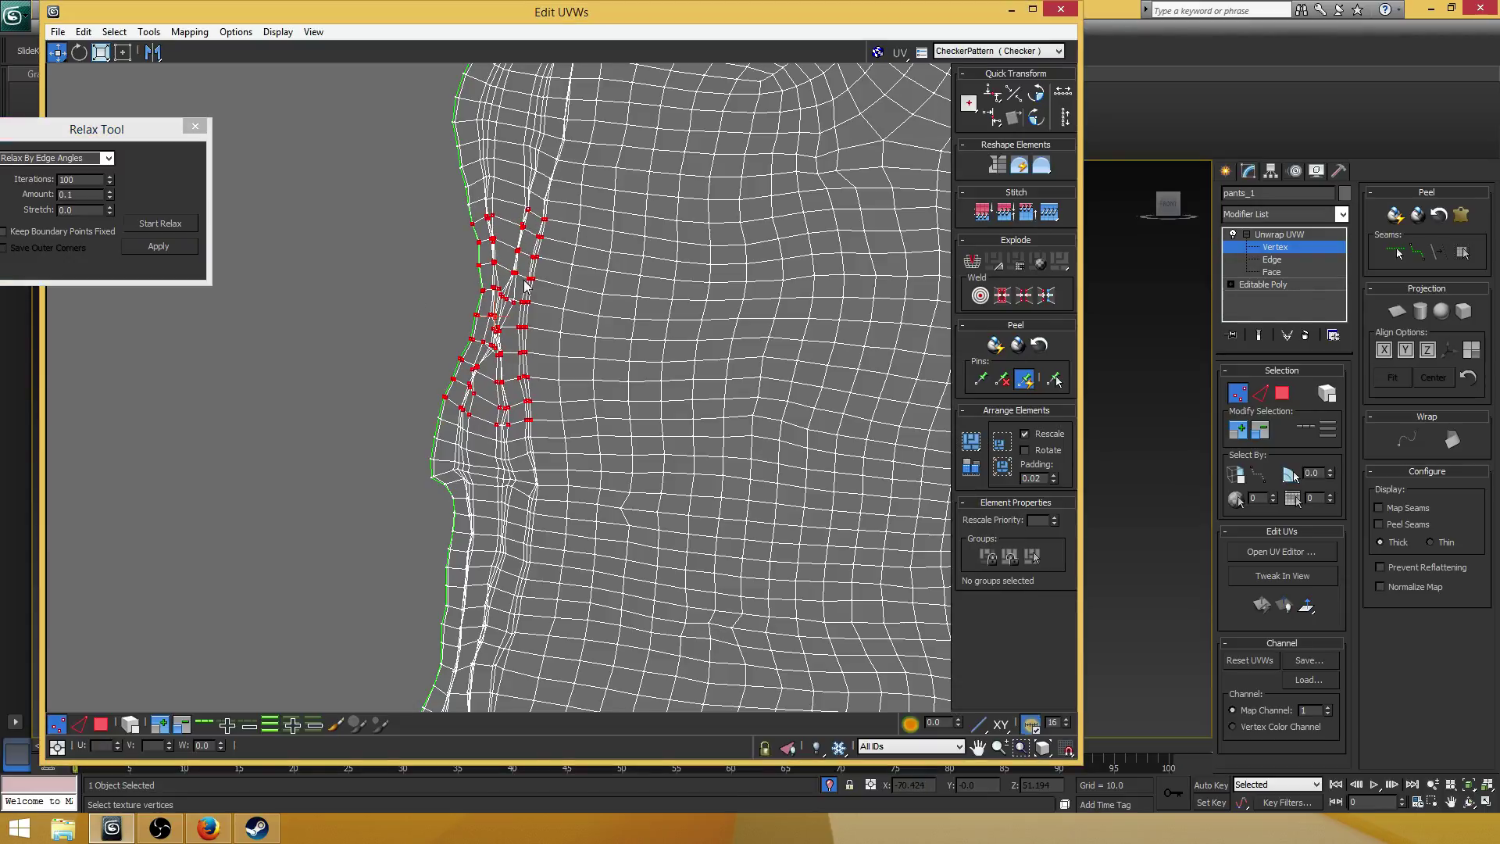
- Separate the overlapping outer seam vertices on the two rows just below the pinch so they line up in order
click(551, 269)
scroll(484, 322, up, 6)
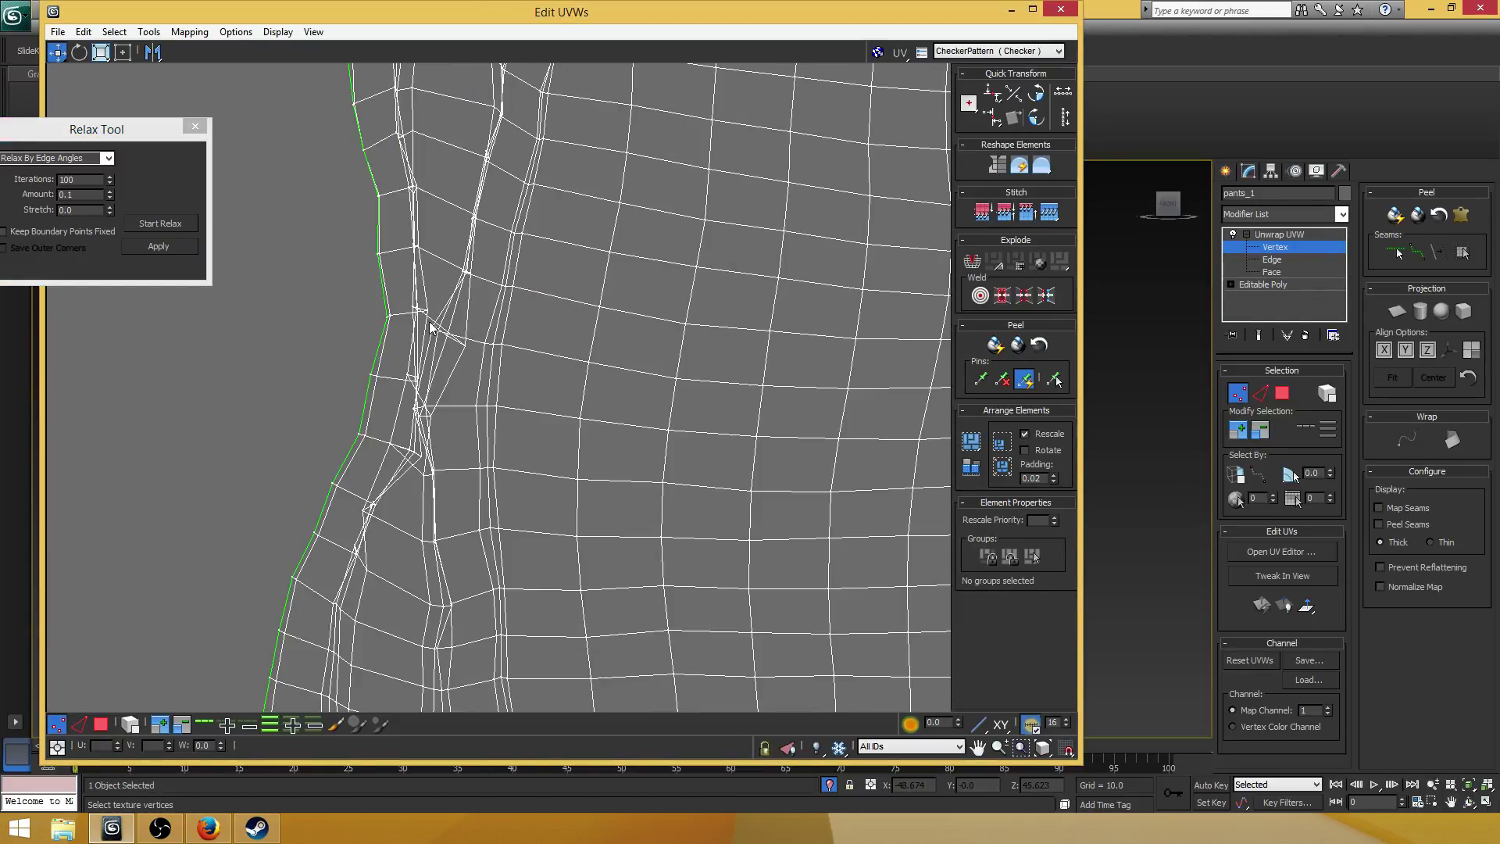
middle_drag(350, 447, 409, 332)
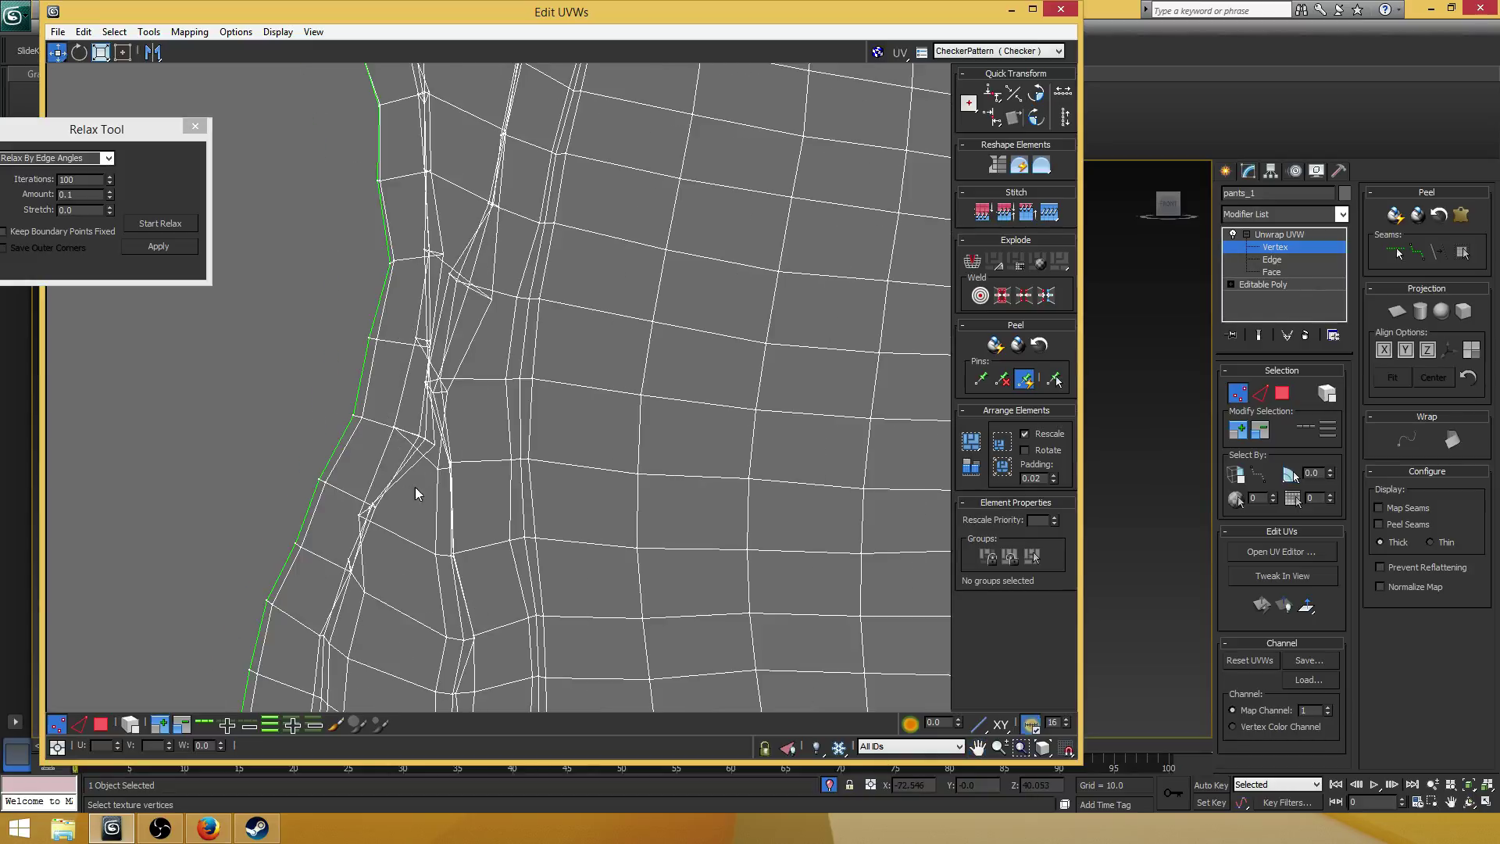
middle_drag(371, 538, 384, 488)
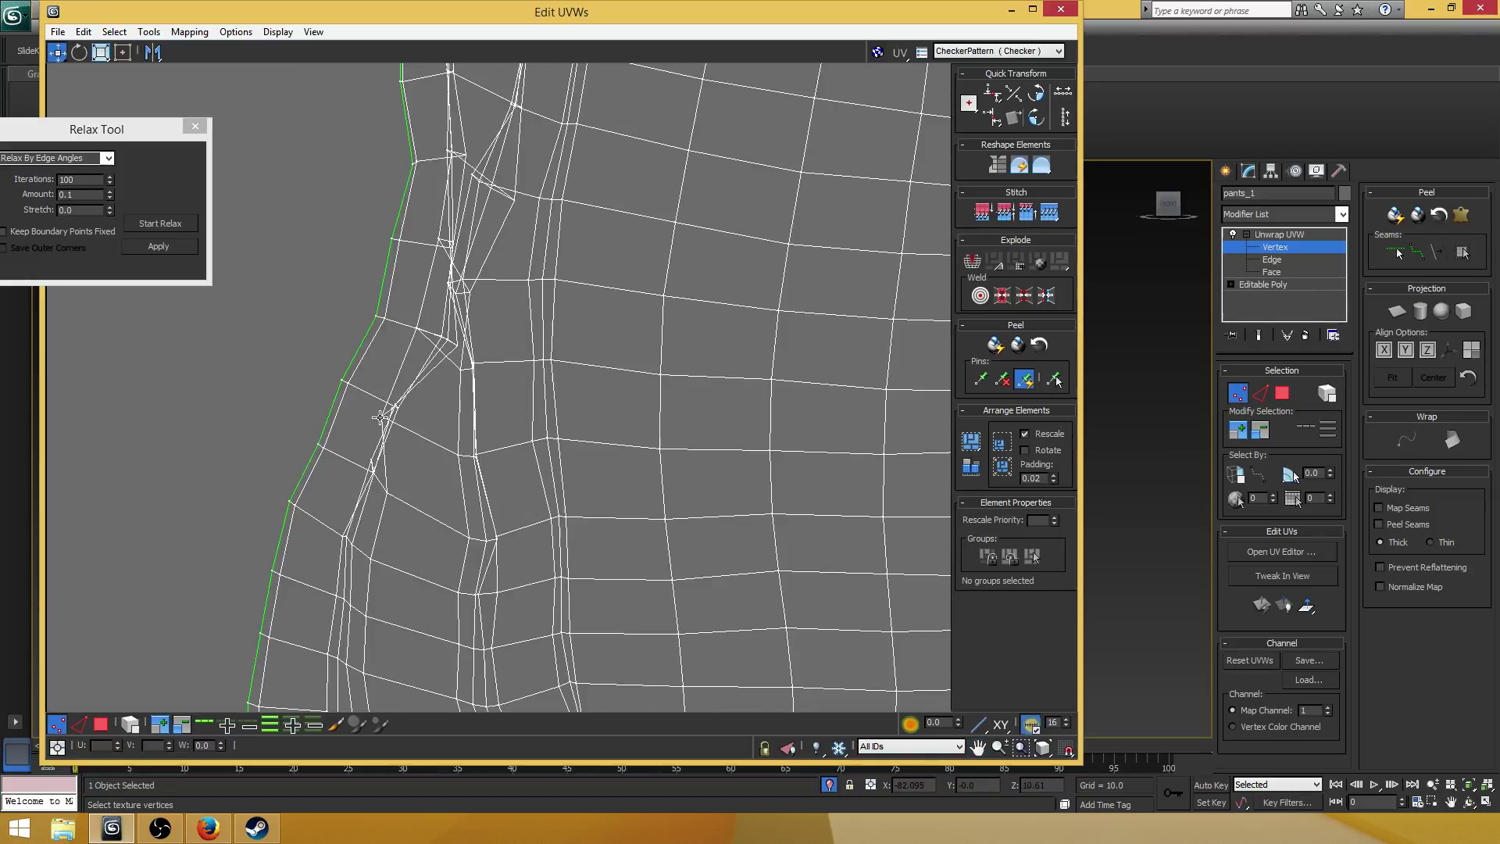
drag(381, 418, 411, 424)
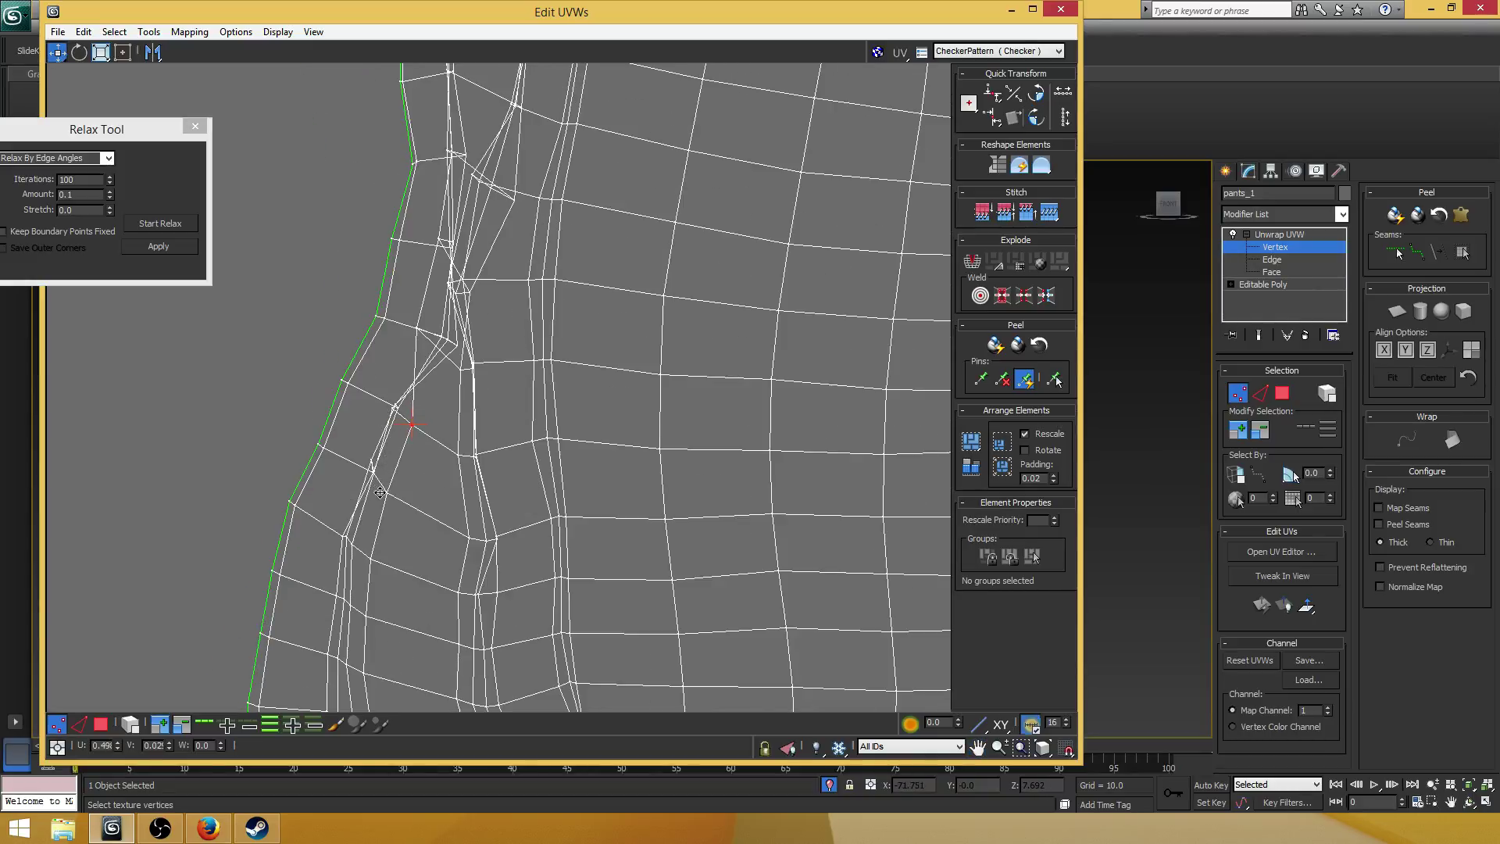
scroll(371, 472, up, 4)
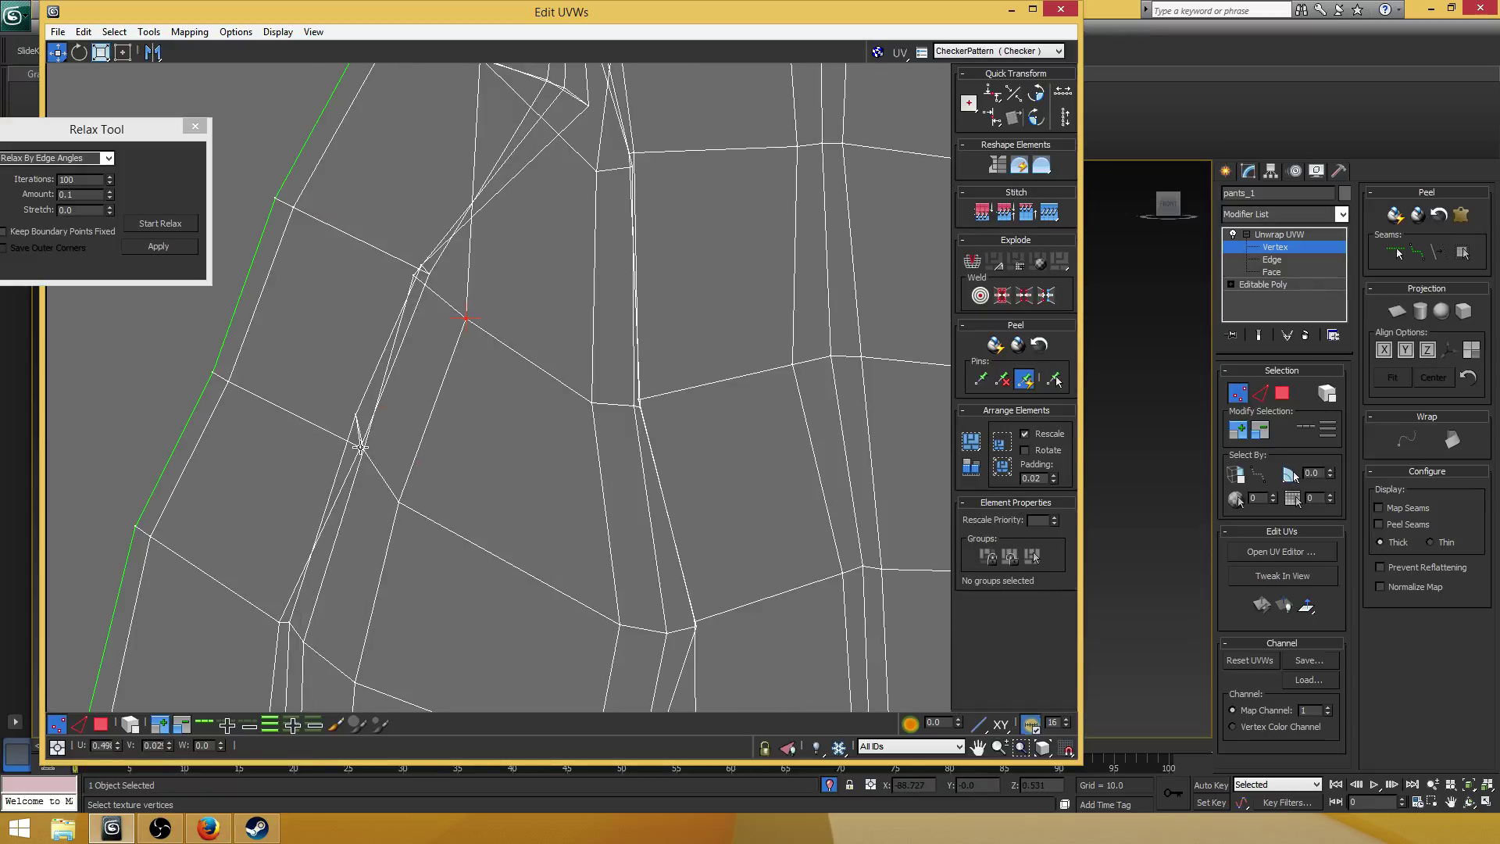
drag(361, 448, 327, 422)
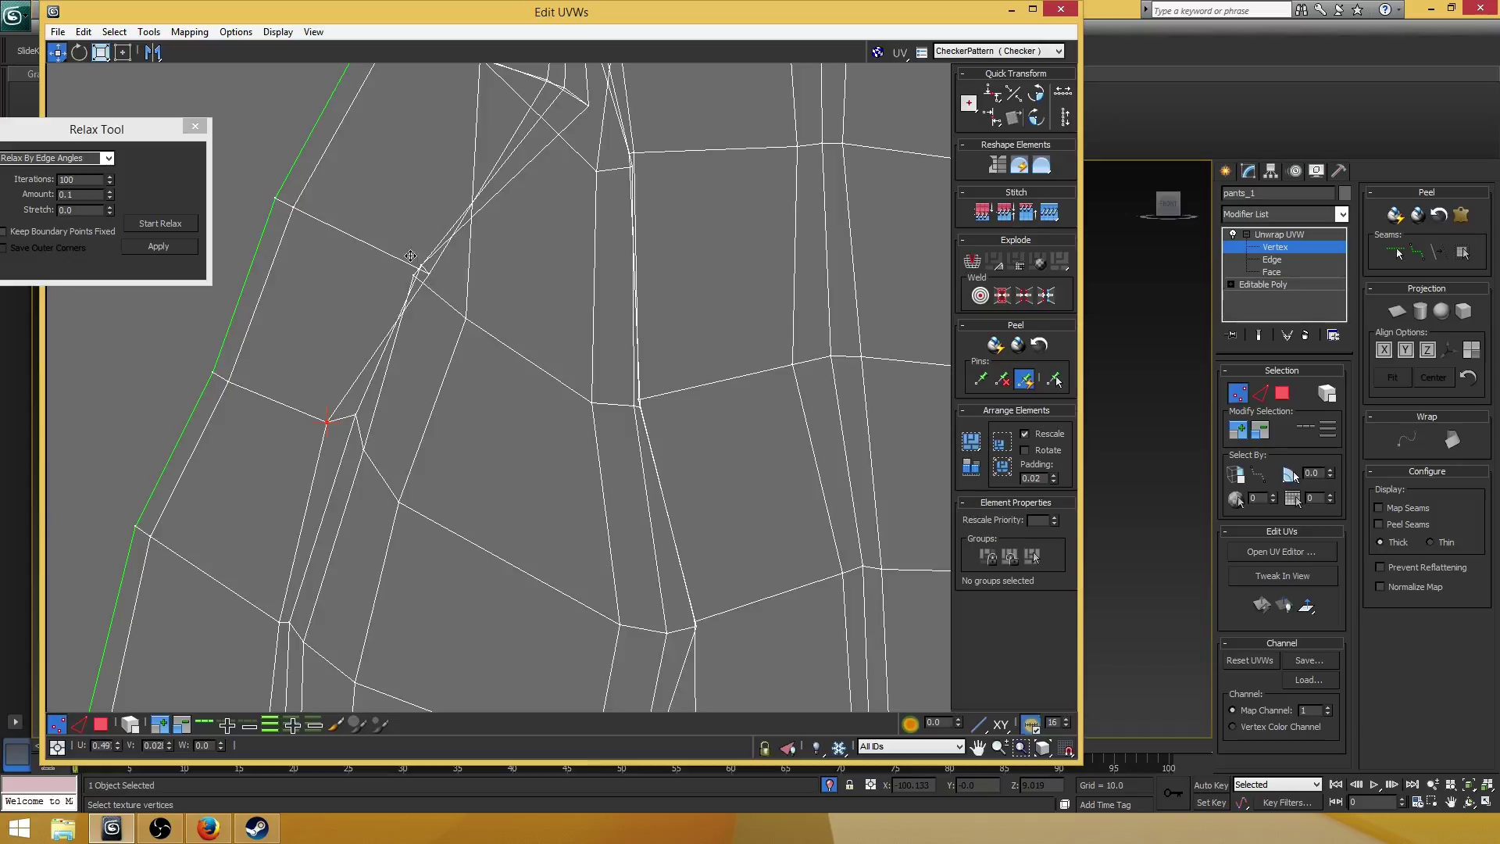
drag(412, 263, 394, 254)
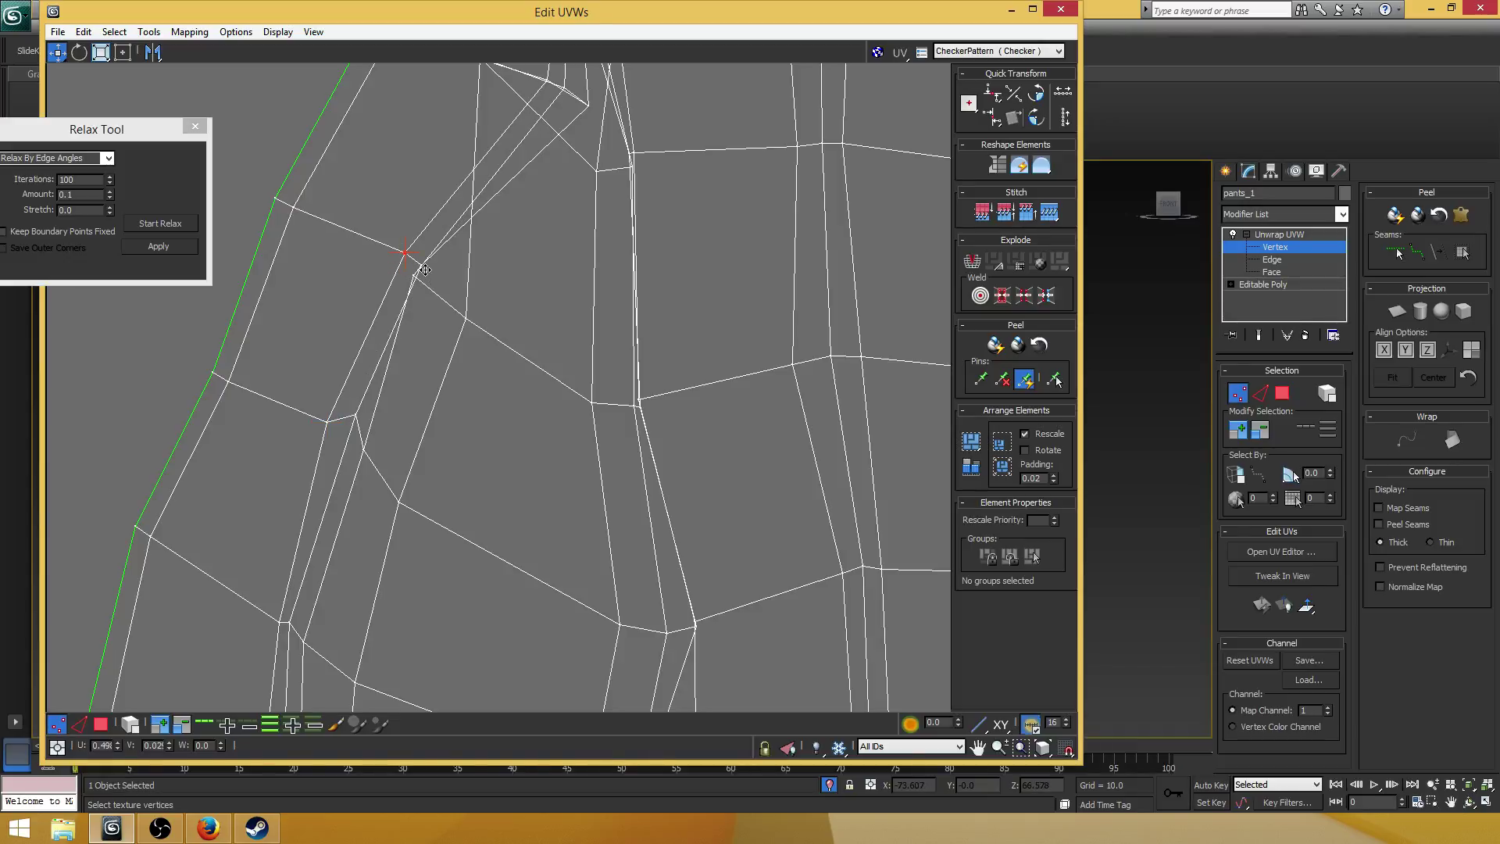
key(ctrl+z)
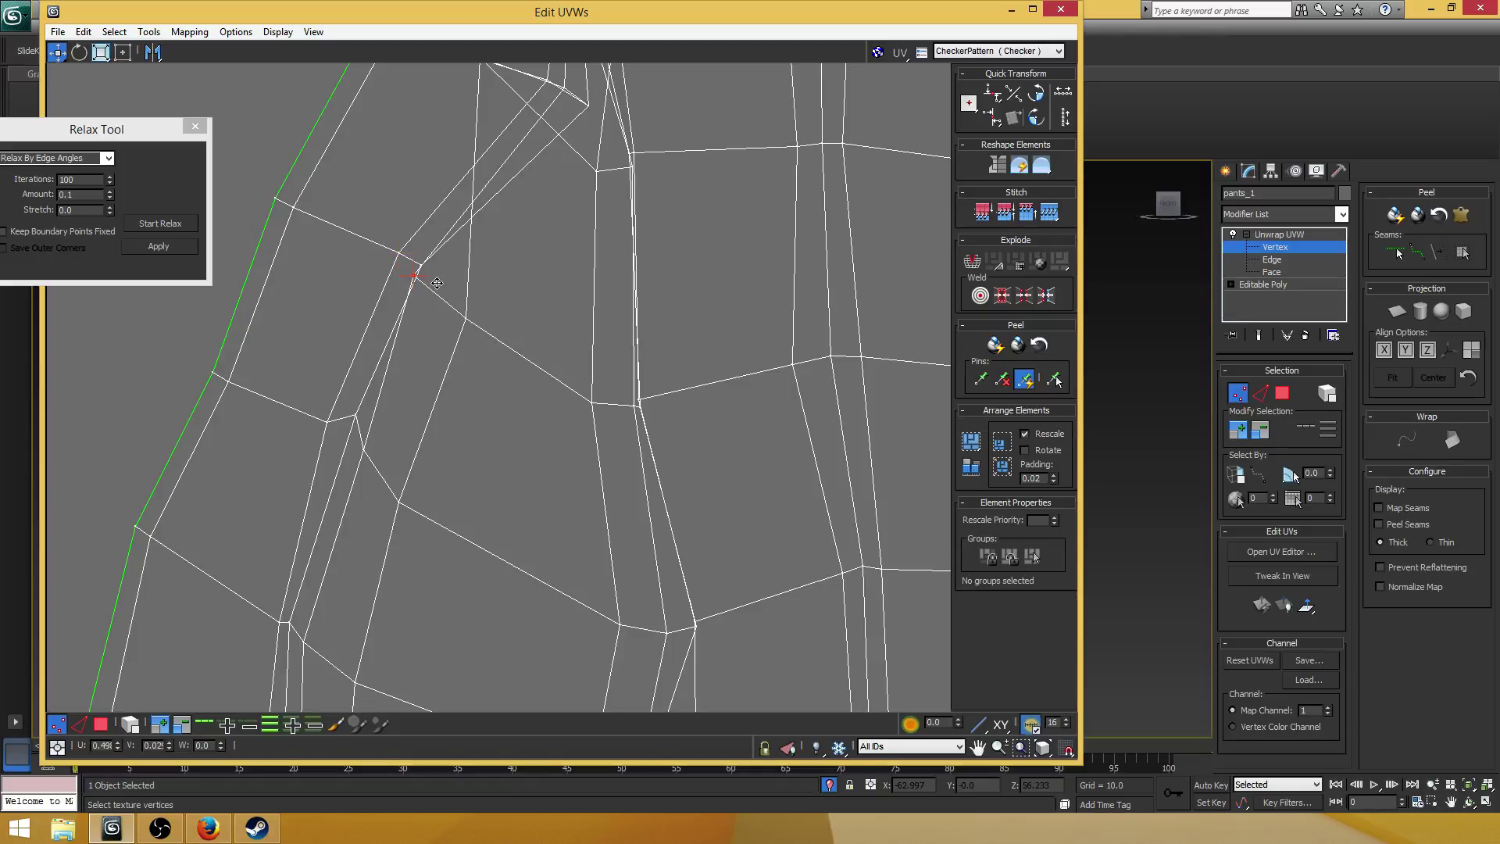
drag(437, 283, 439, 282)
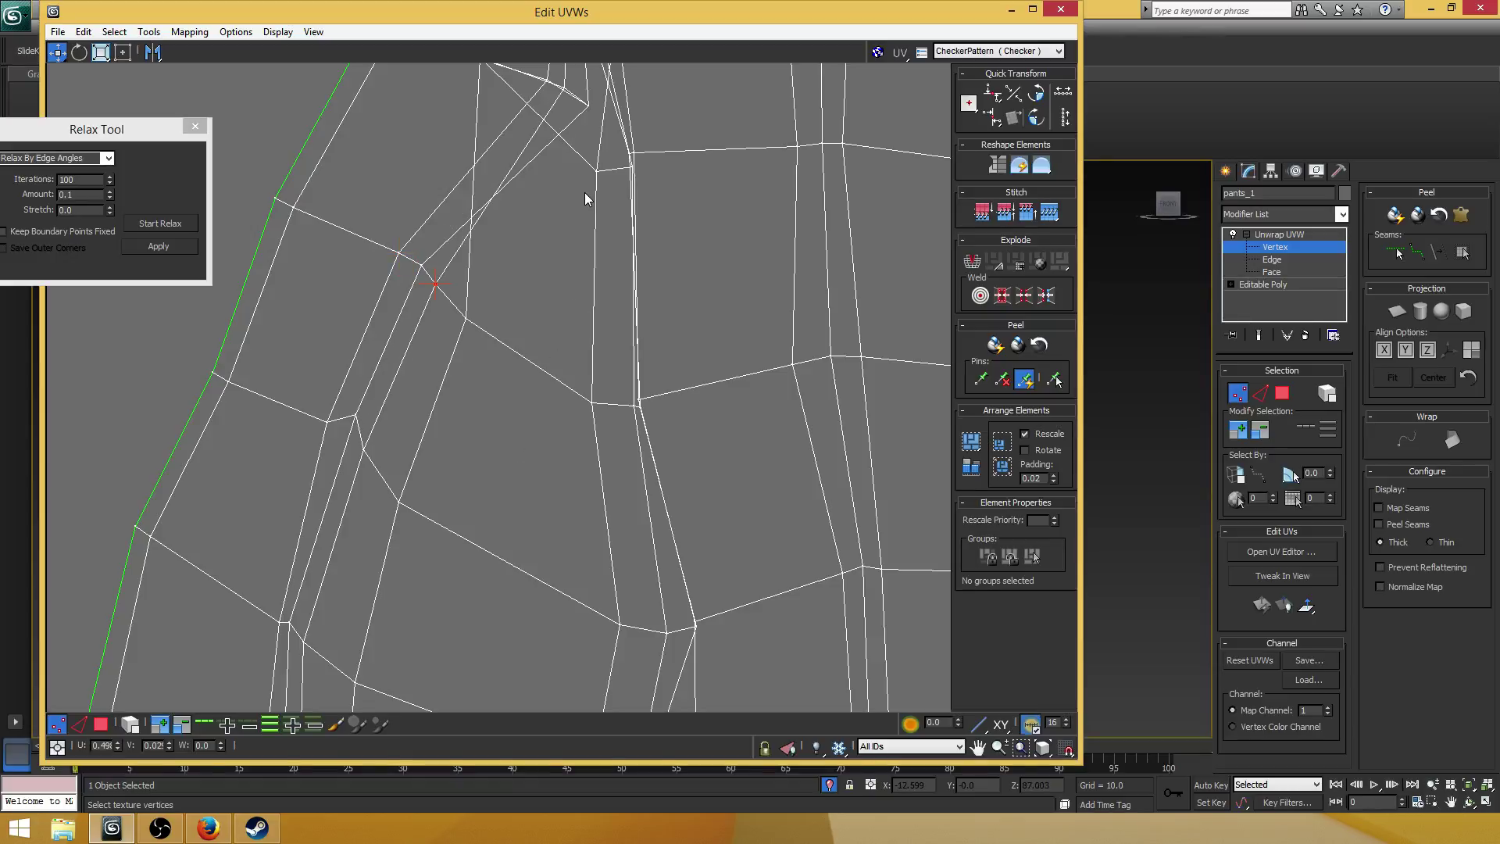
- Move the next row's tangled seam vertices towards the border, spread them along the row, and pull the overlapping inner seam vertex clear
middle_drag(559, 167, 542, 444)
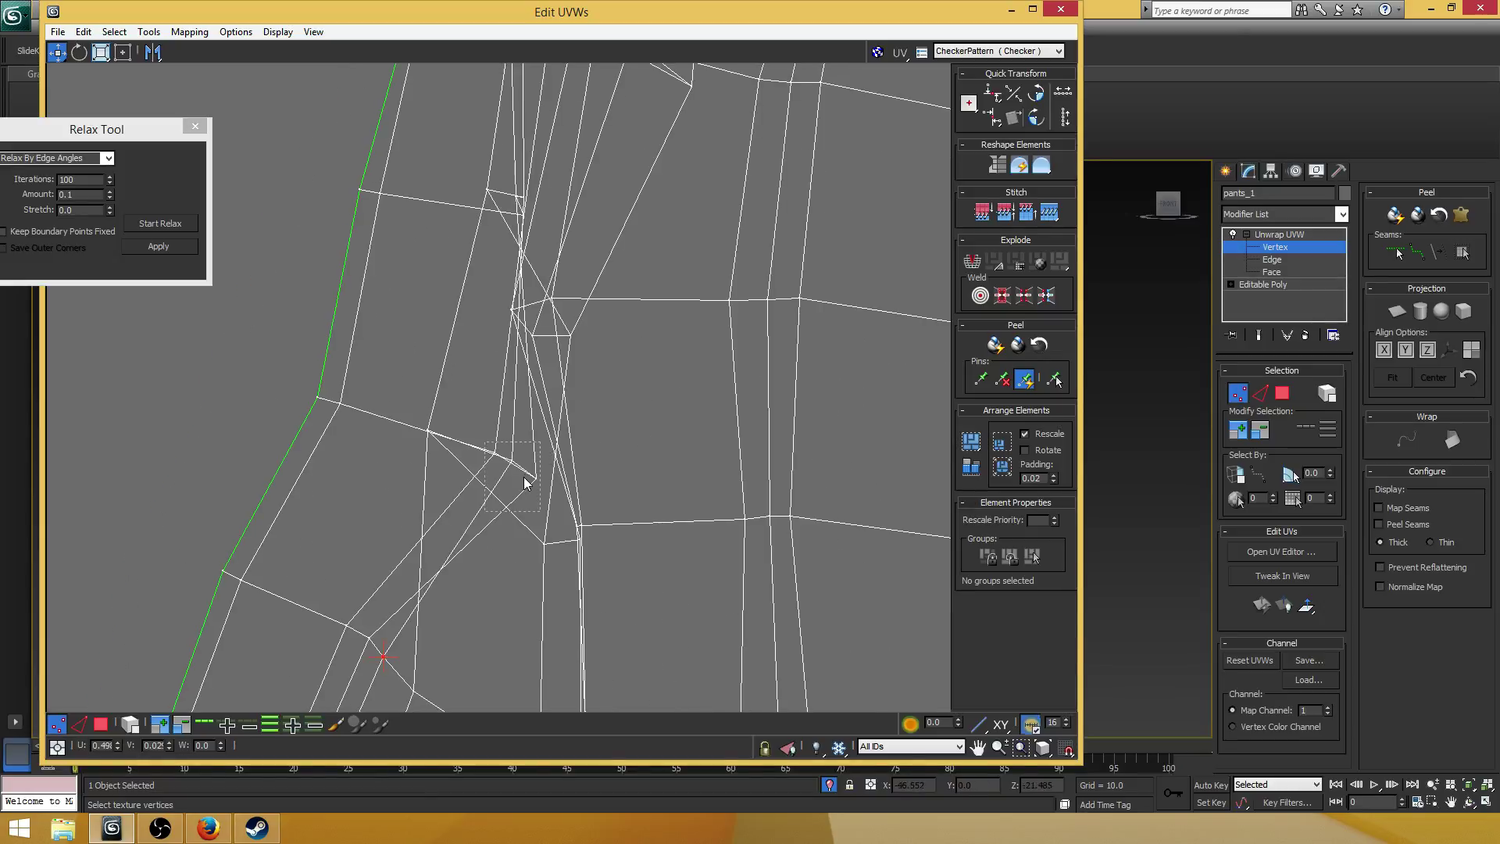
click(520, 465)
drag(520, 467, 416, 420)
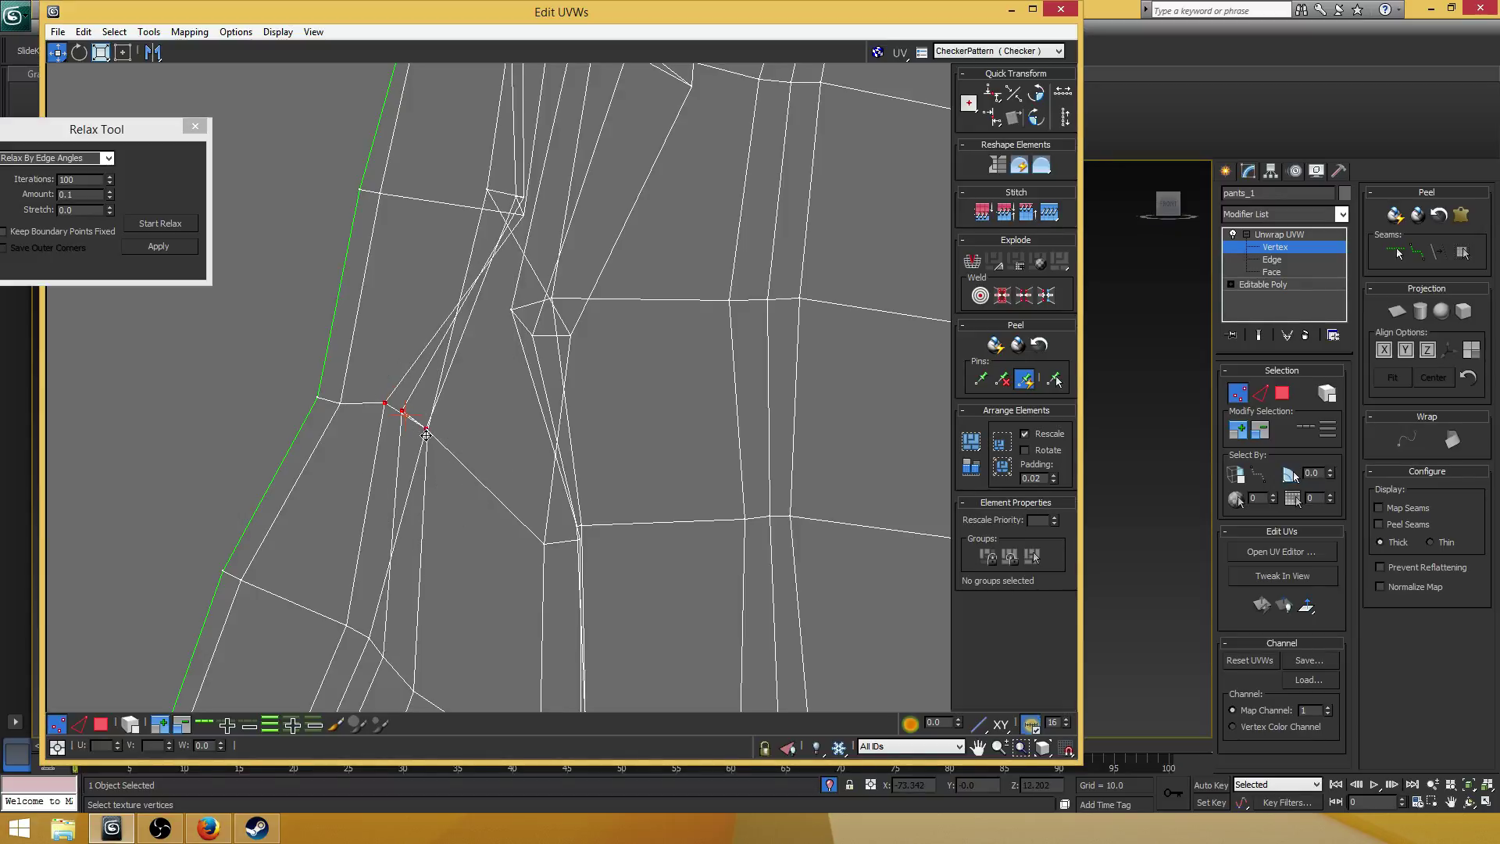
click(427, 431)
click(582, 527)
mouse_move(581, 526)
mouse_down()
mouse_move(611, 521)
mouse_move(568, 540)
mouse_up()
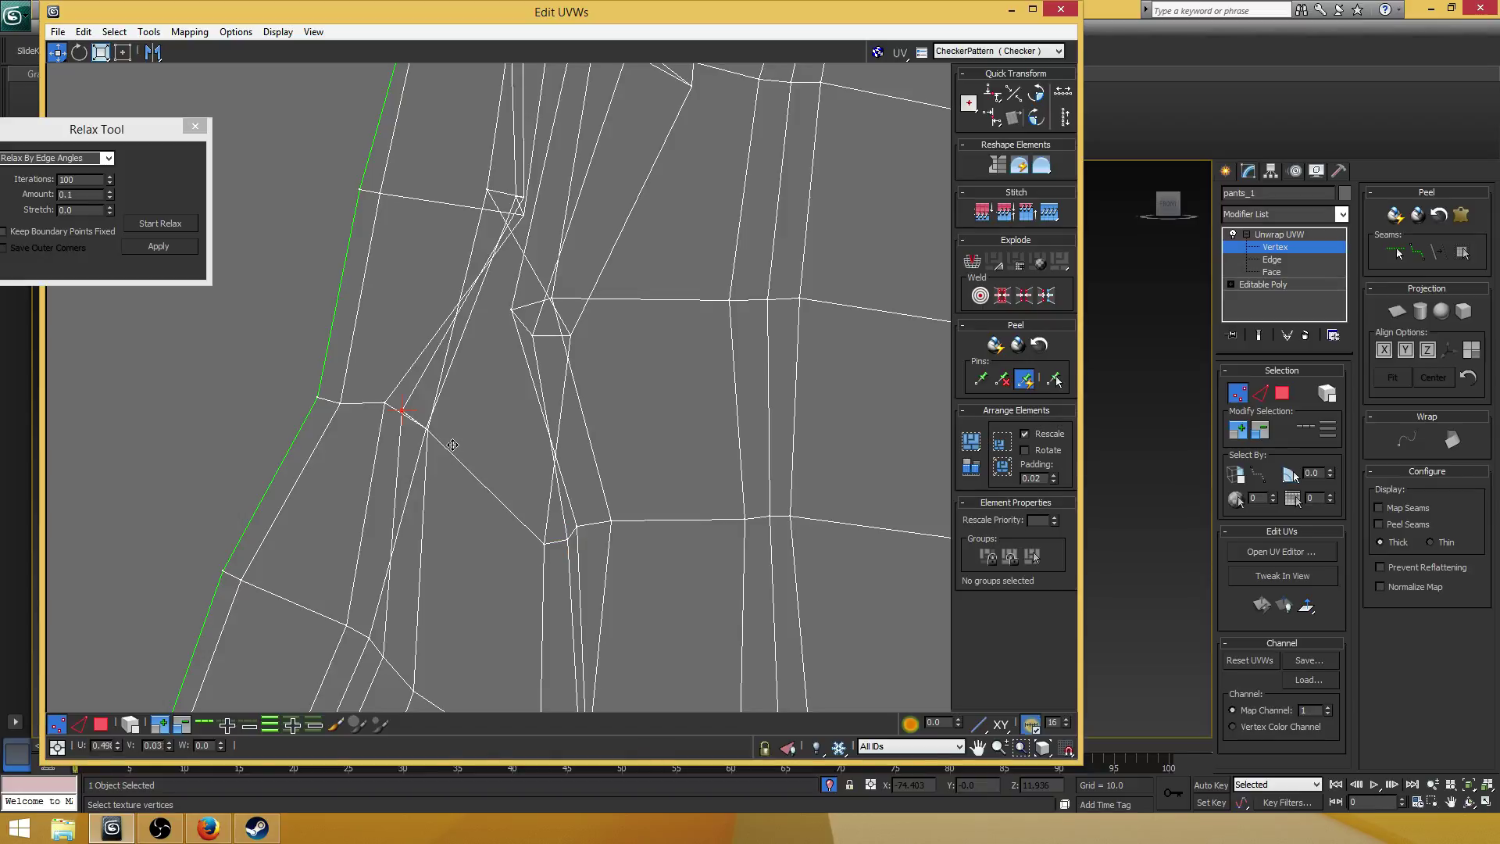
drag(403, 412, 452, 445)
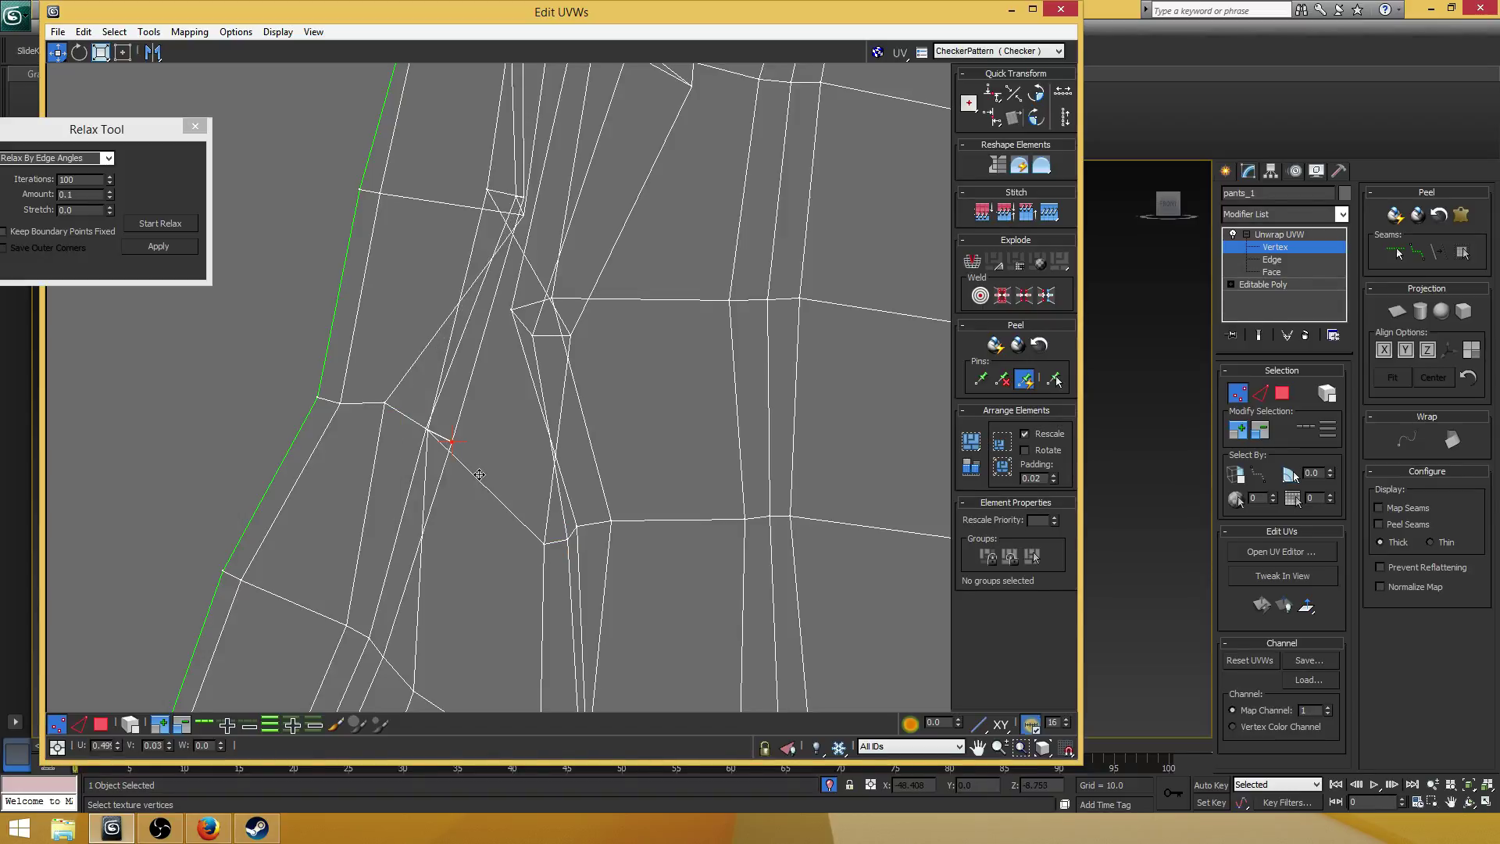
drag(452, 440, 480, 474)
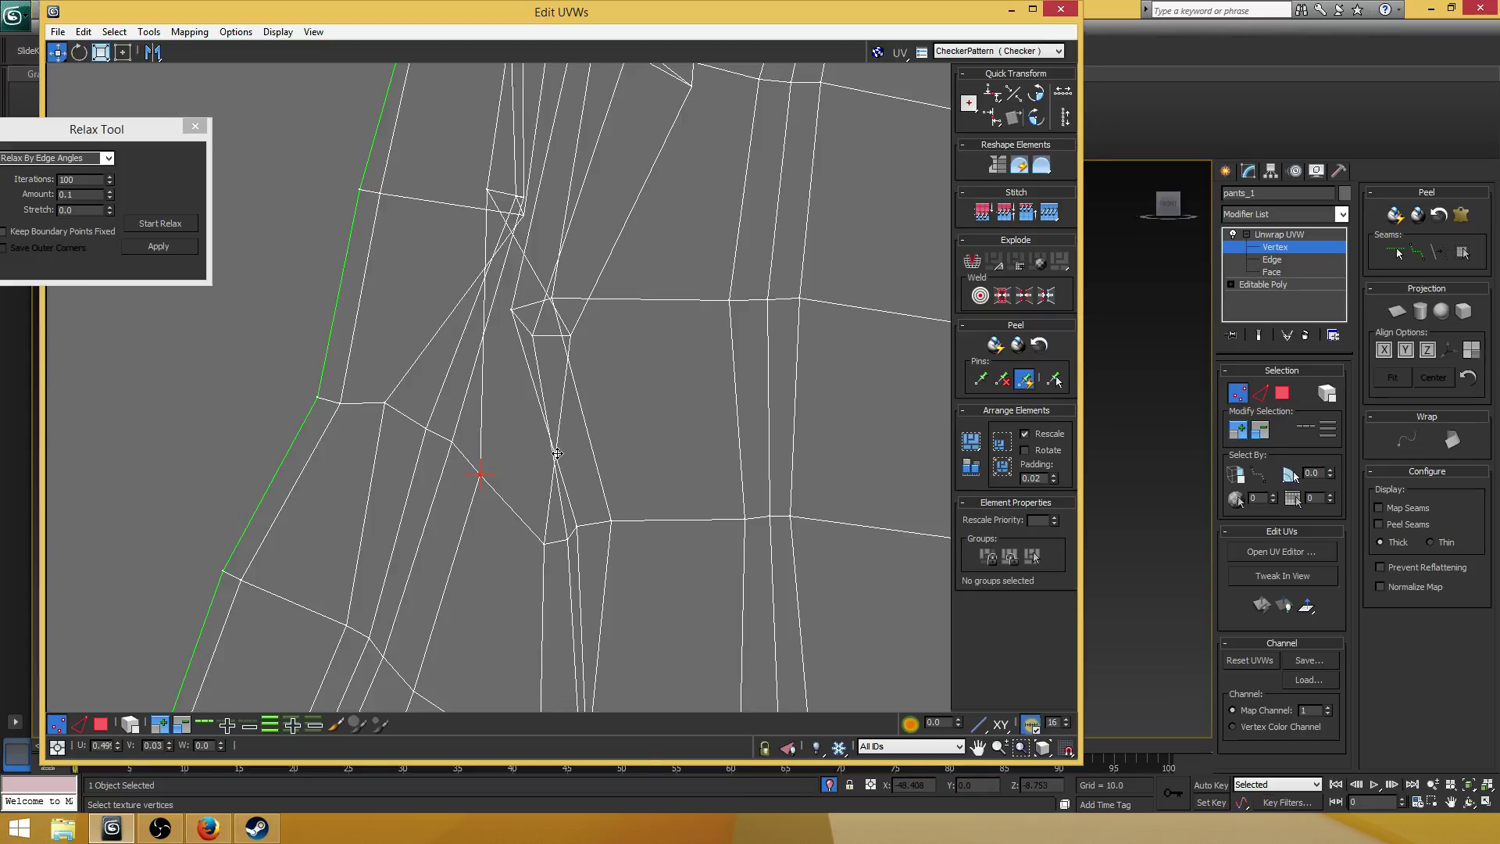
- Move the overlapping inner seam vertices on the two rows below away from the border to open up the column
scroll(558, 453, down, 4)
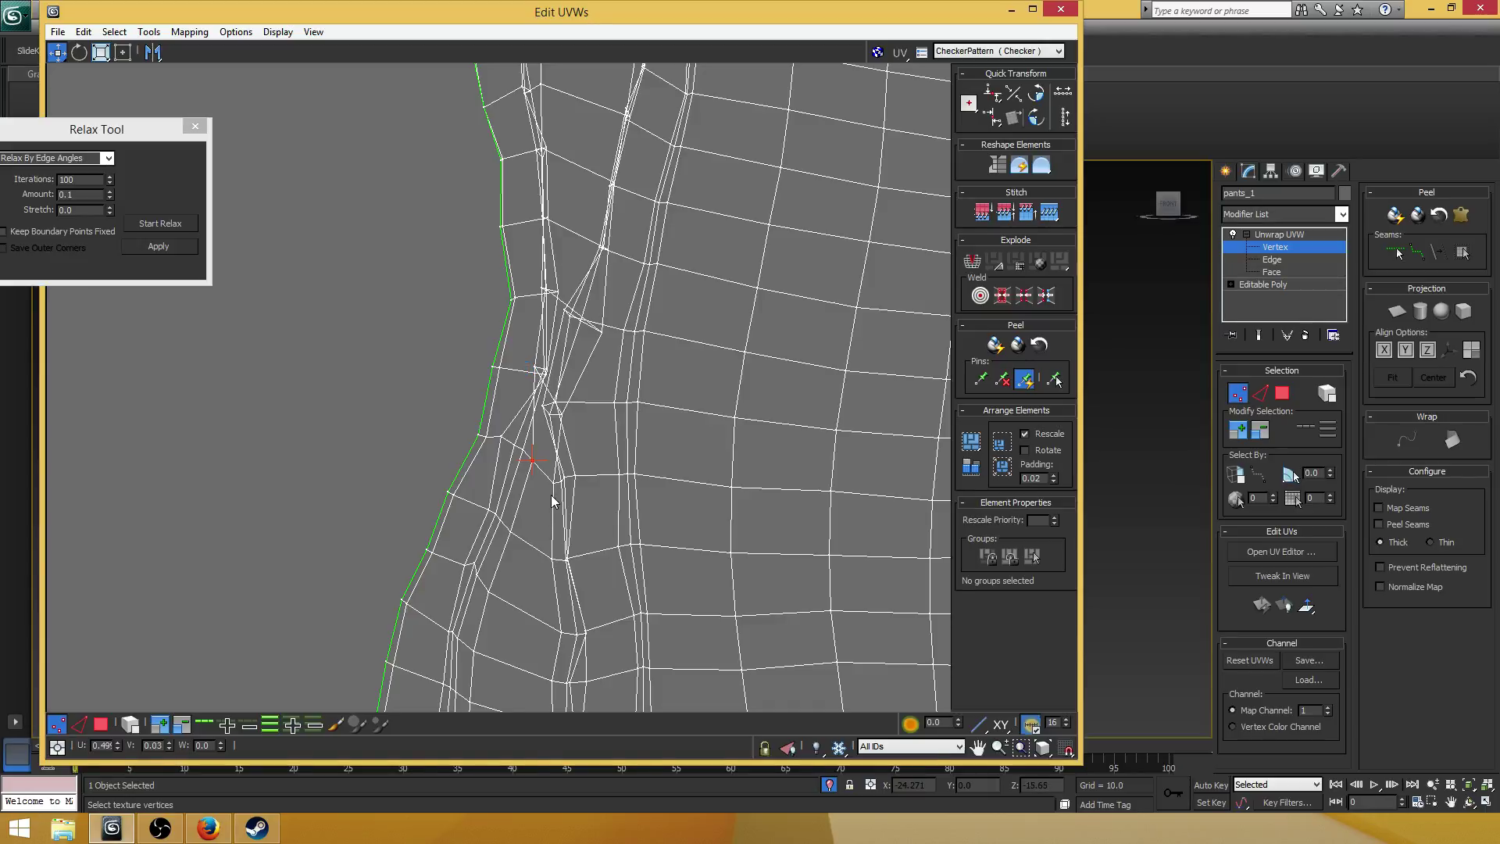
scroll(564, 504, up, 7)
middle_drag(574, 336, 574, 338)
middle_drag(568, 436, 570, 248)
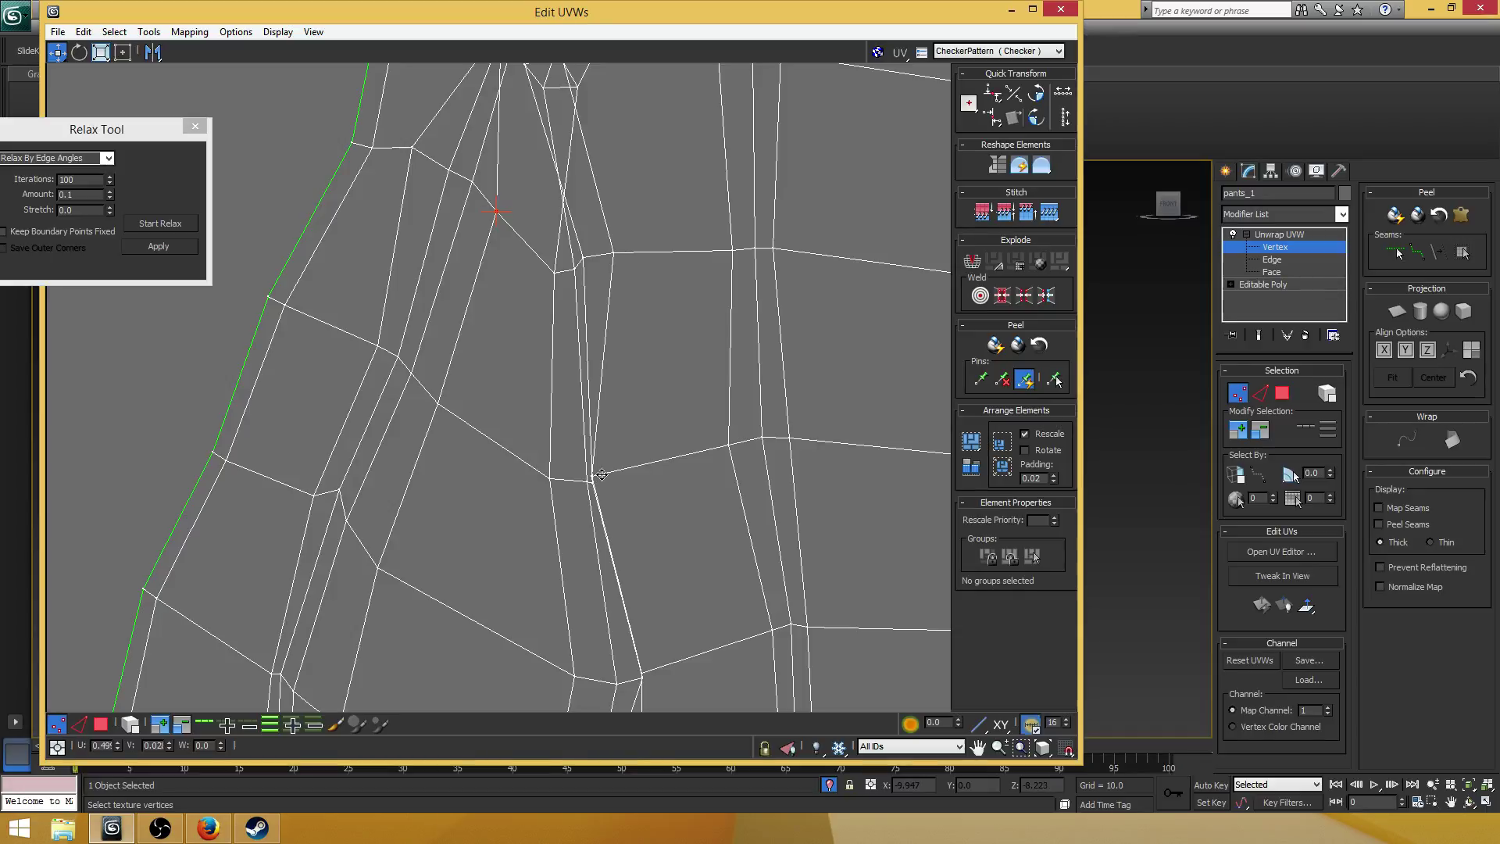
drag(601, 474, 623, 475)
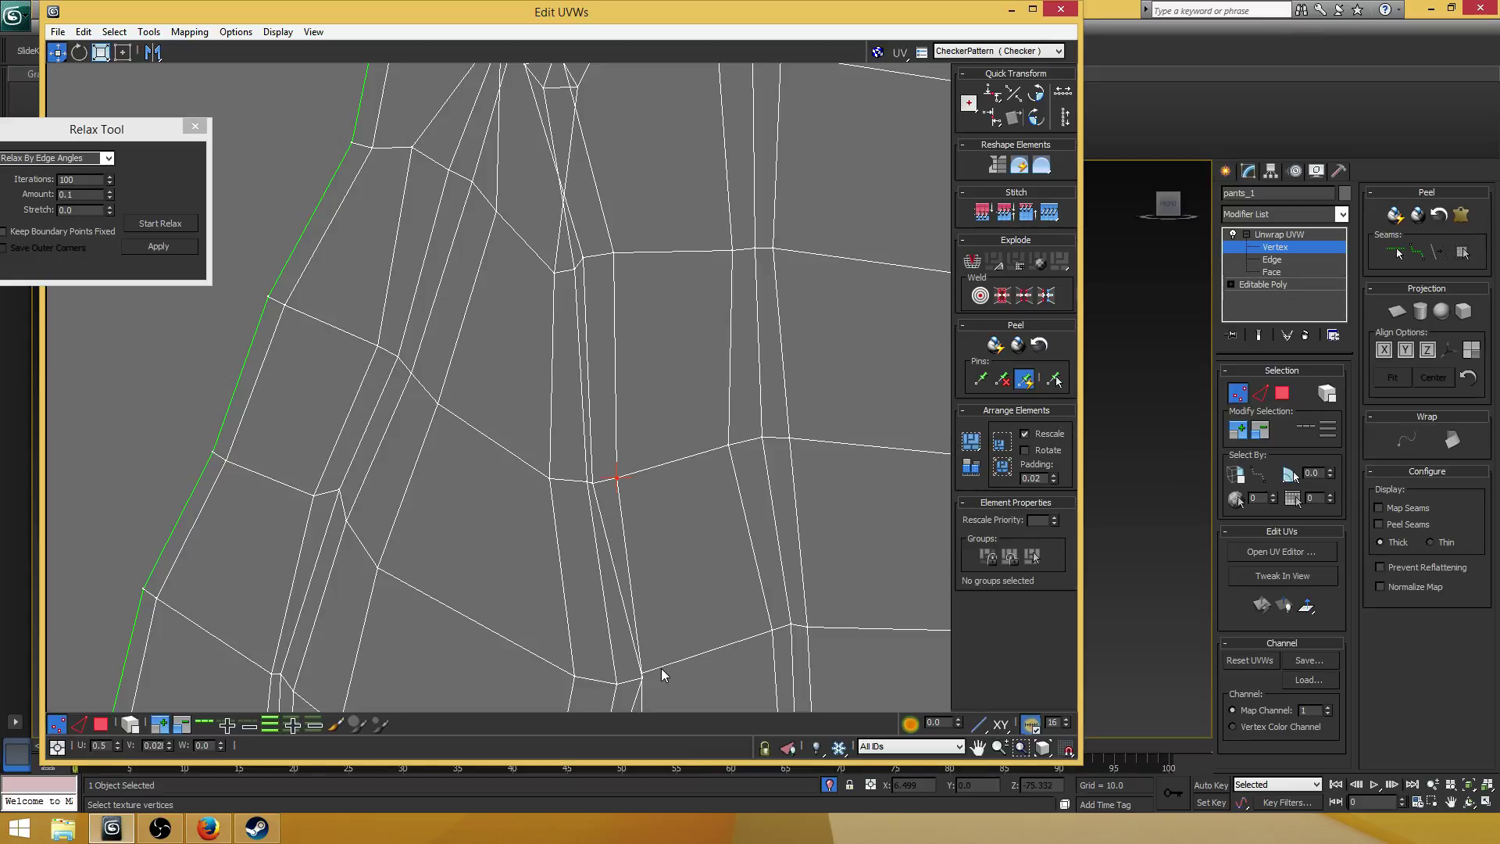
drag(642, 673, 661, 669)
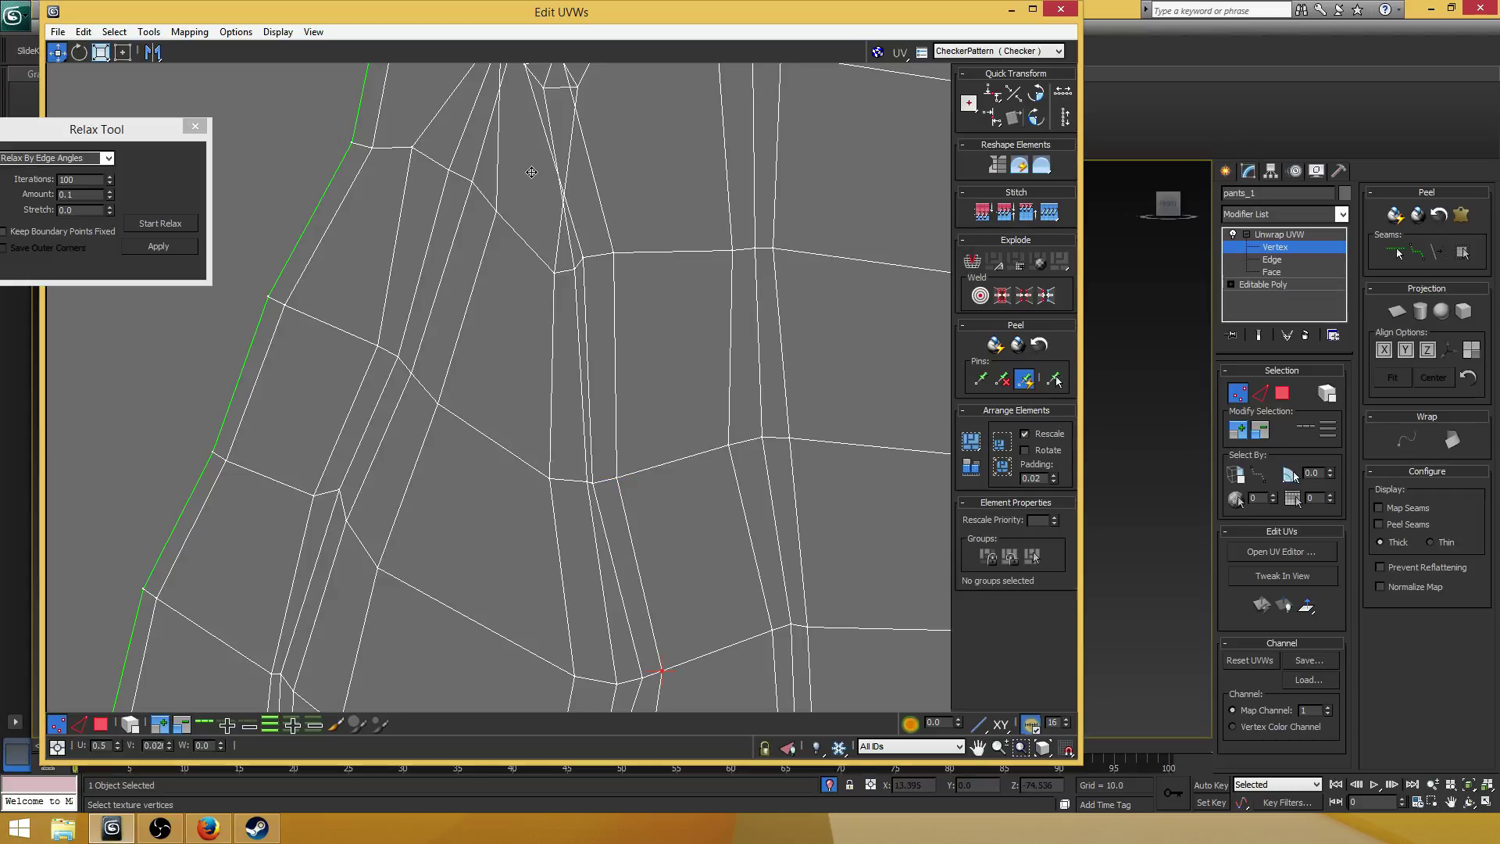
- Reorder and space out the overlapping outer seam vertices on the second row above, inside the pinch
middle_drag(525, 71, 574, 441)
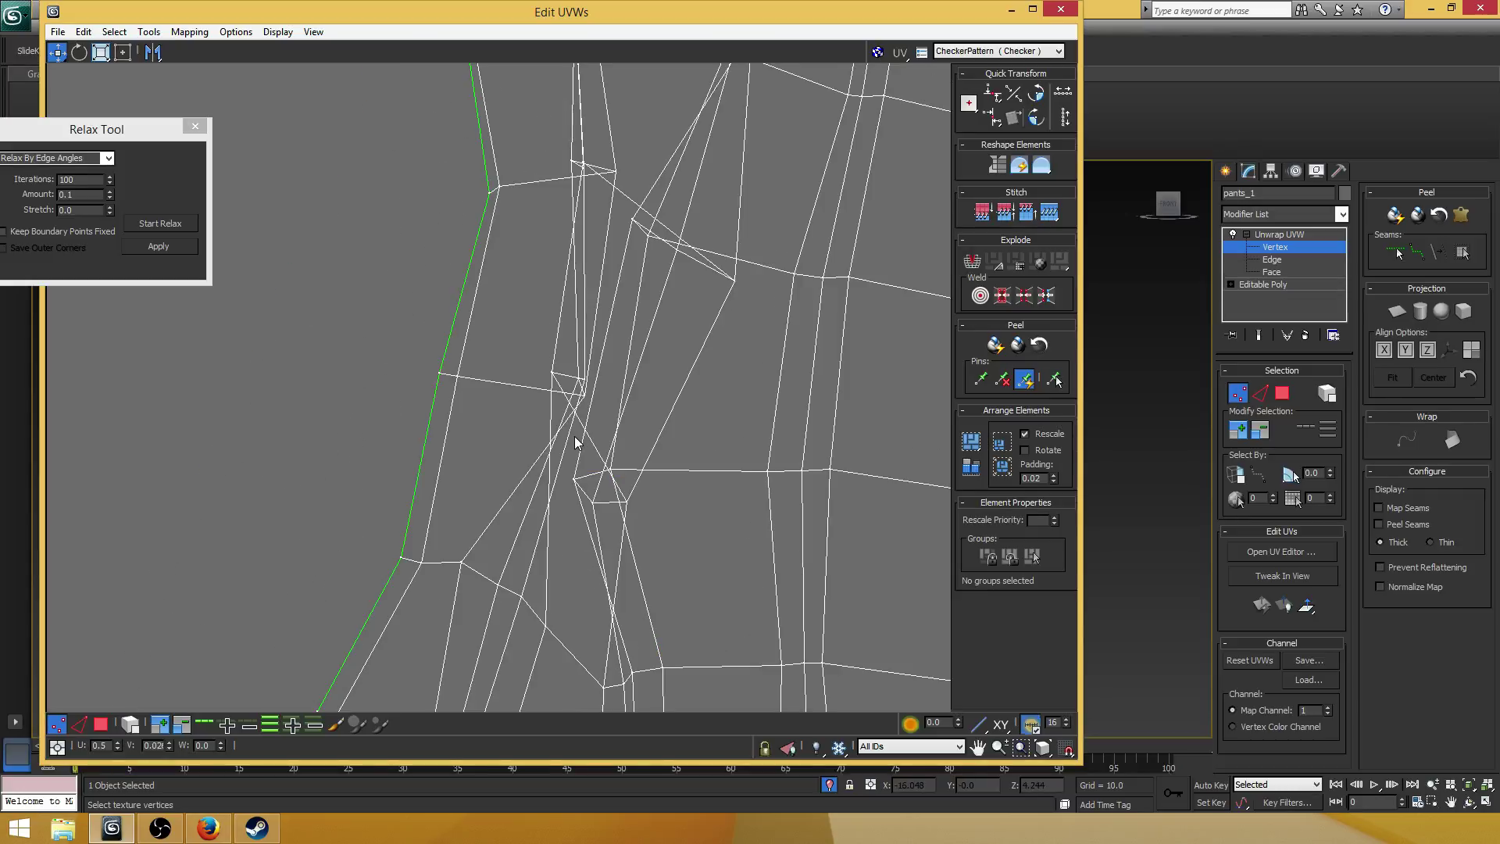
click(586, 393)
drag(587, 394, 531, 370)
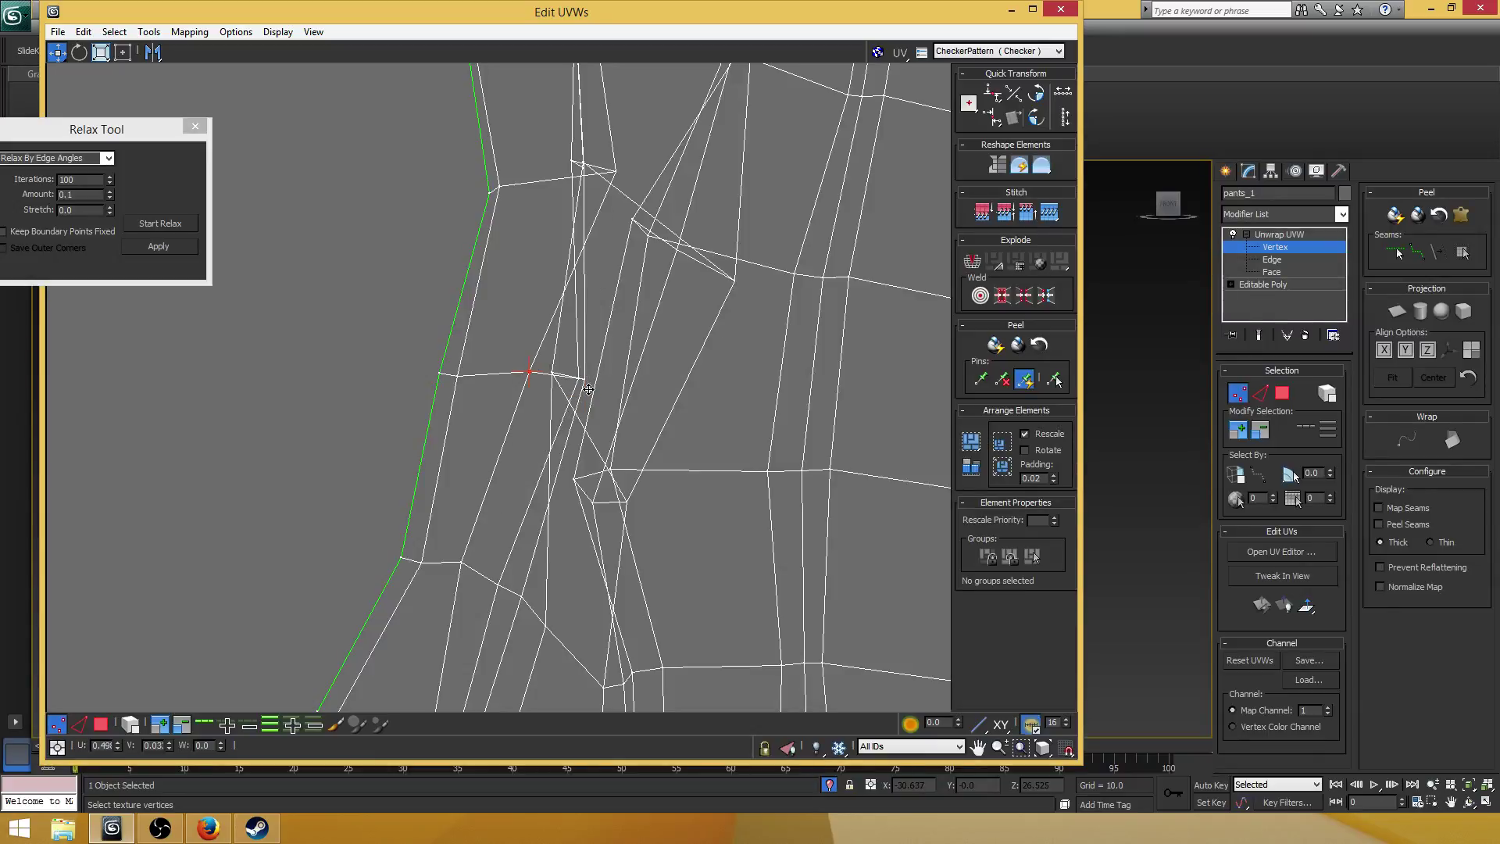
drag(585, 383, 542, 374)
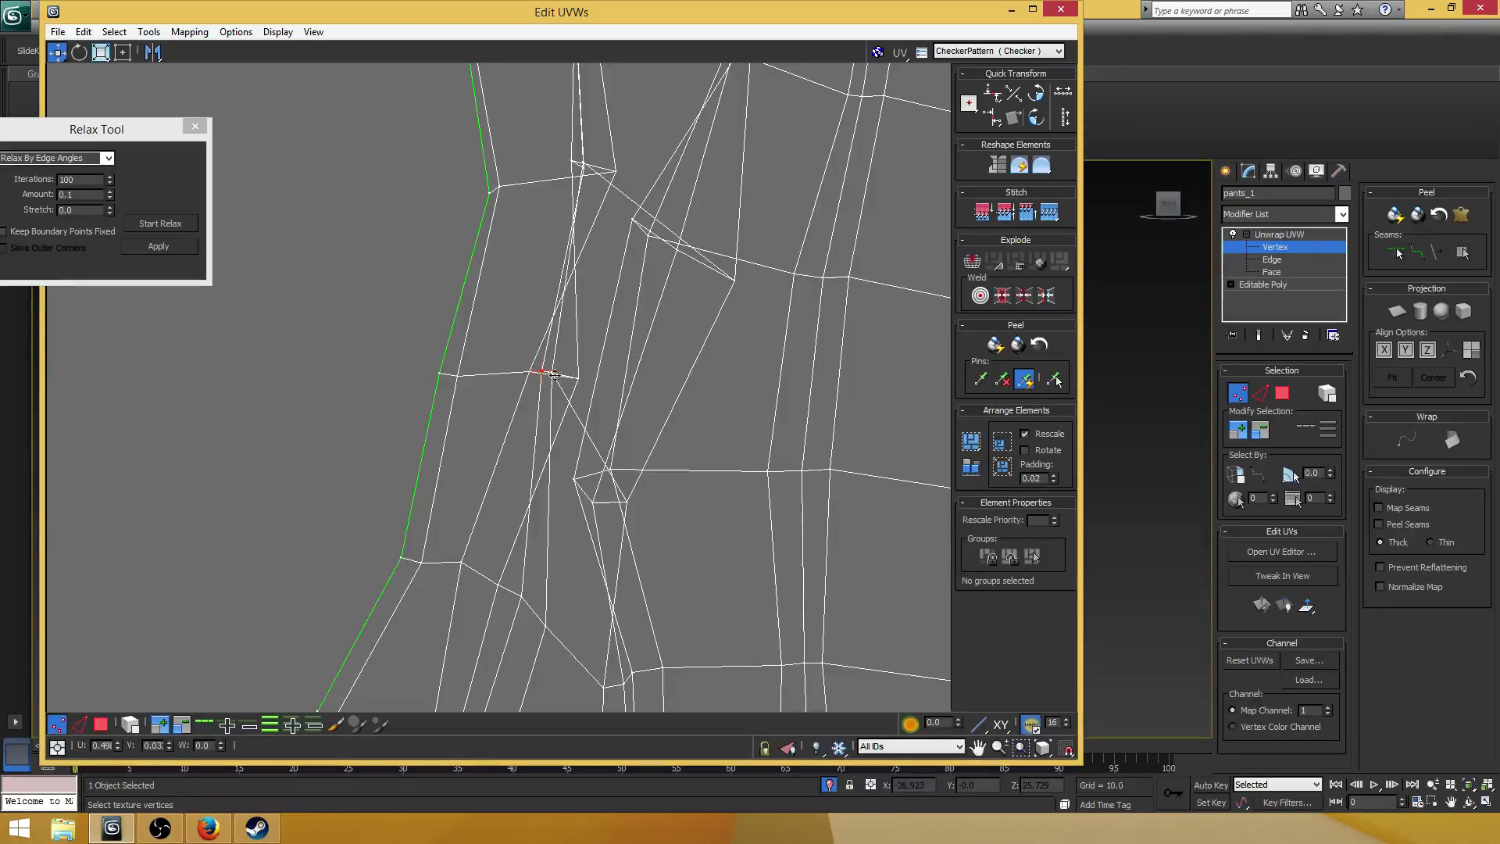
drag(552, 375, 592, 386)
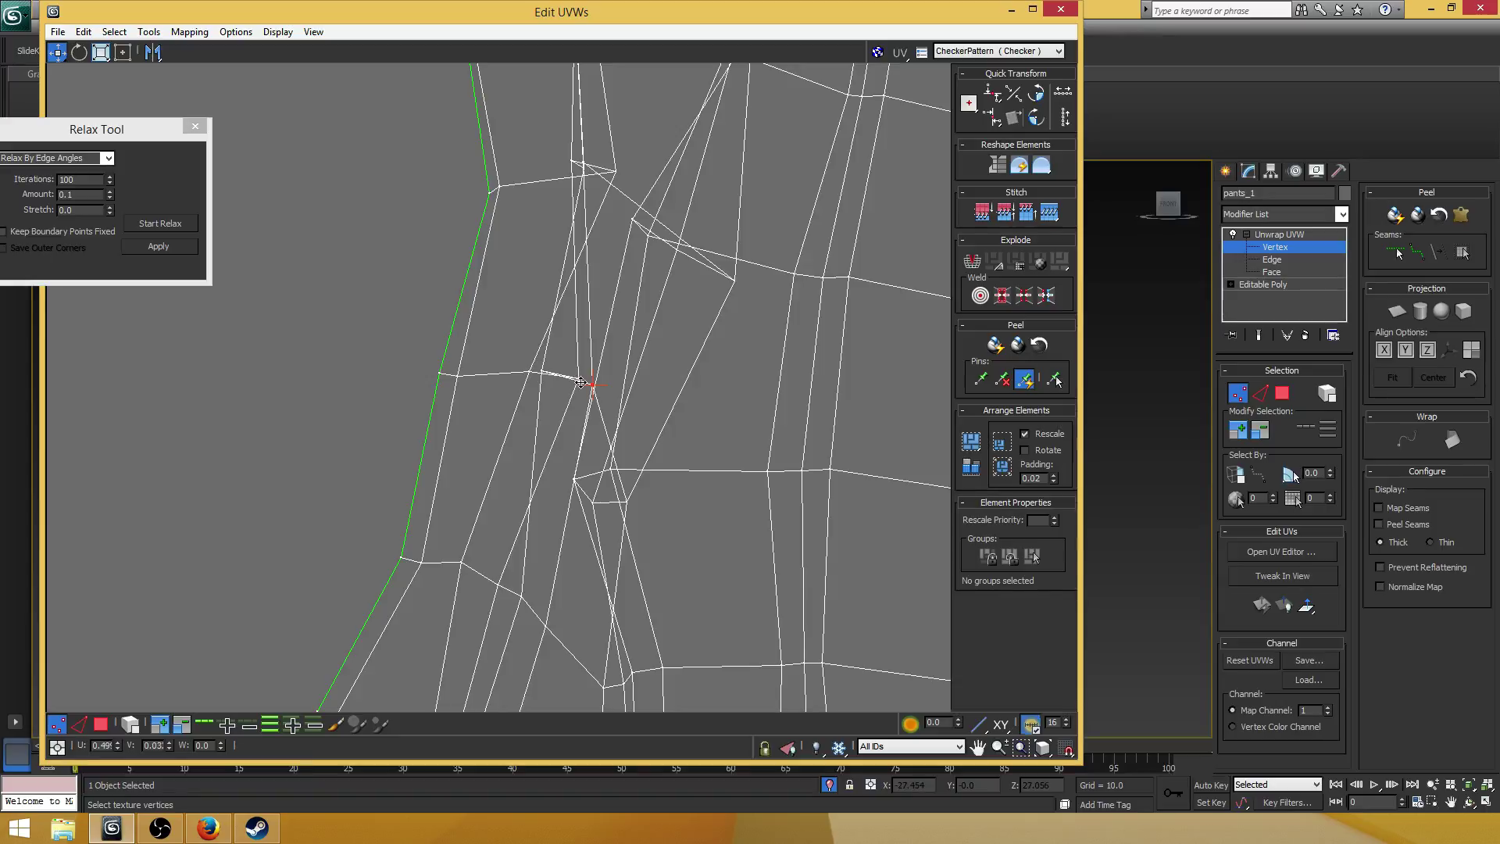
drag(540, 371, 585, 381)
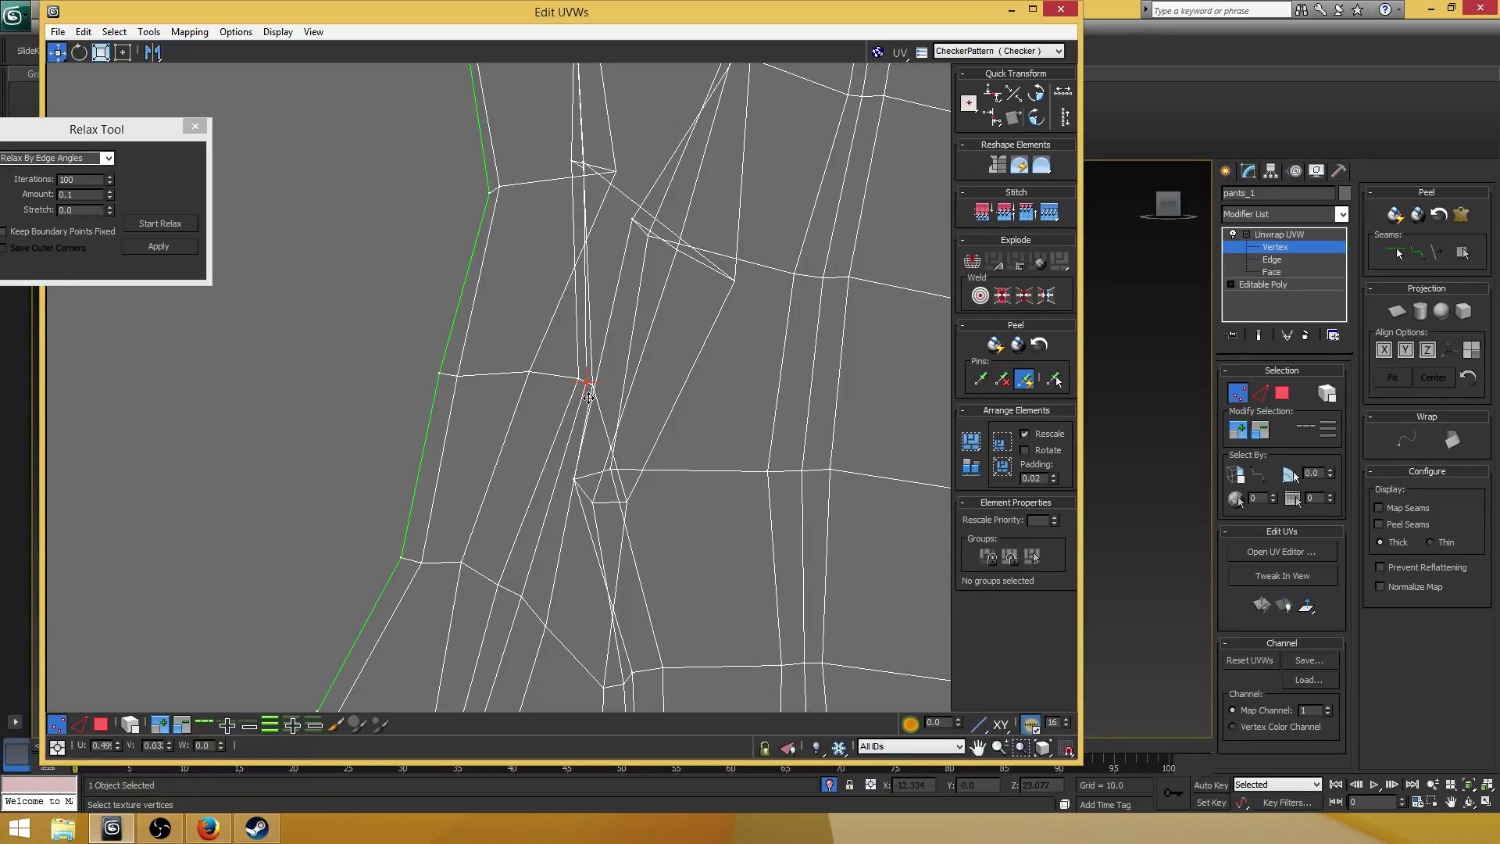
drag(588, 397, 556, 375)
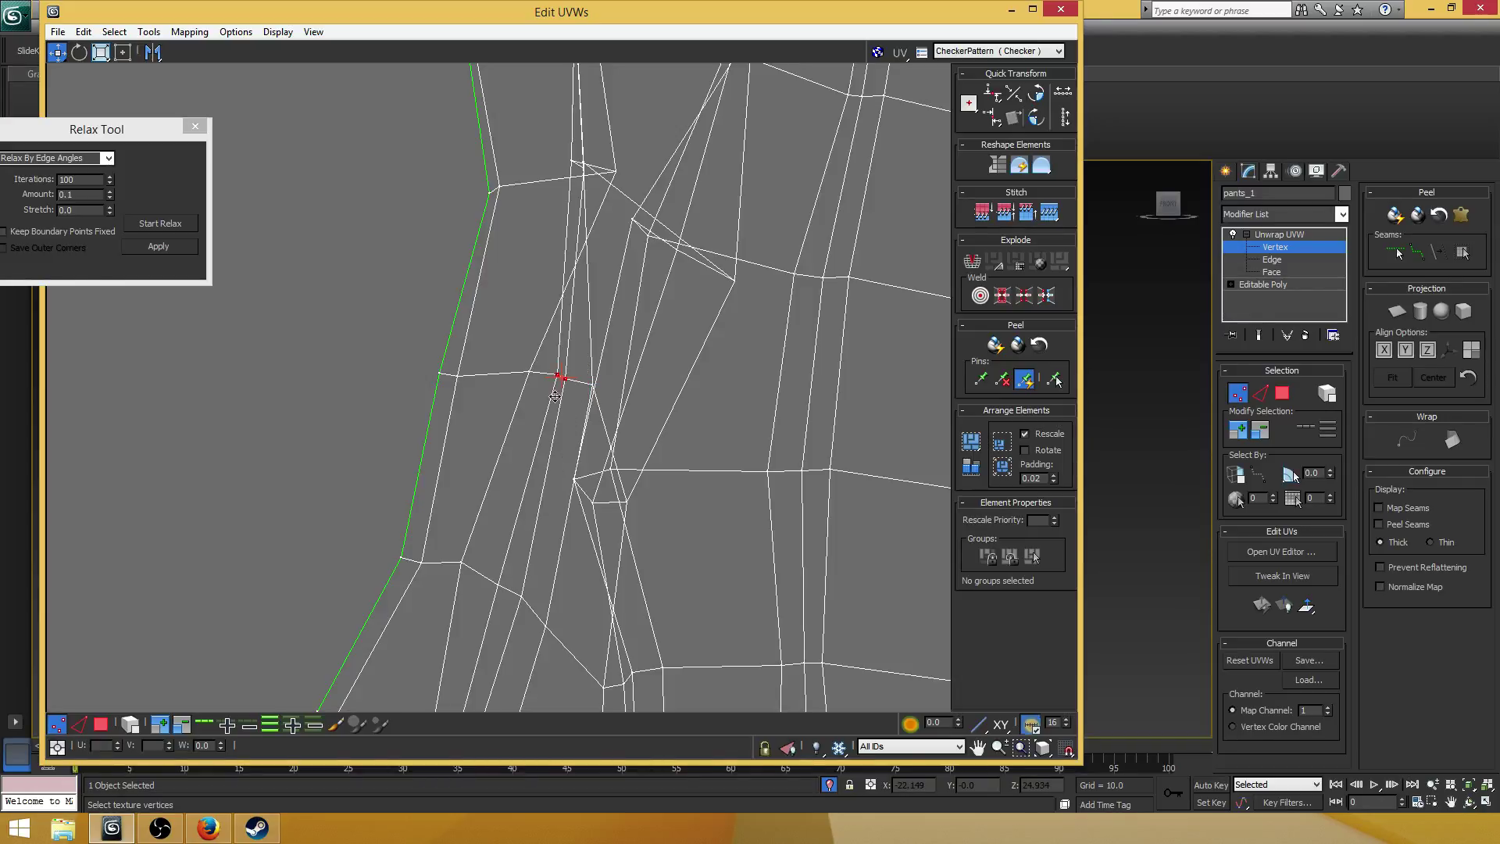
- Separate the tangled outer seam vertices on the next row up, spacing them out between the border and the inner seam
drag(604, 191, 486, 161)
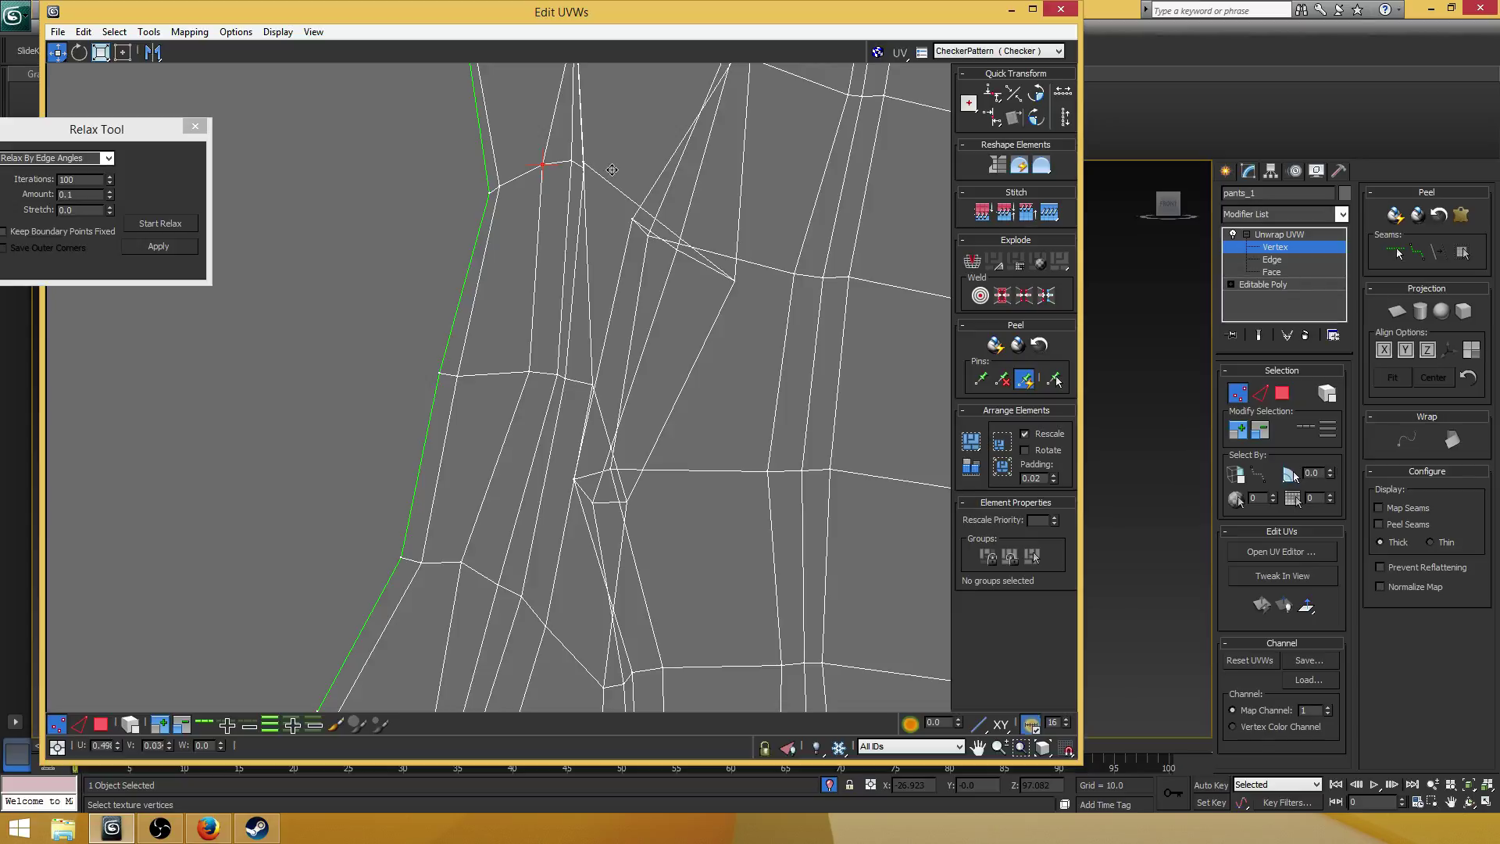
key(ctrl+z)
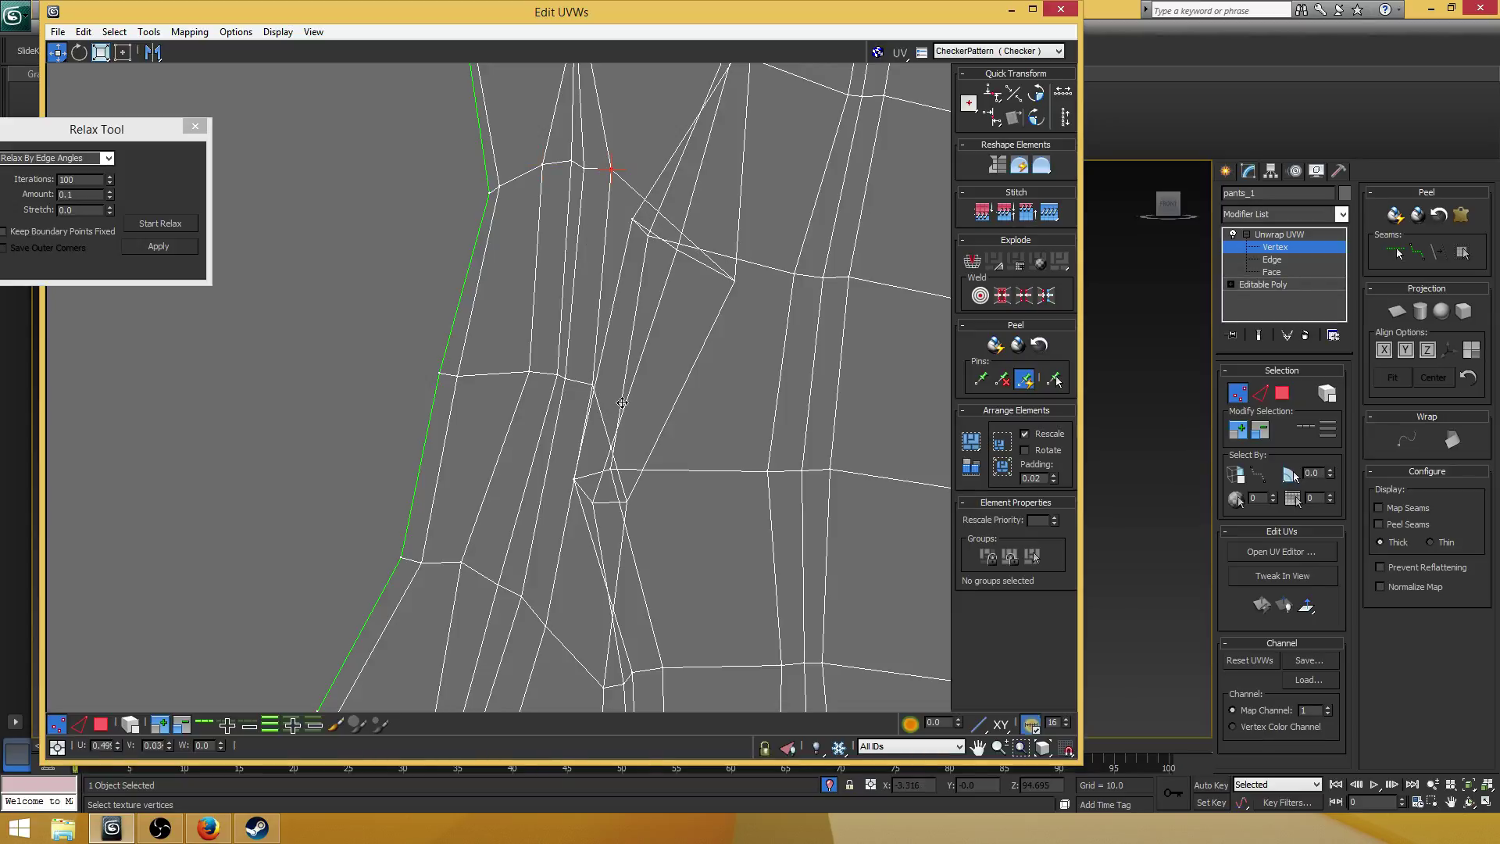
- Relax the overlapping inner seam vertices on four rows above the pinch by edge angles
scroll(624, 403, down, 5)
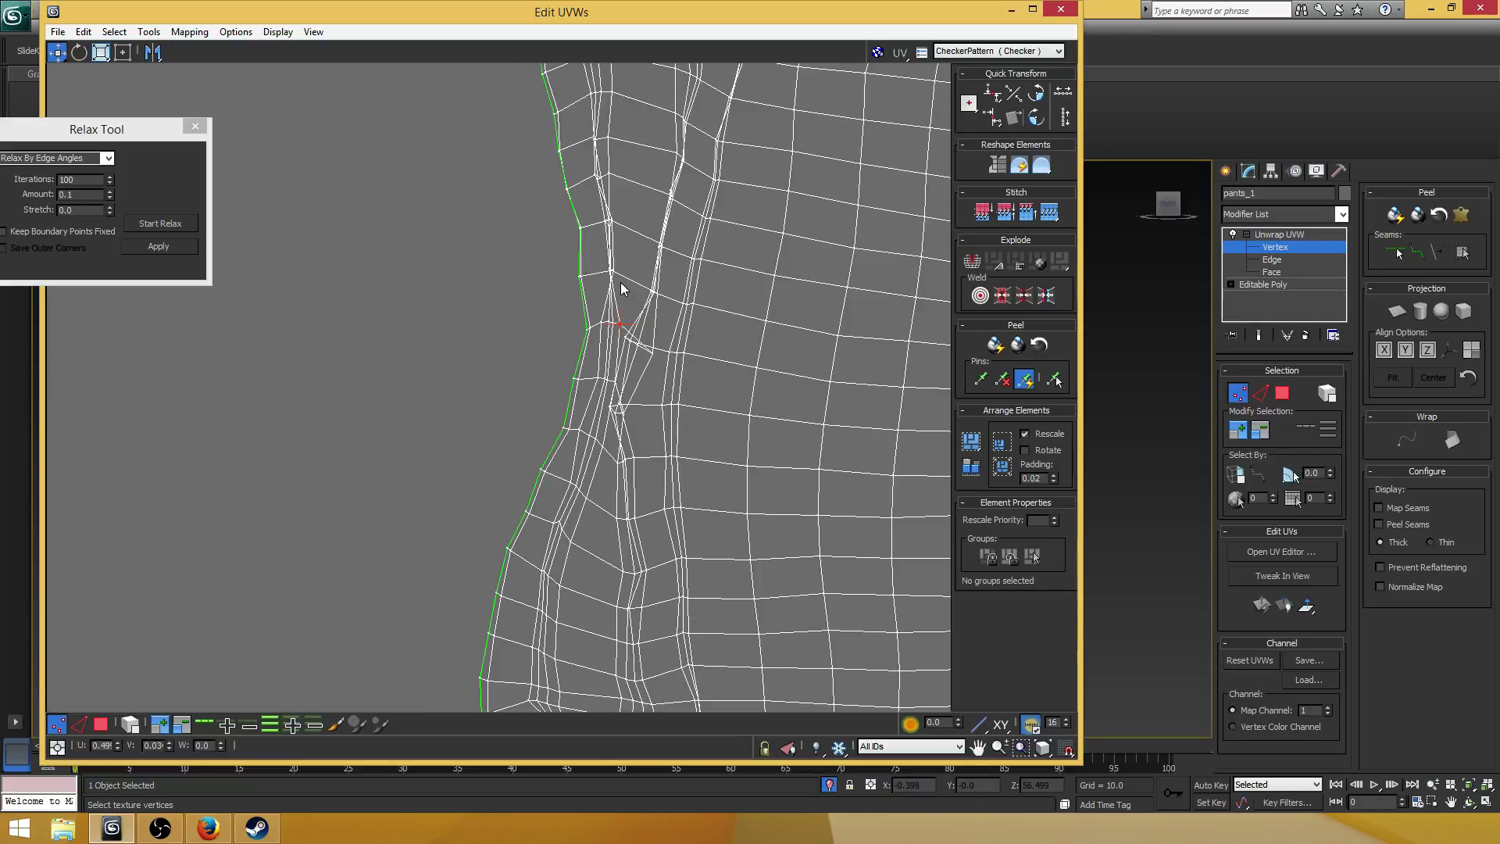
scroll(631, 310, down, 2)
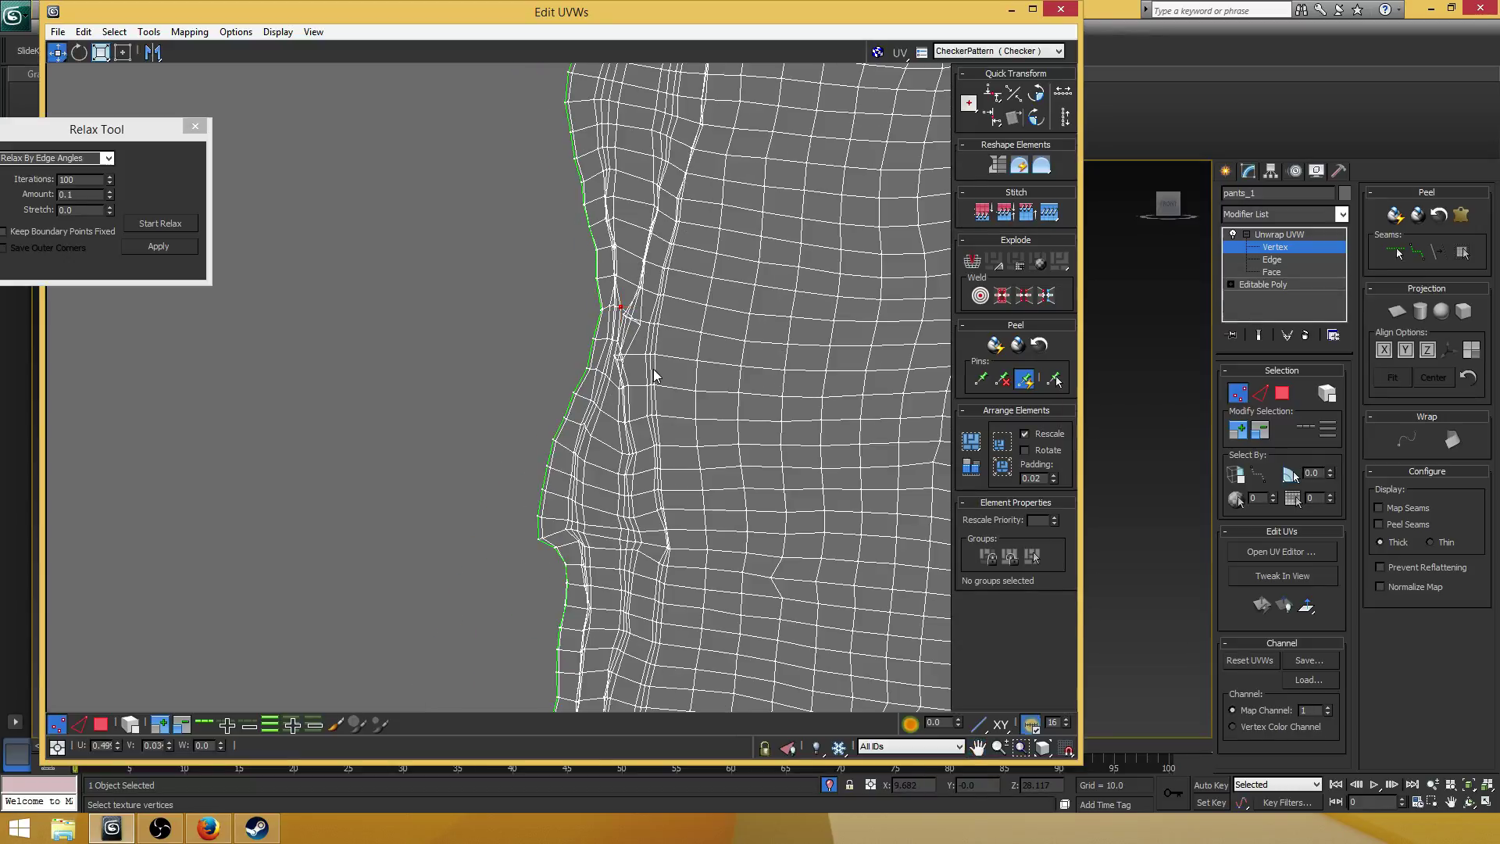
scroll(640, 311, up, 2)
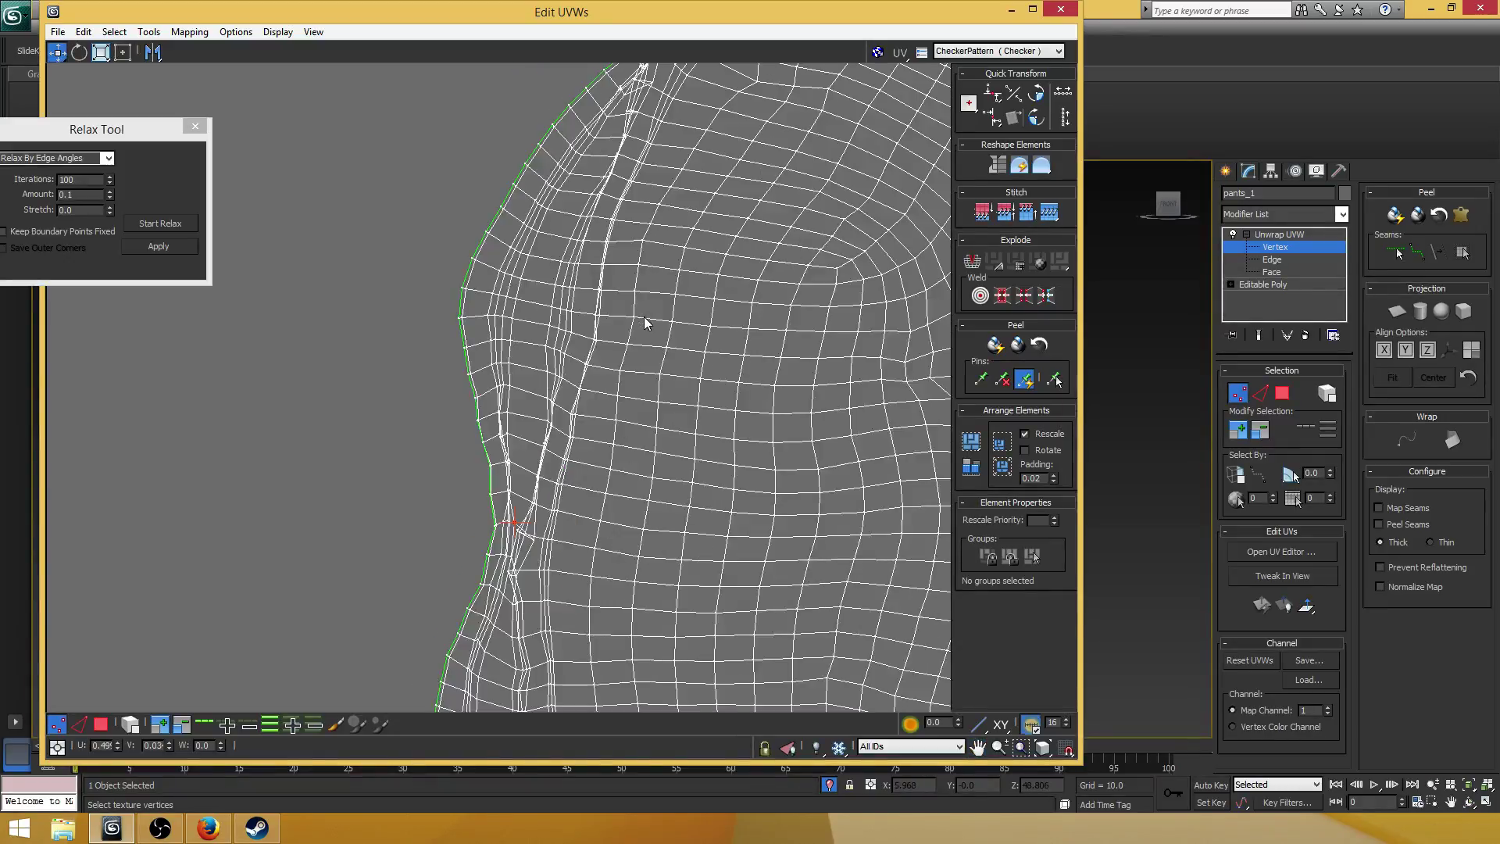
scroll(626, 348, up, 4)
drag(580, 293, 492, 511)
click(173, 225)
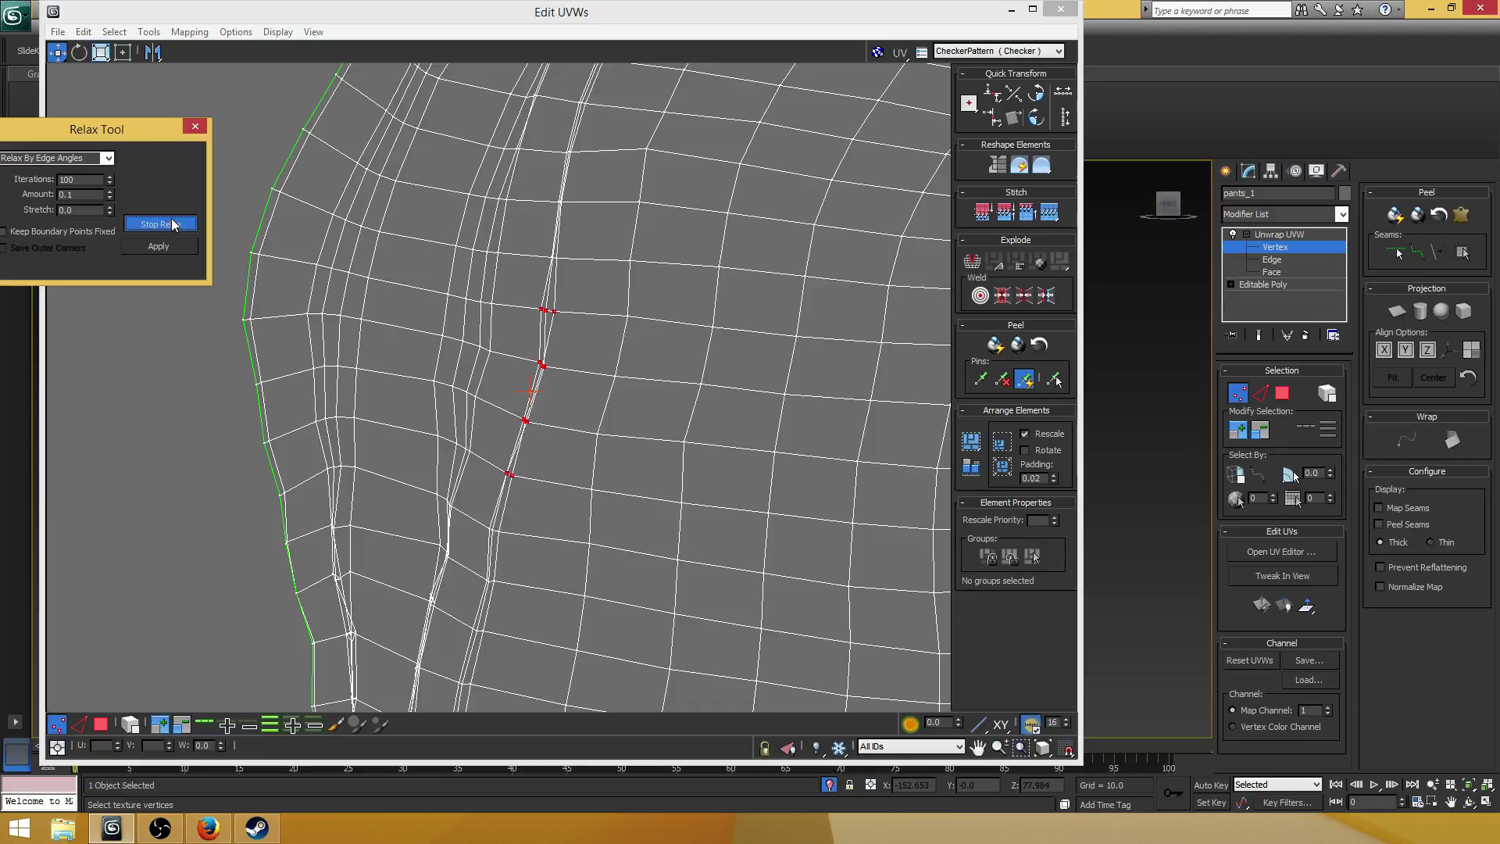
click(174, 225)
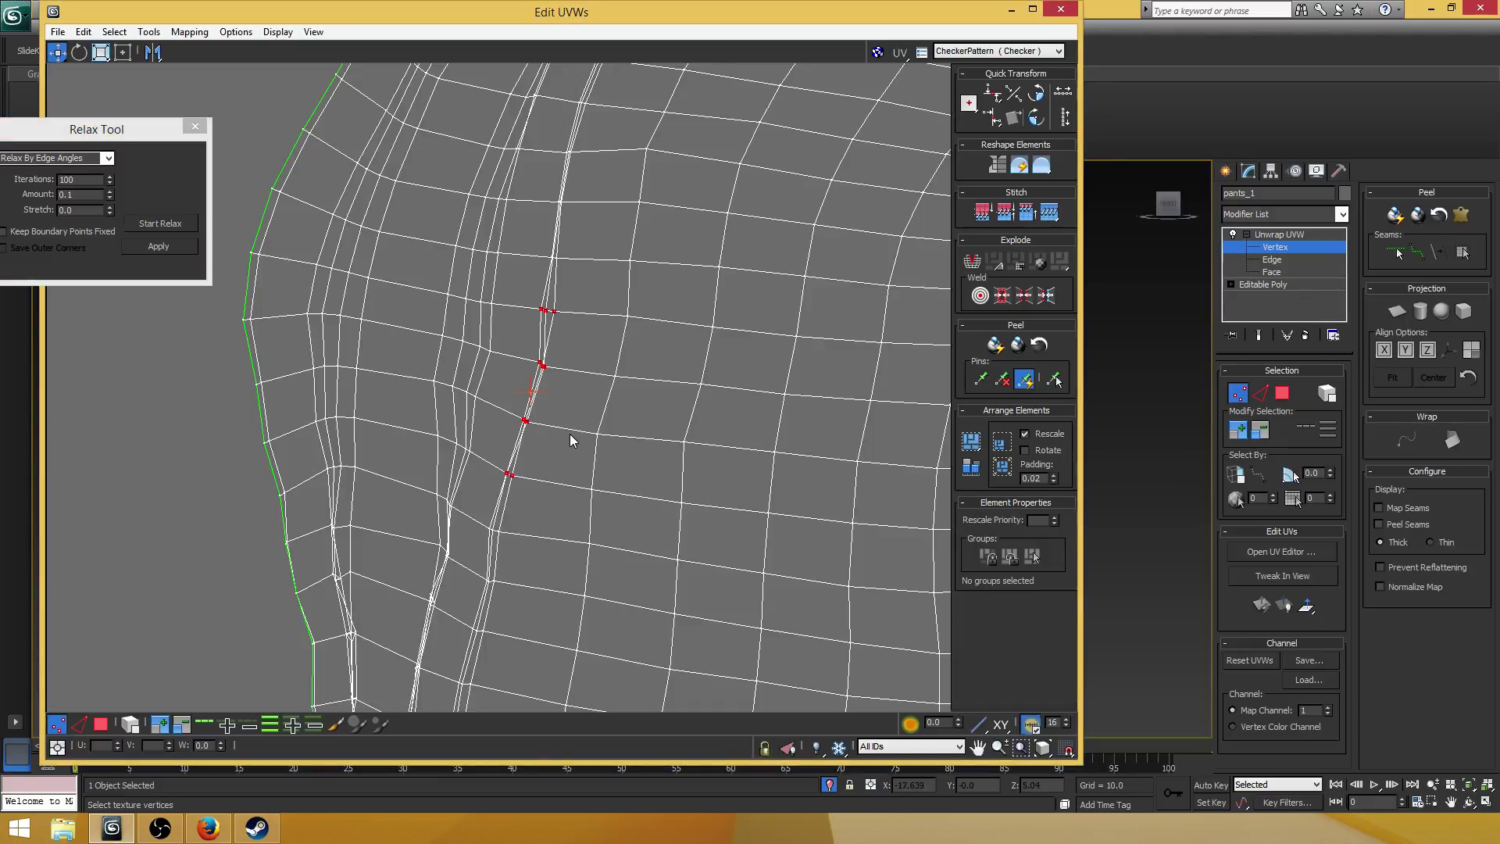
- Extend the inner seam selection down to six rows and relax it by edge angles
click(602, 295)
mouse_move(595, 286)
mouse_down()
mouse_move(503, 529)
mouse_move(555, 504)
mouse_move(474, 612)
mouse_up()
click(187, 225)
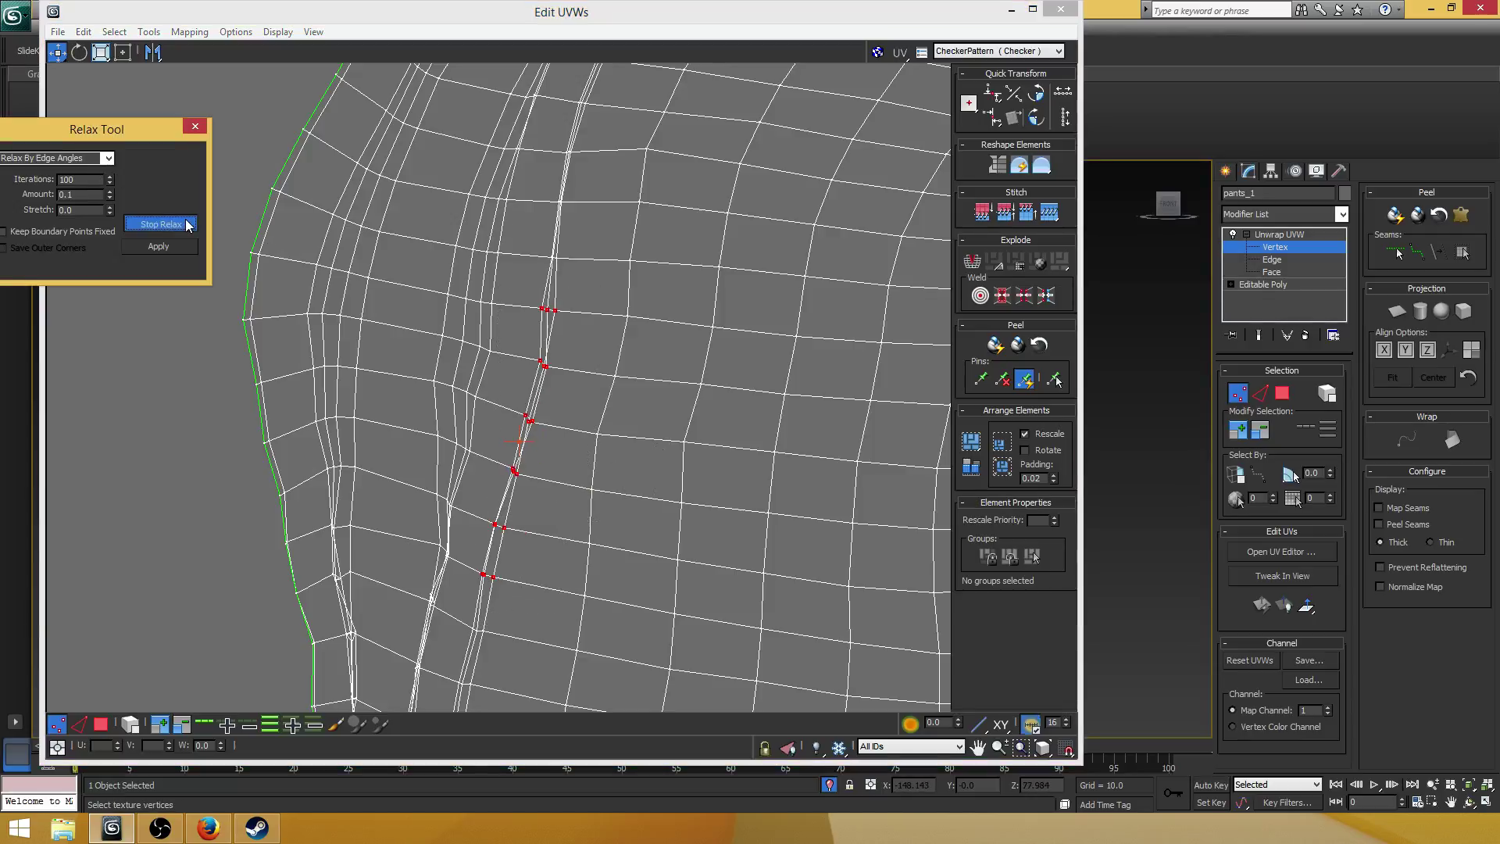
middle_click(582, 145)
middle_drag(583, 263, 604, 274)
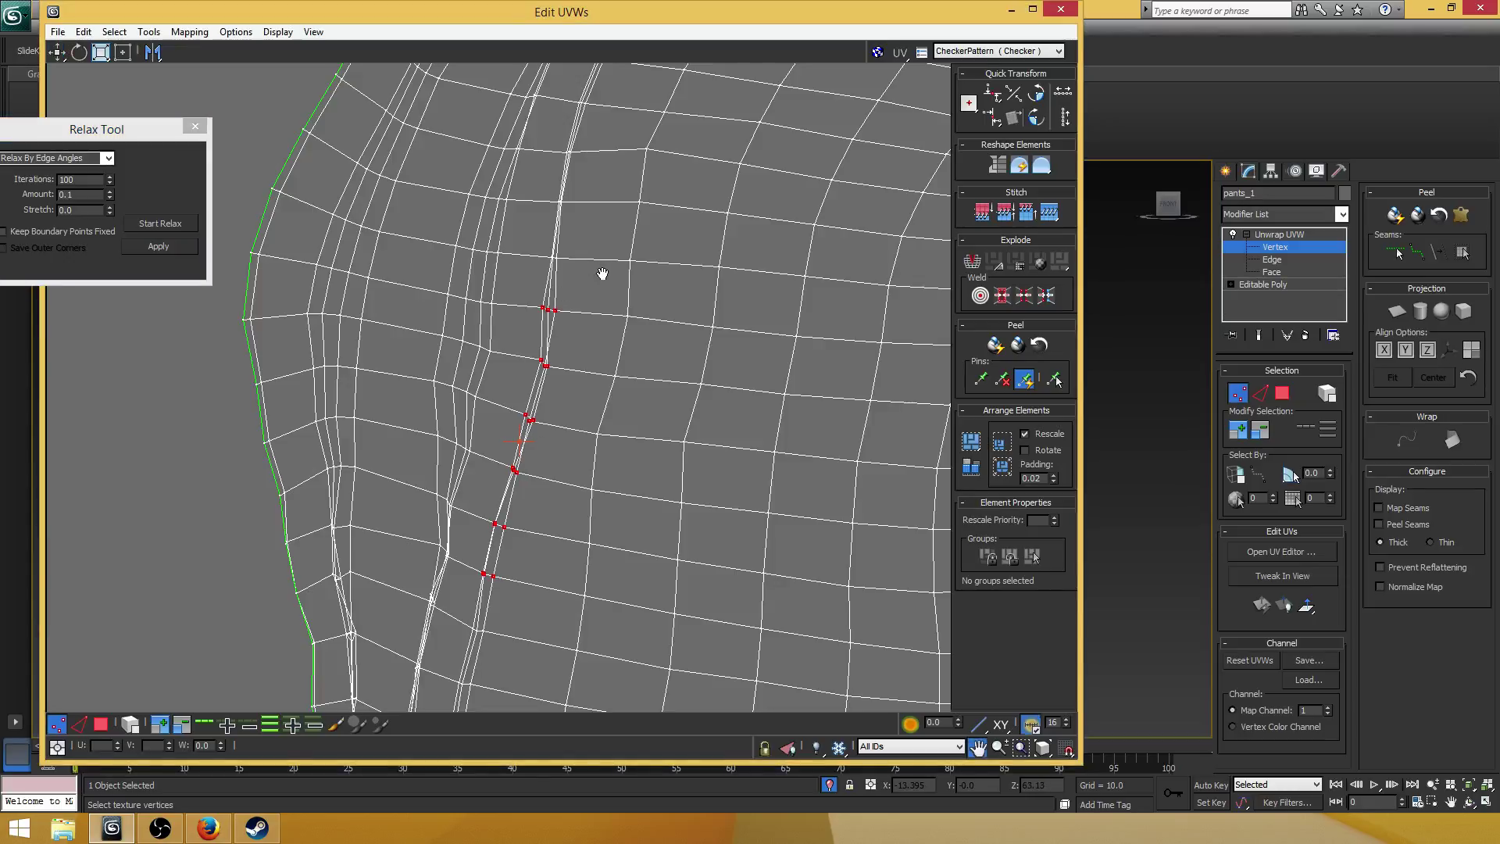
- Select both inner seam columns further up the shell, leaving out the stray vertex, and relax them by edge angles
drag(614, 142, 565, 279)
middle_drag(598, 160, 634, 311)
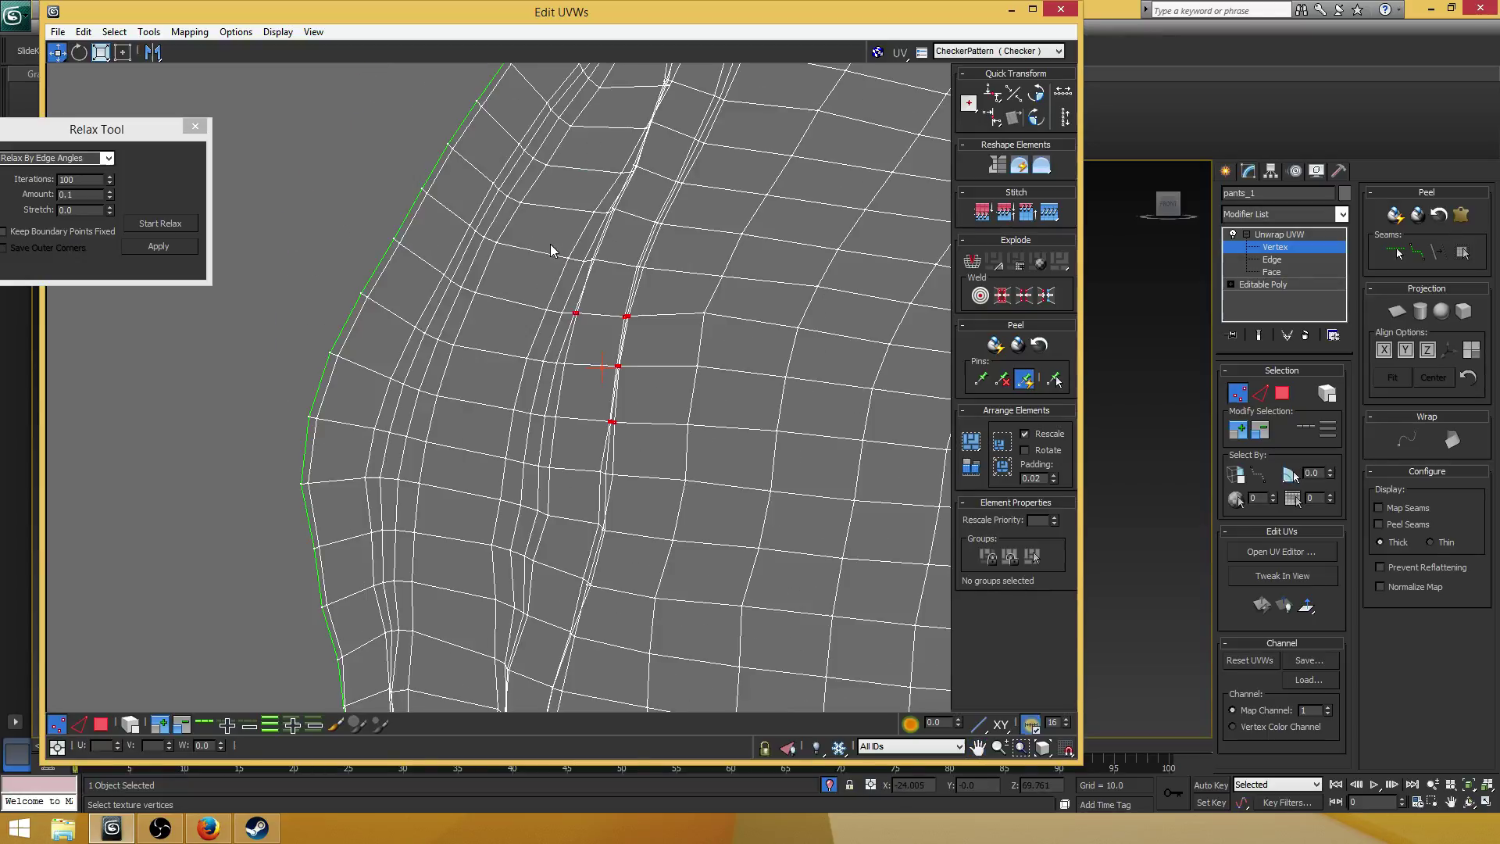
alt+click(576, 314)
ctrl+drag(695, 195, 546, 278)
middle_drag(611, 223, 539, 480)
ctrl+drag(698, 325, 514, 447)
middle_drag(635, 345, 605, 374)
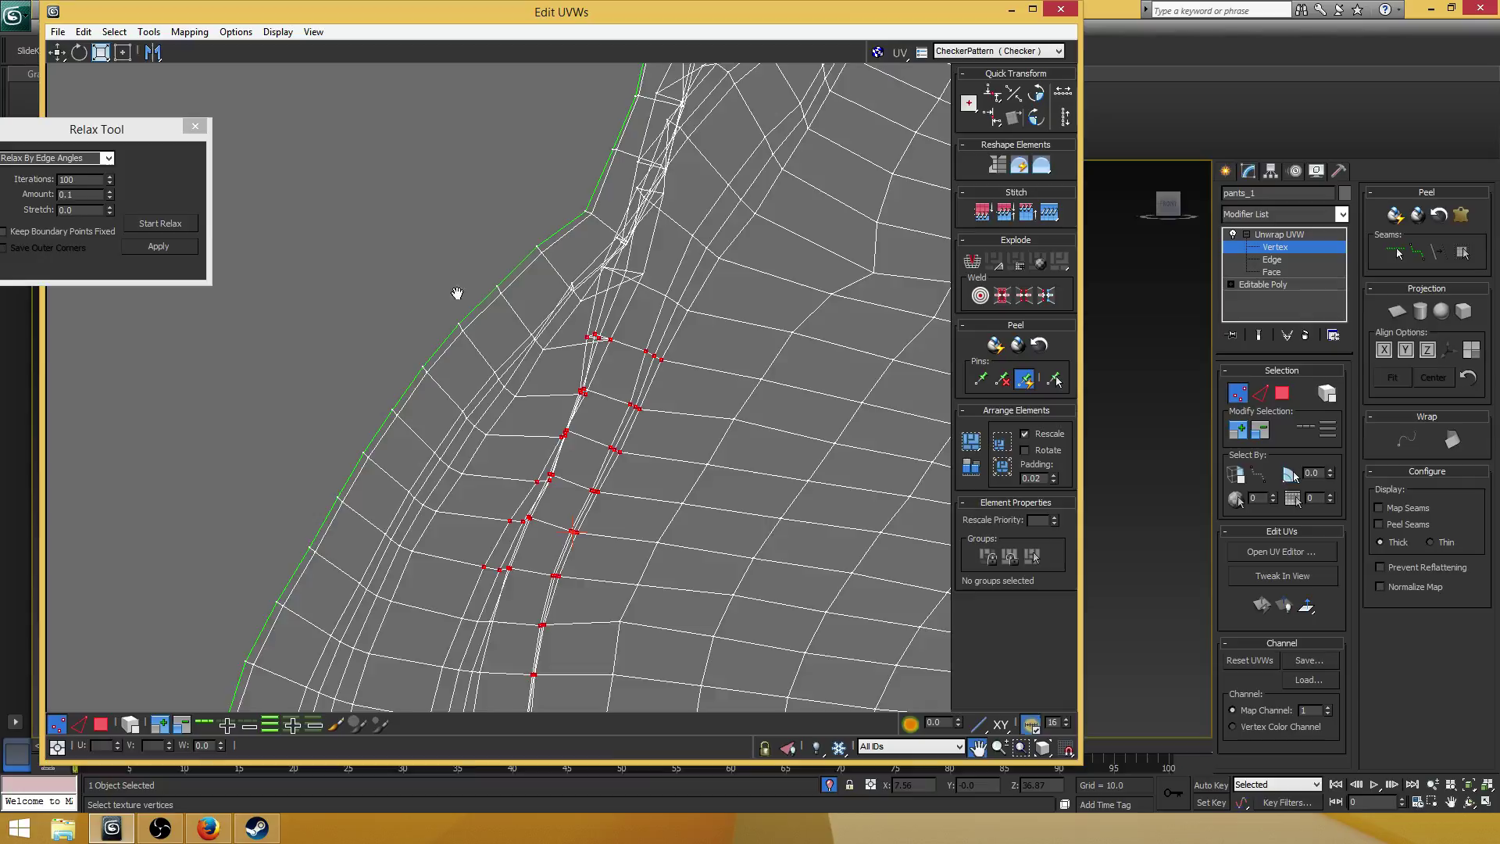
click(198, 212)
click(179, 224)
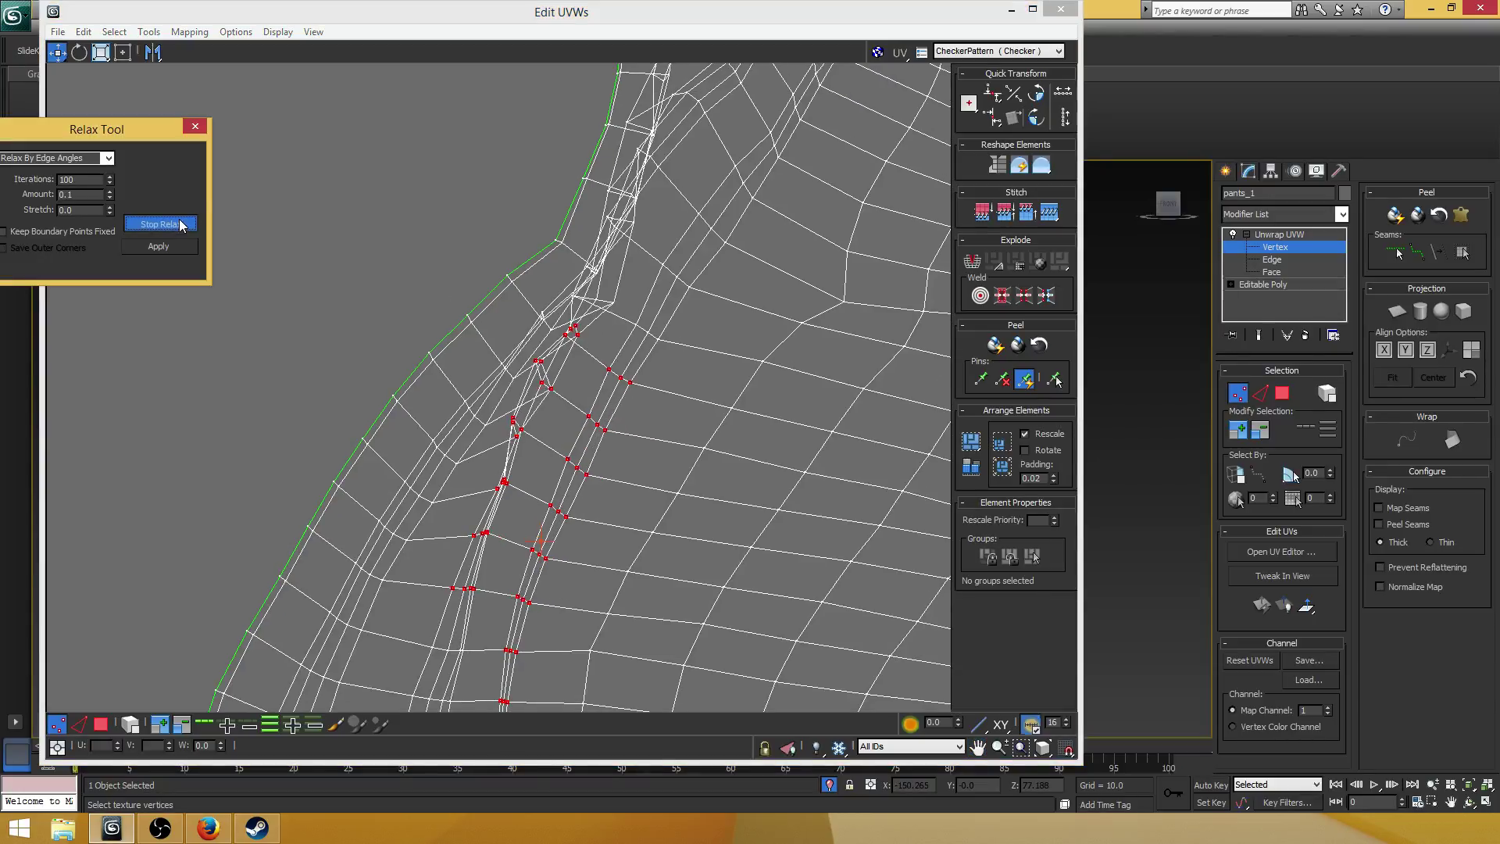
click(181, 222)
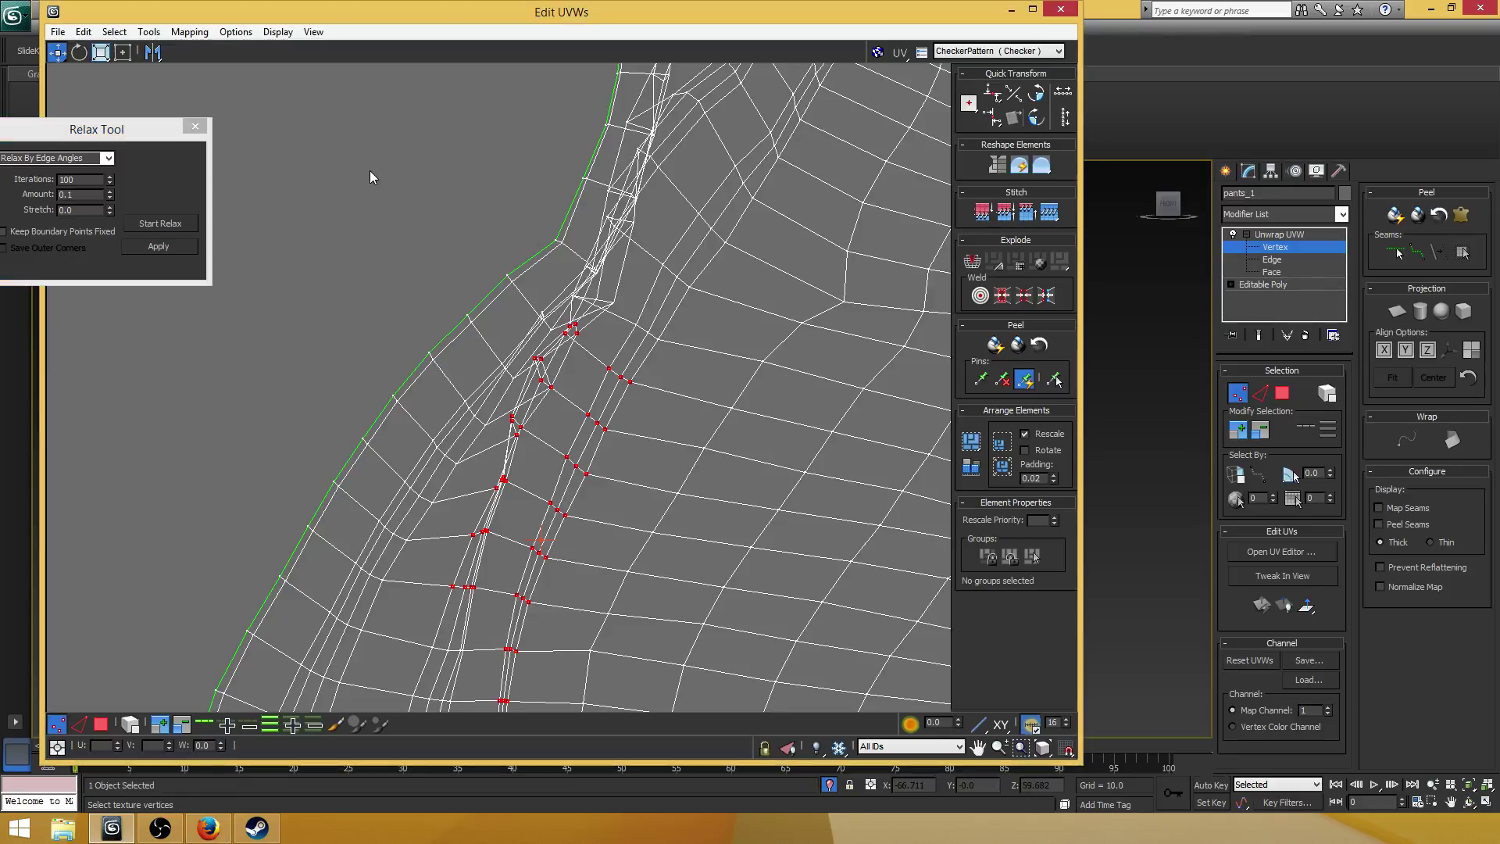
- Relax the upper left border together with its neighbouring seam columns by edge angles, and clear the selection
click(663, 475)
click(710, 429)
drag(582, 407, 582, 407)
scroll(582, 406, down, 5)
drag(514, 289, 618, 432)
scroll(617, 432, up, 4)
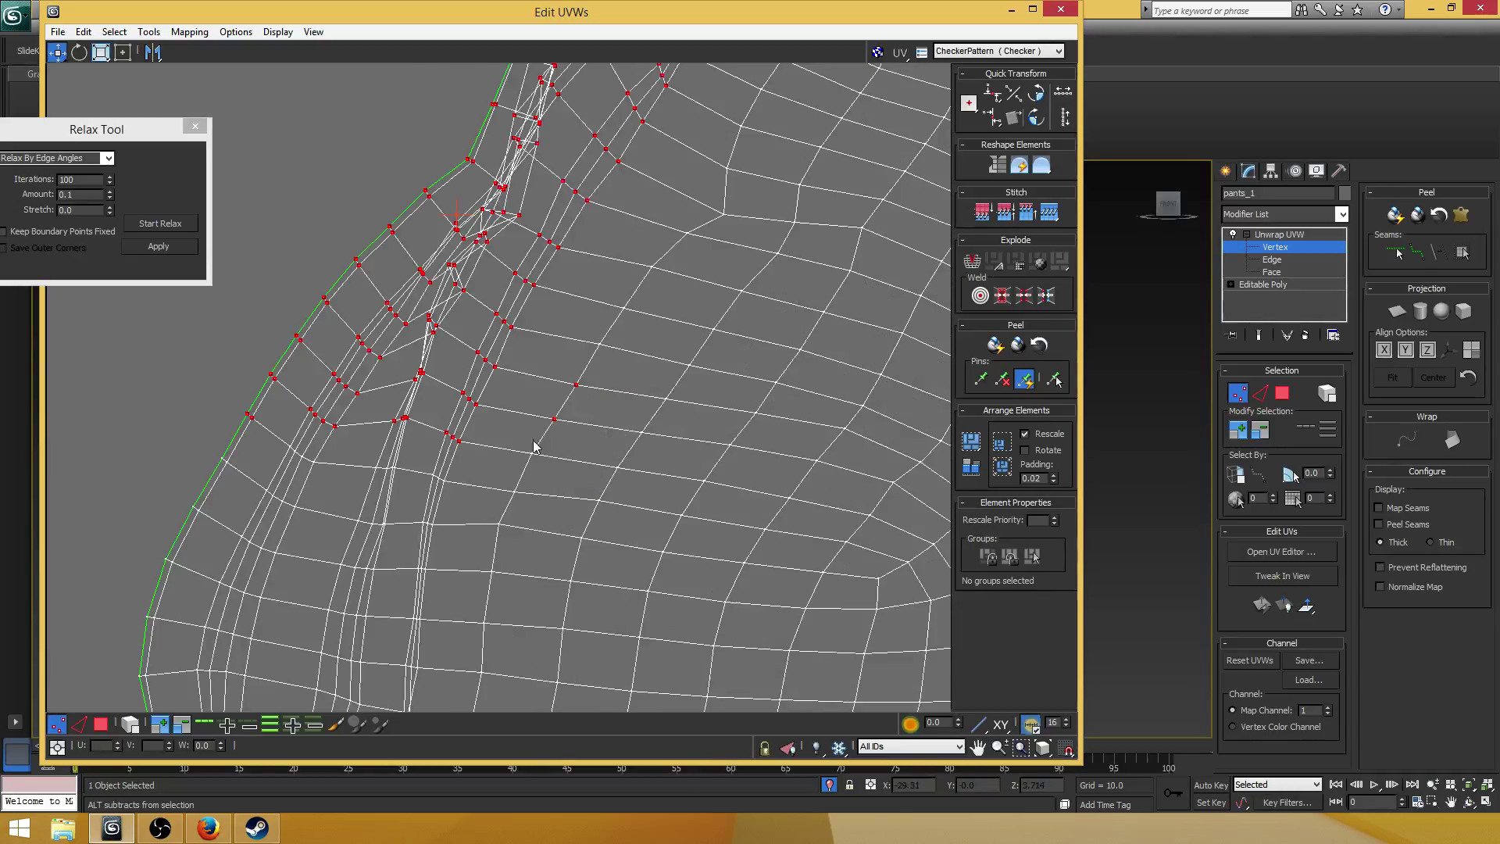
click(161, 224)
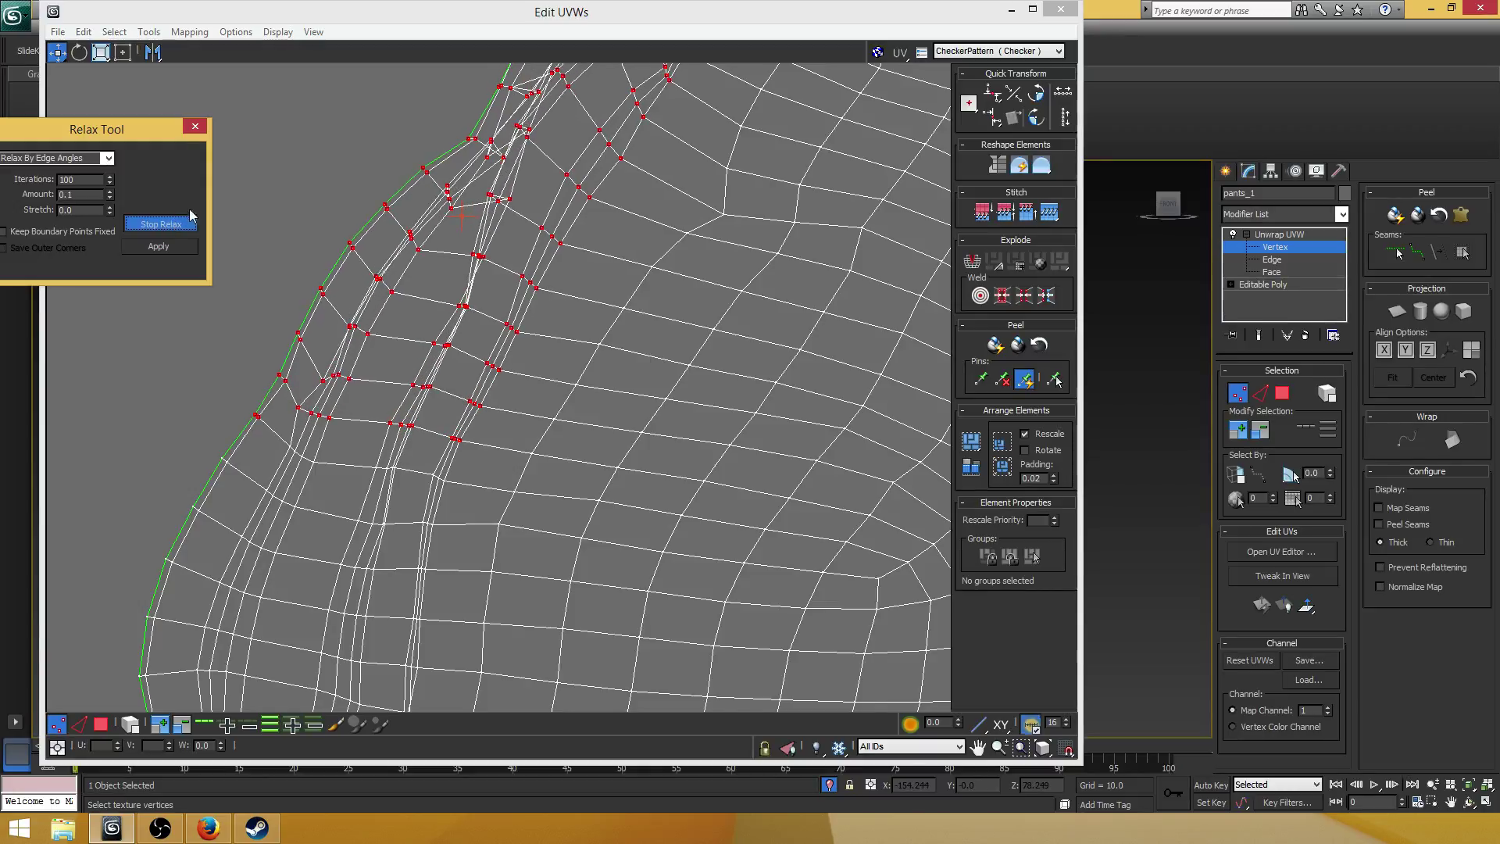
click(169, 225)
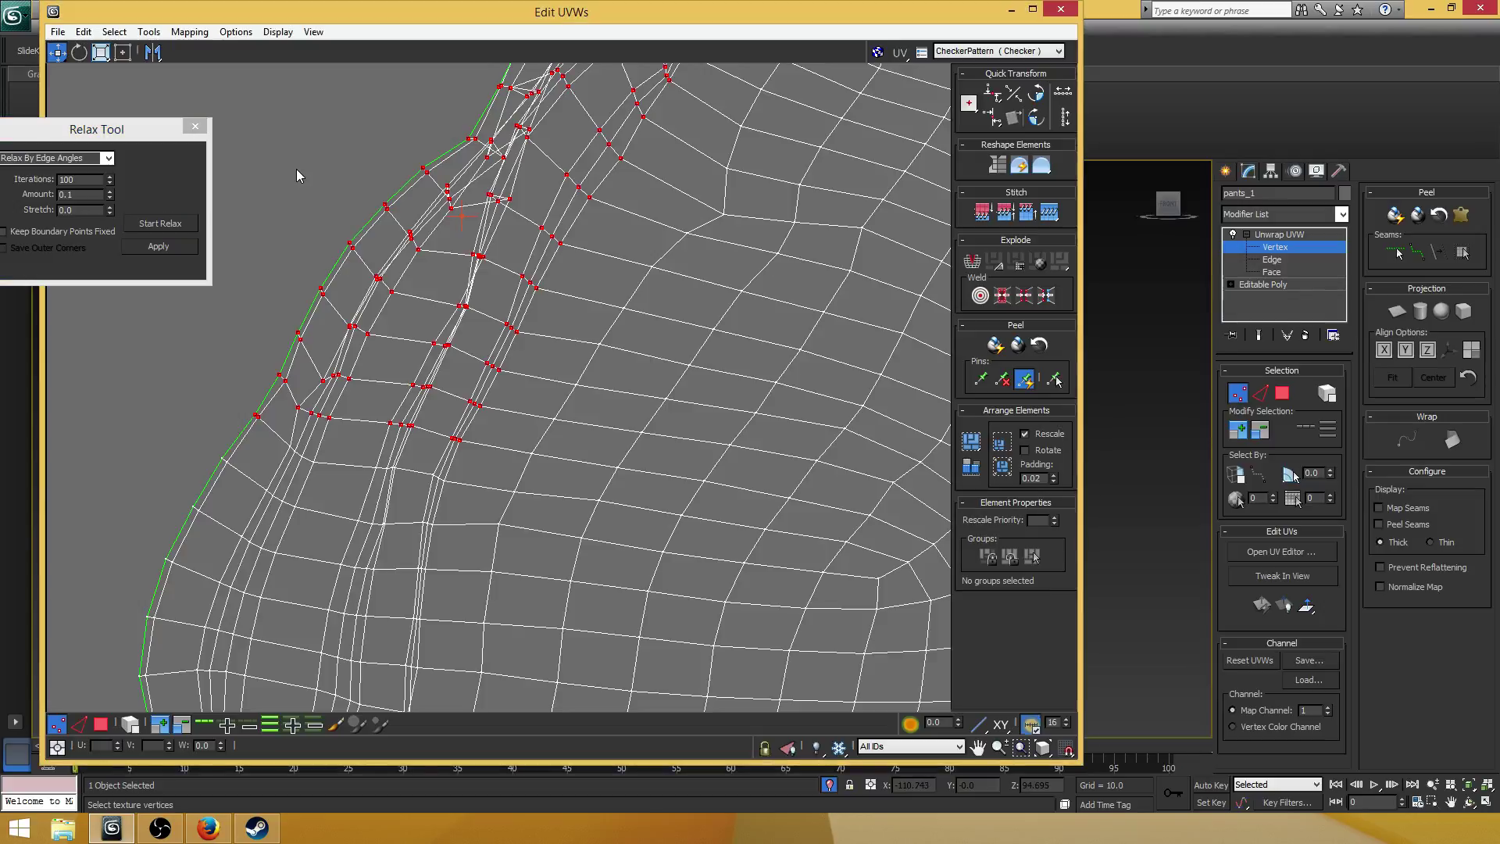
click(334, 197)
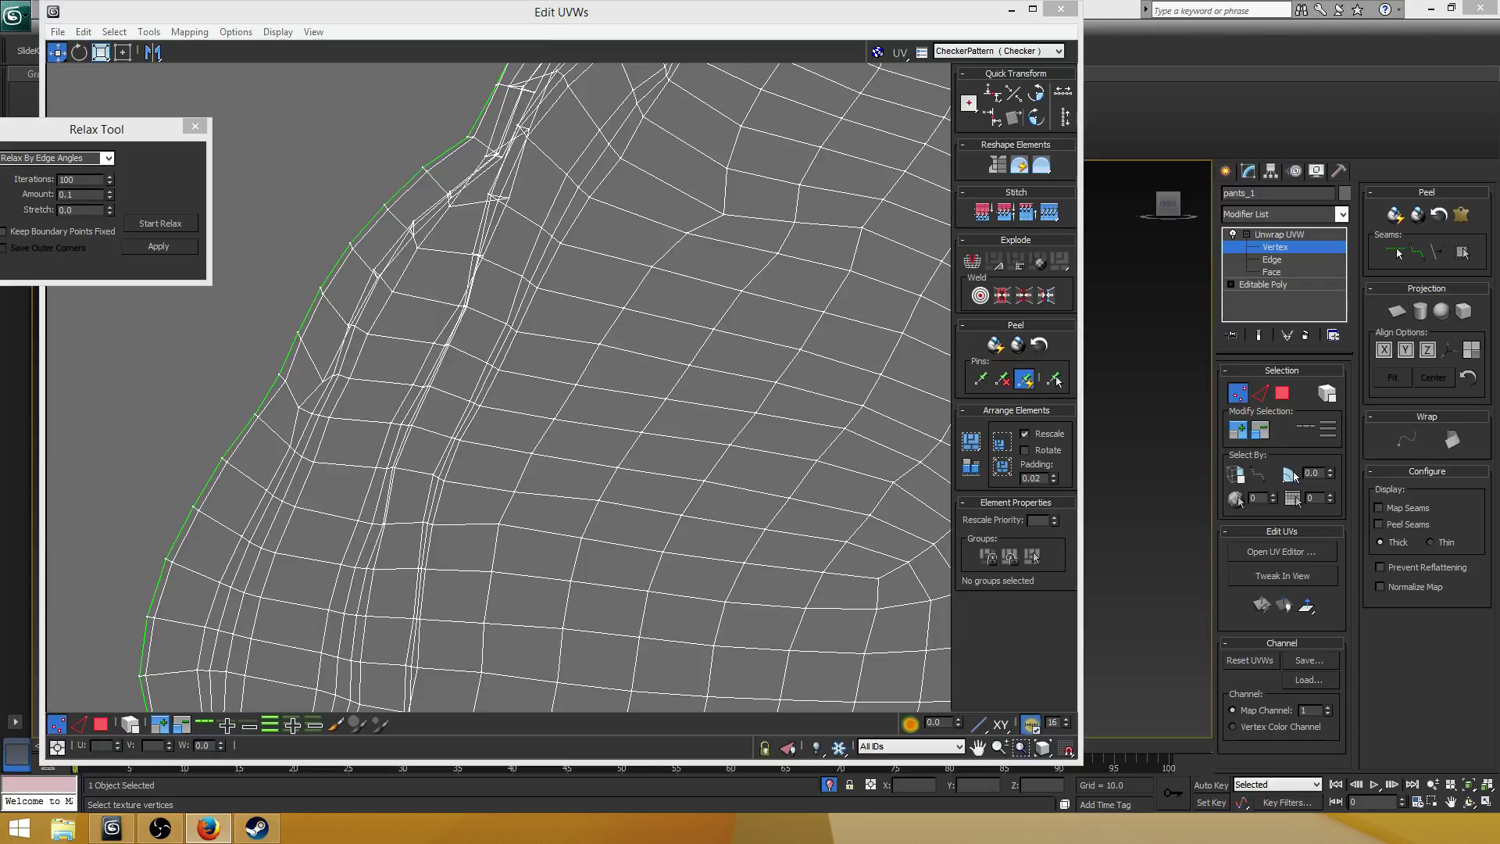
- Shift the 3ds Max and Edit UVWs windows aside to uncover the desktop, and open note.docx in Word
key(alt+Tab)
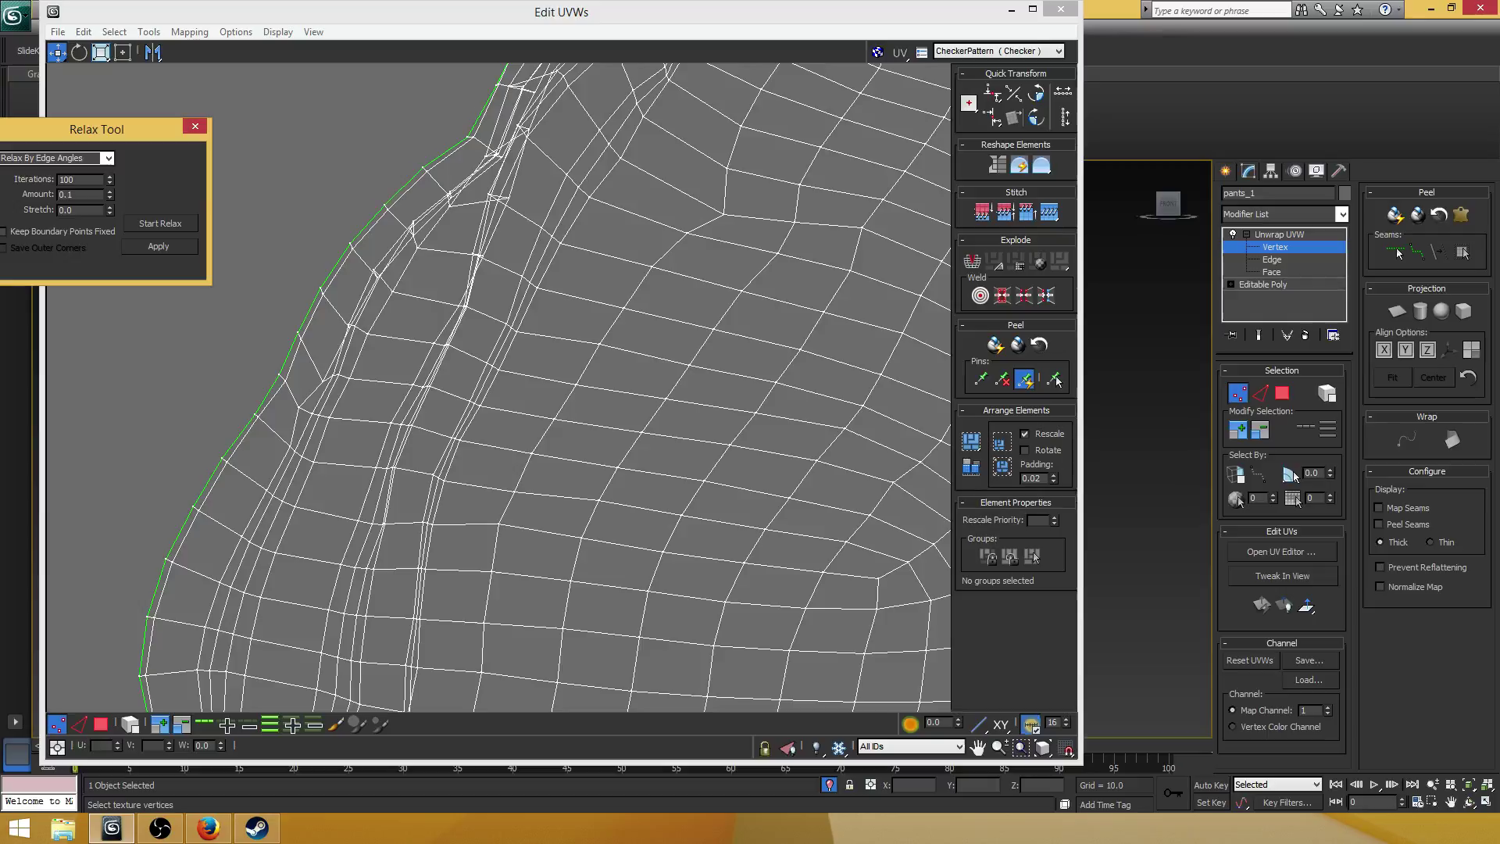
key(alt+Tab)
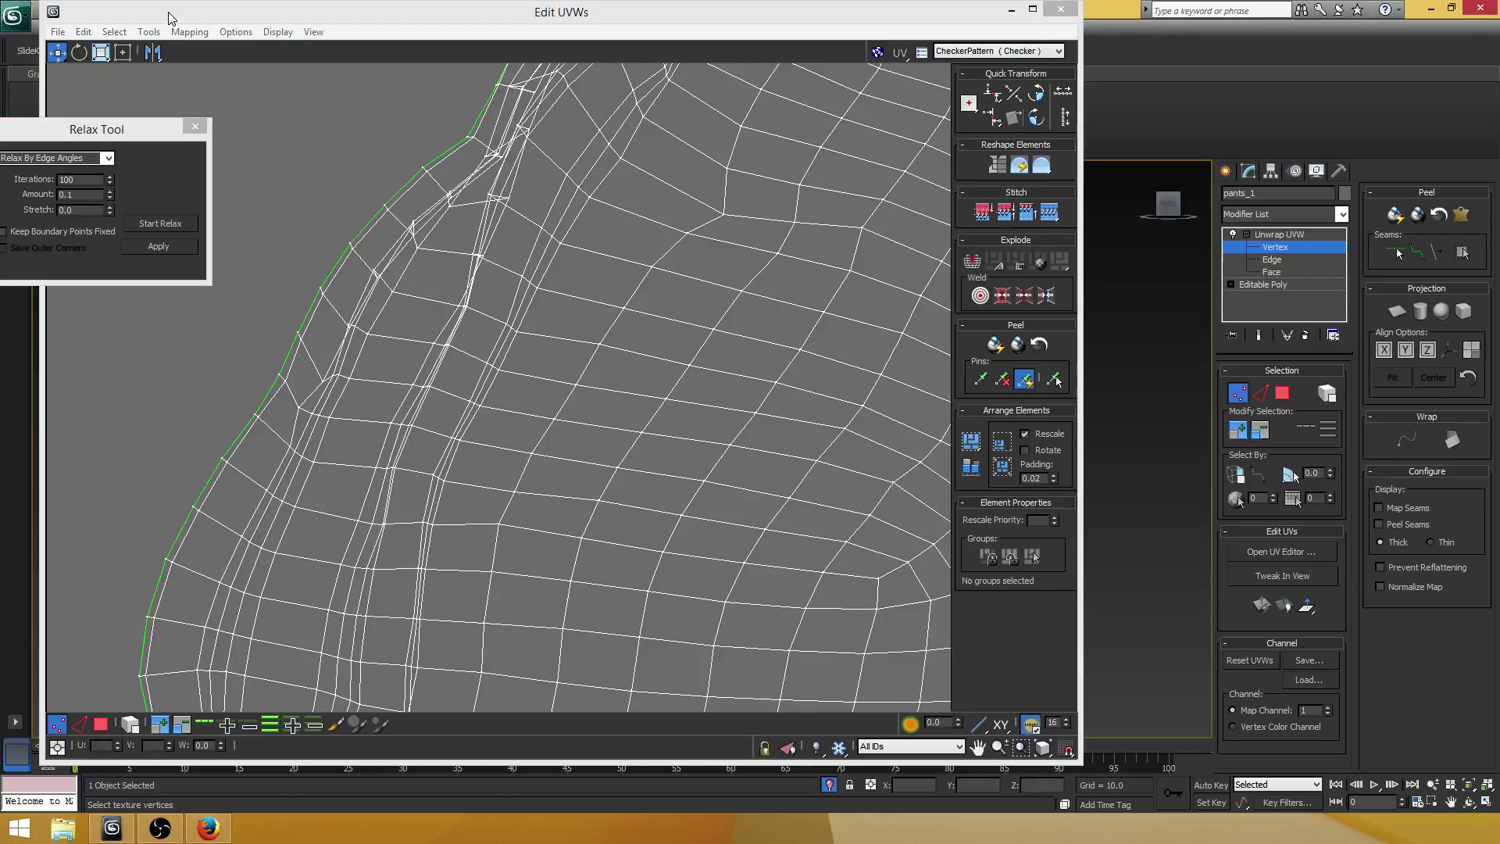
drag(172, 18, 502, 85)
drag(508, 11, 771, 51)
double_click(214, 341)
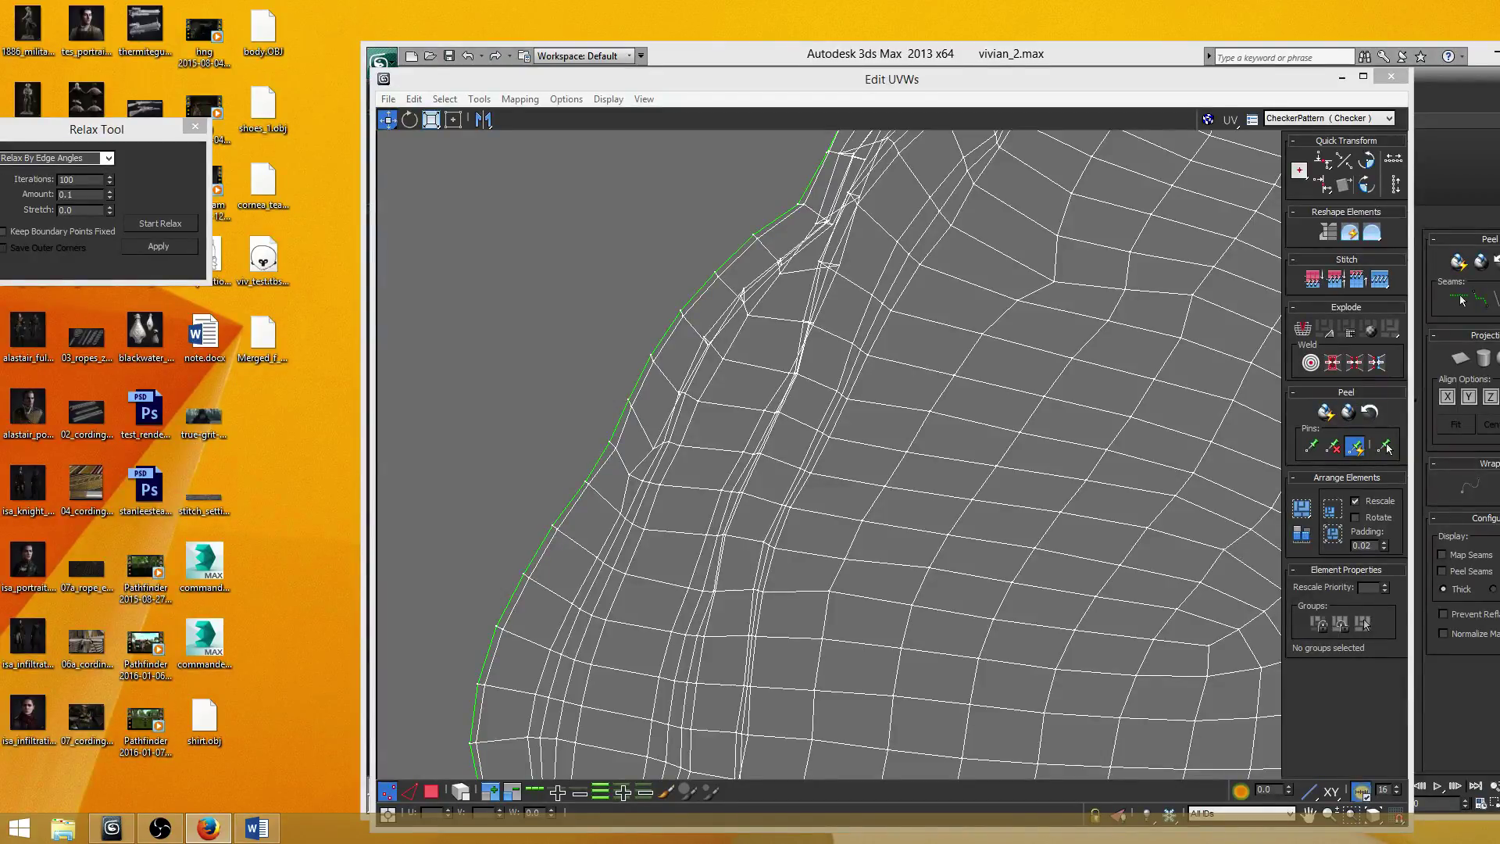
middle_drag(691, 453, 715, 351)
scroll(742, 372, down, 4)
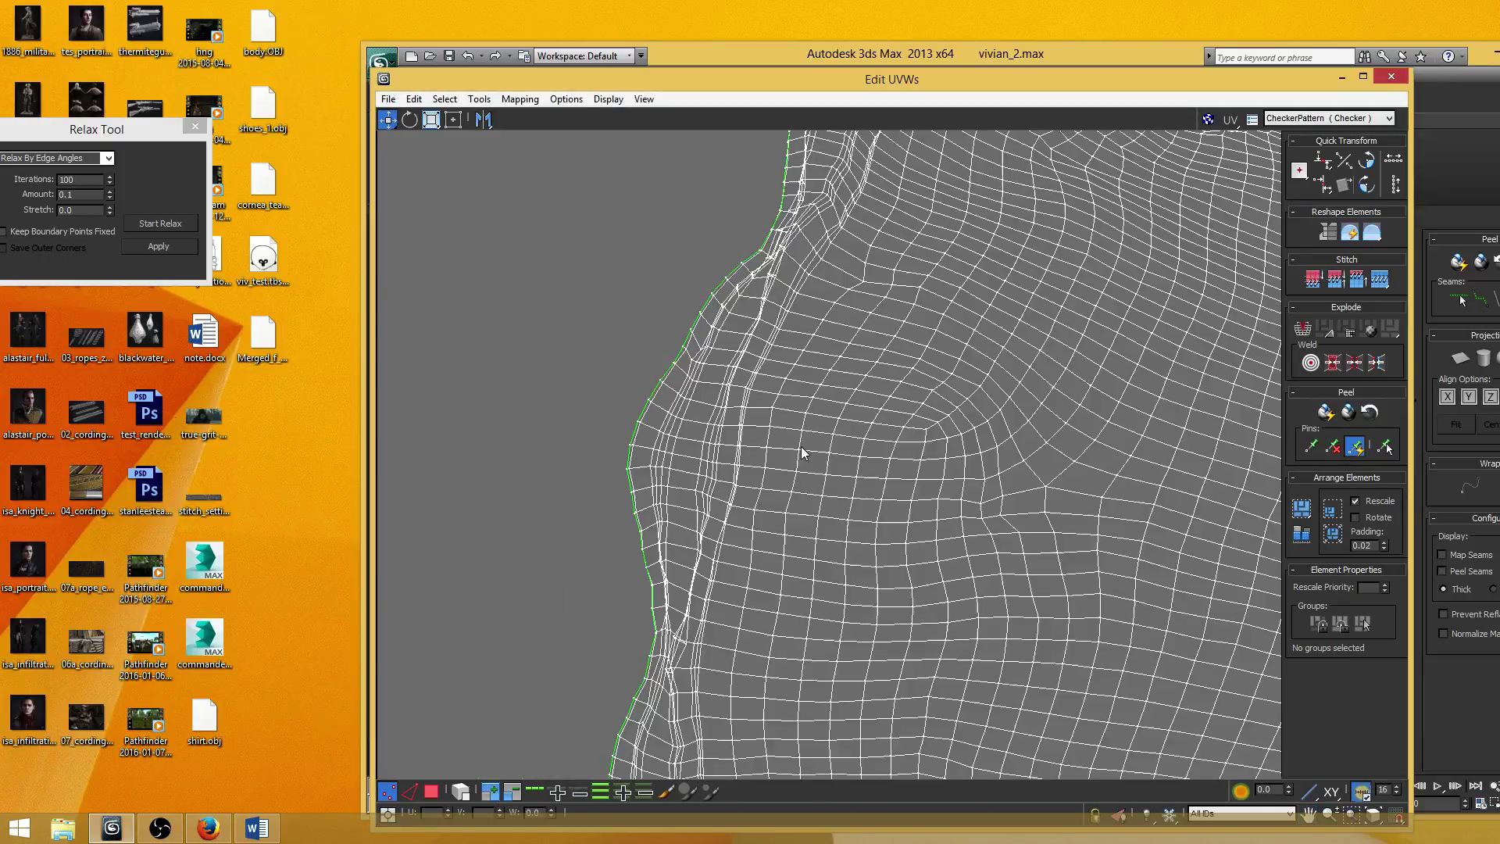
scroll(706, 531, up, 5)
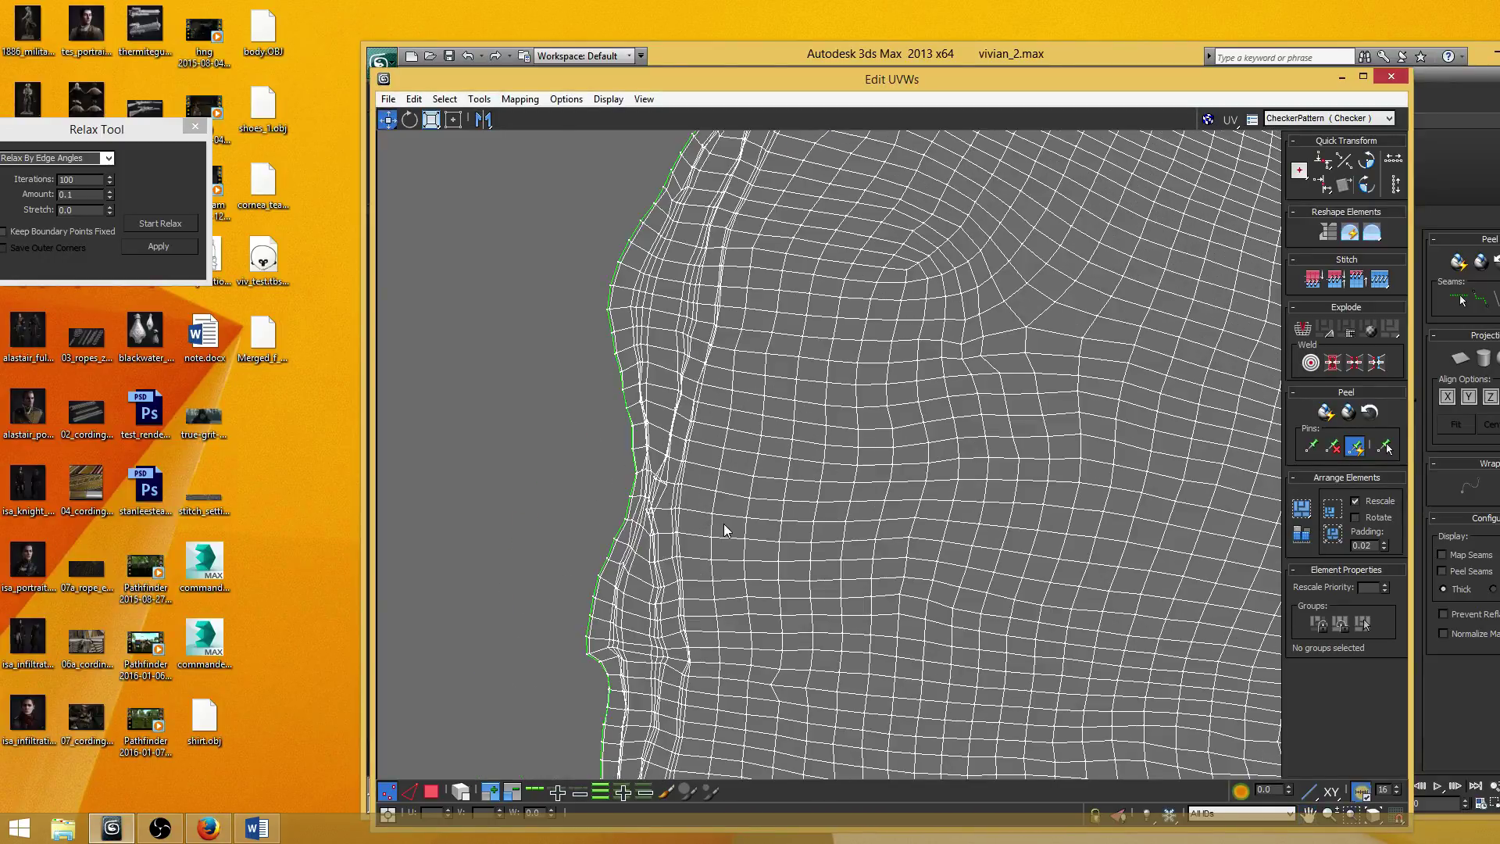
scroll(741, 338, up, 3)
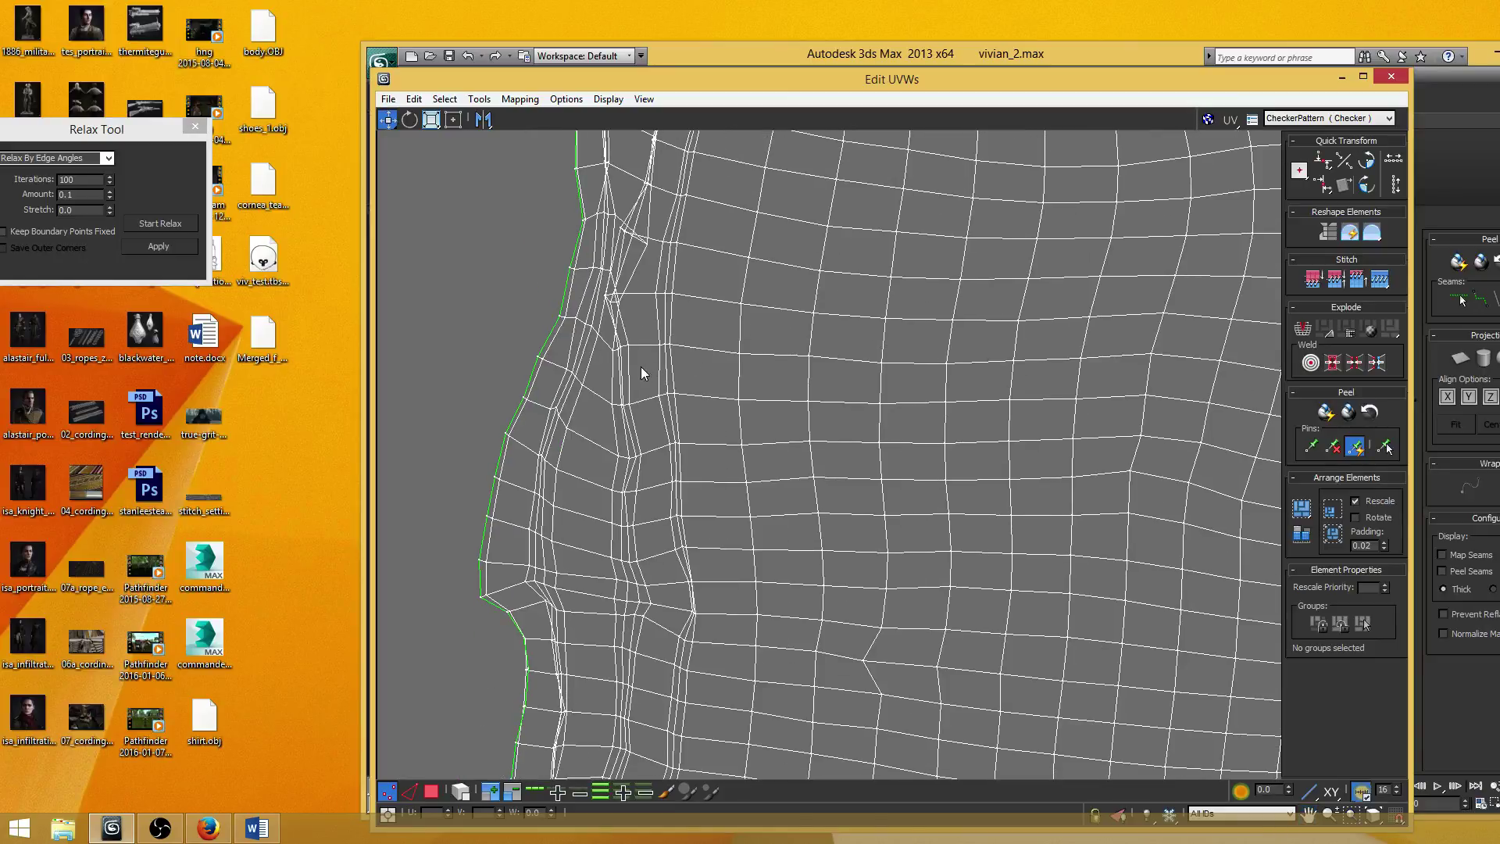
middle_drag(476, 258, 478, 241)
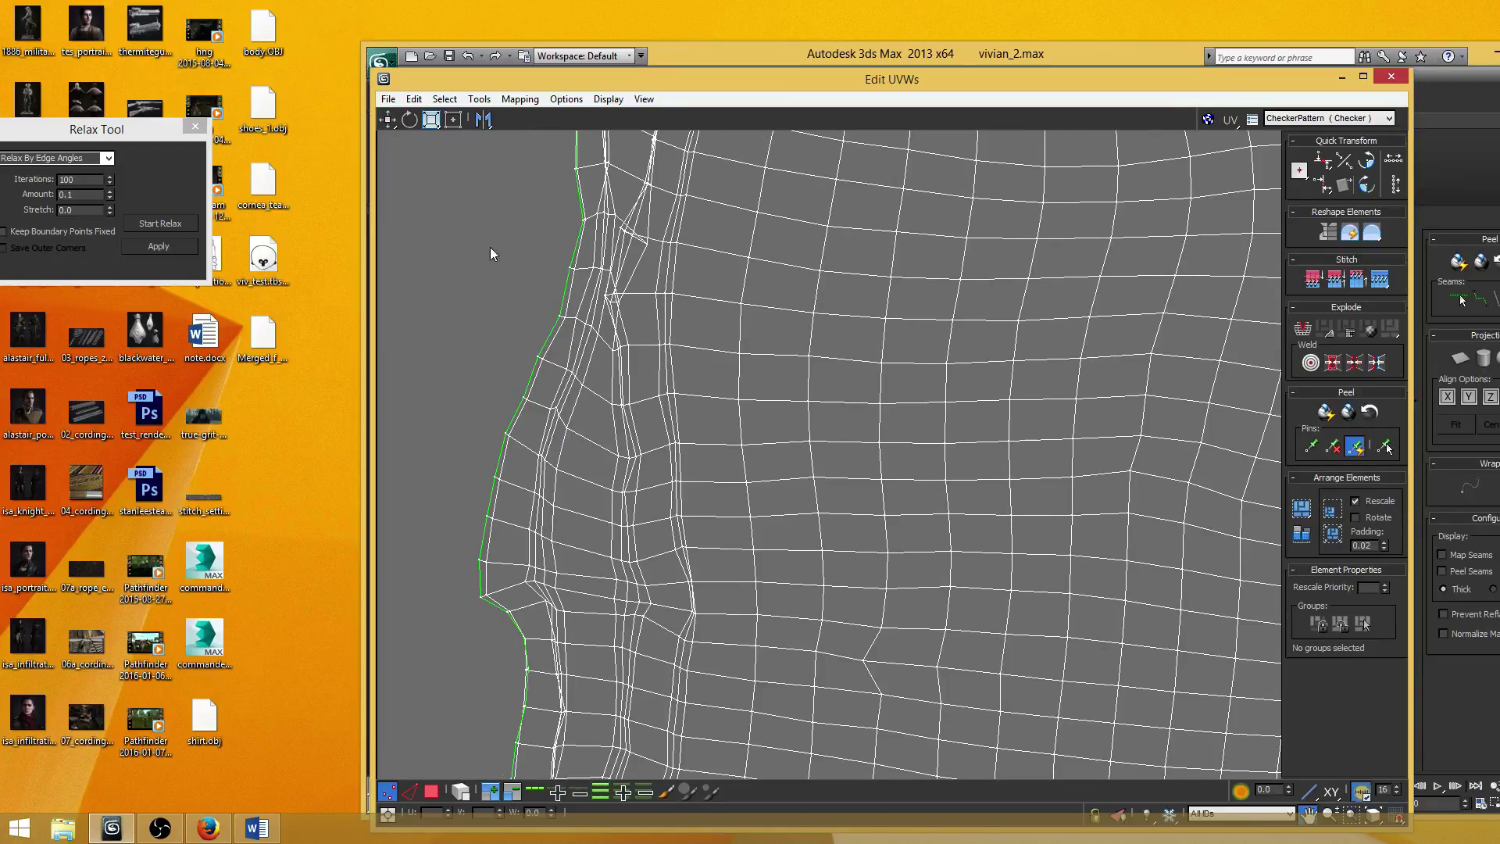